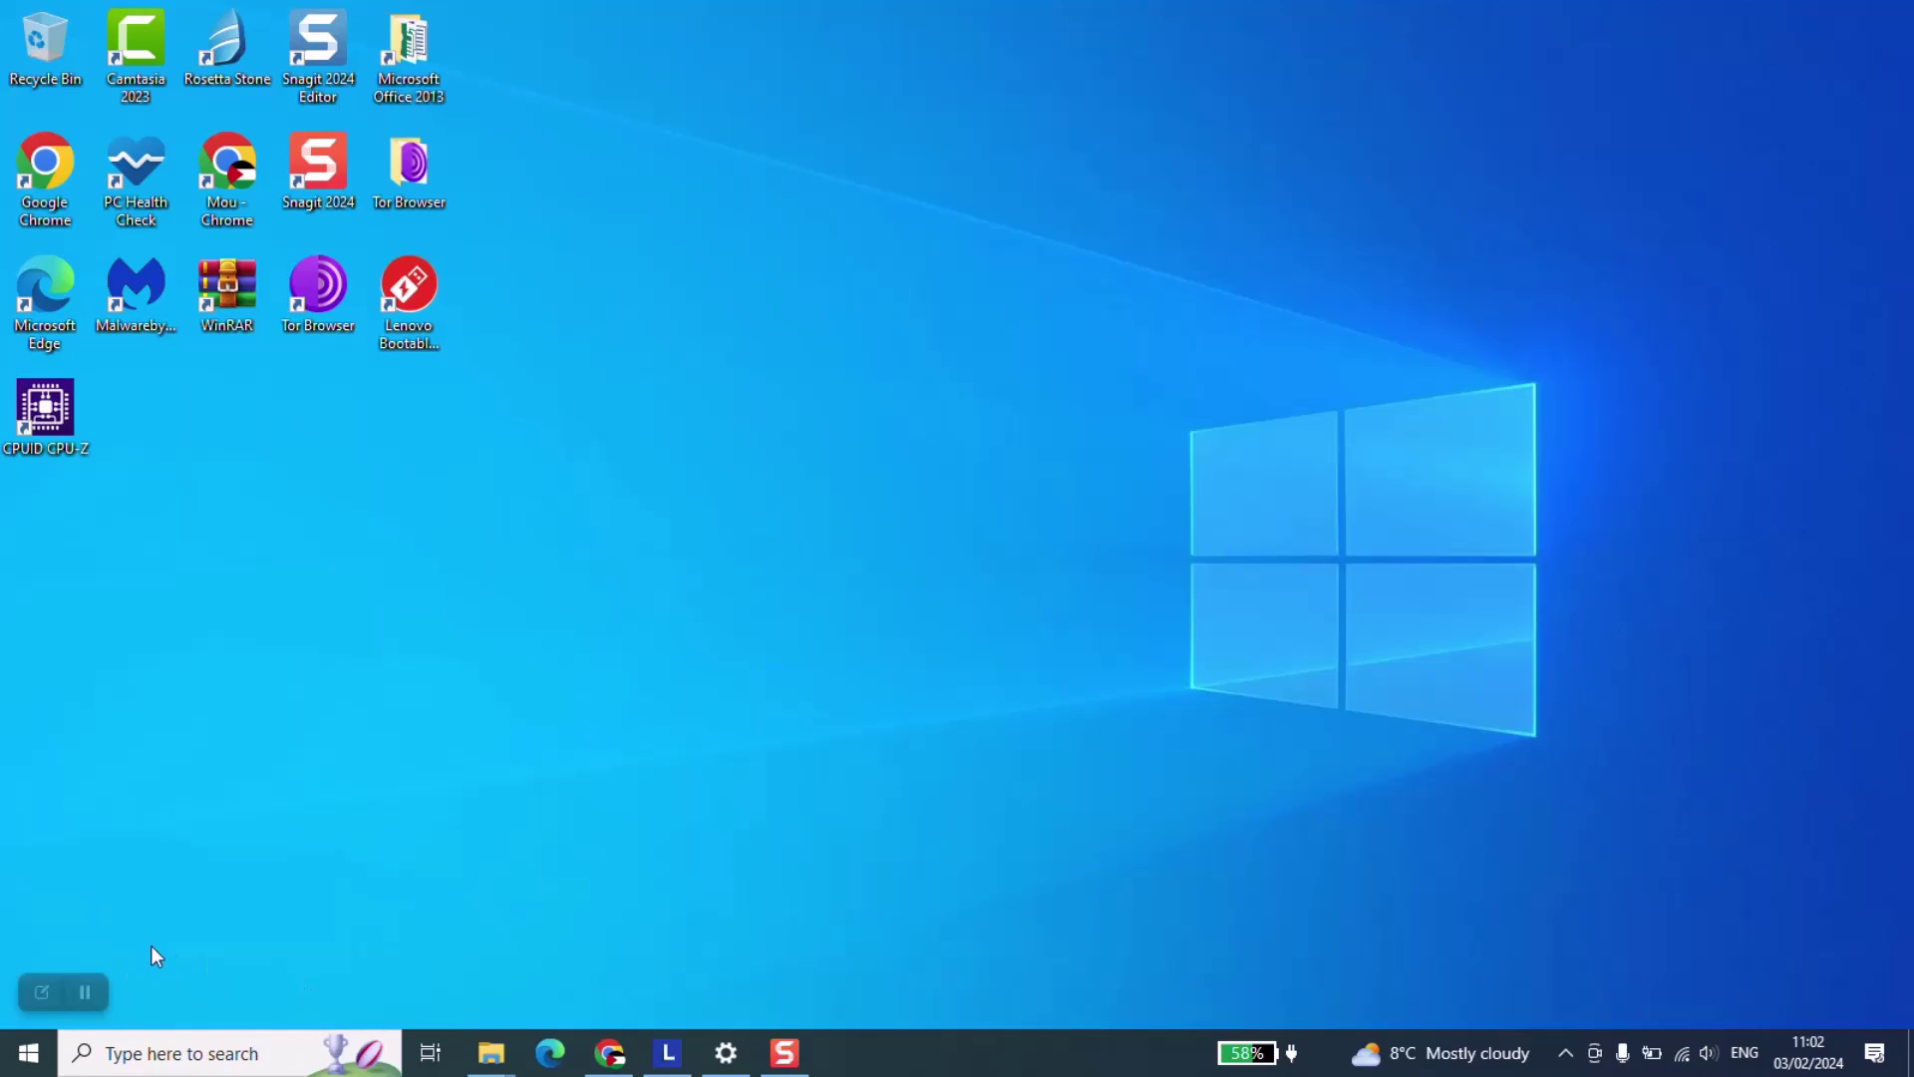
Search Google in Chrome for 'download windows 10' and look over the results
{"action": "left_click", "coordinate": [84, 992]}
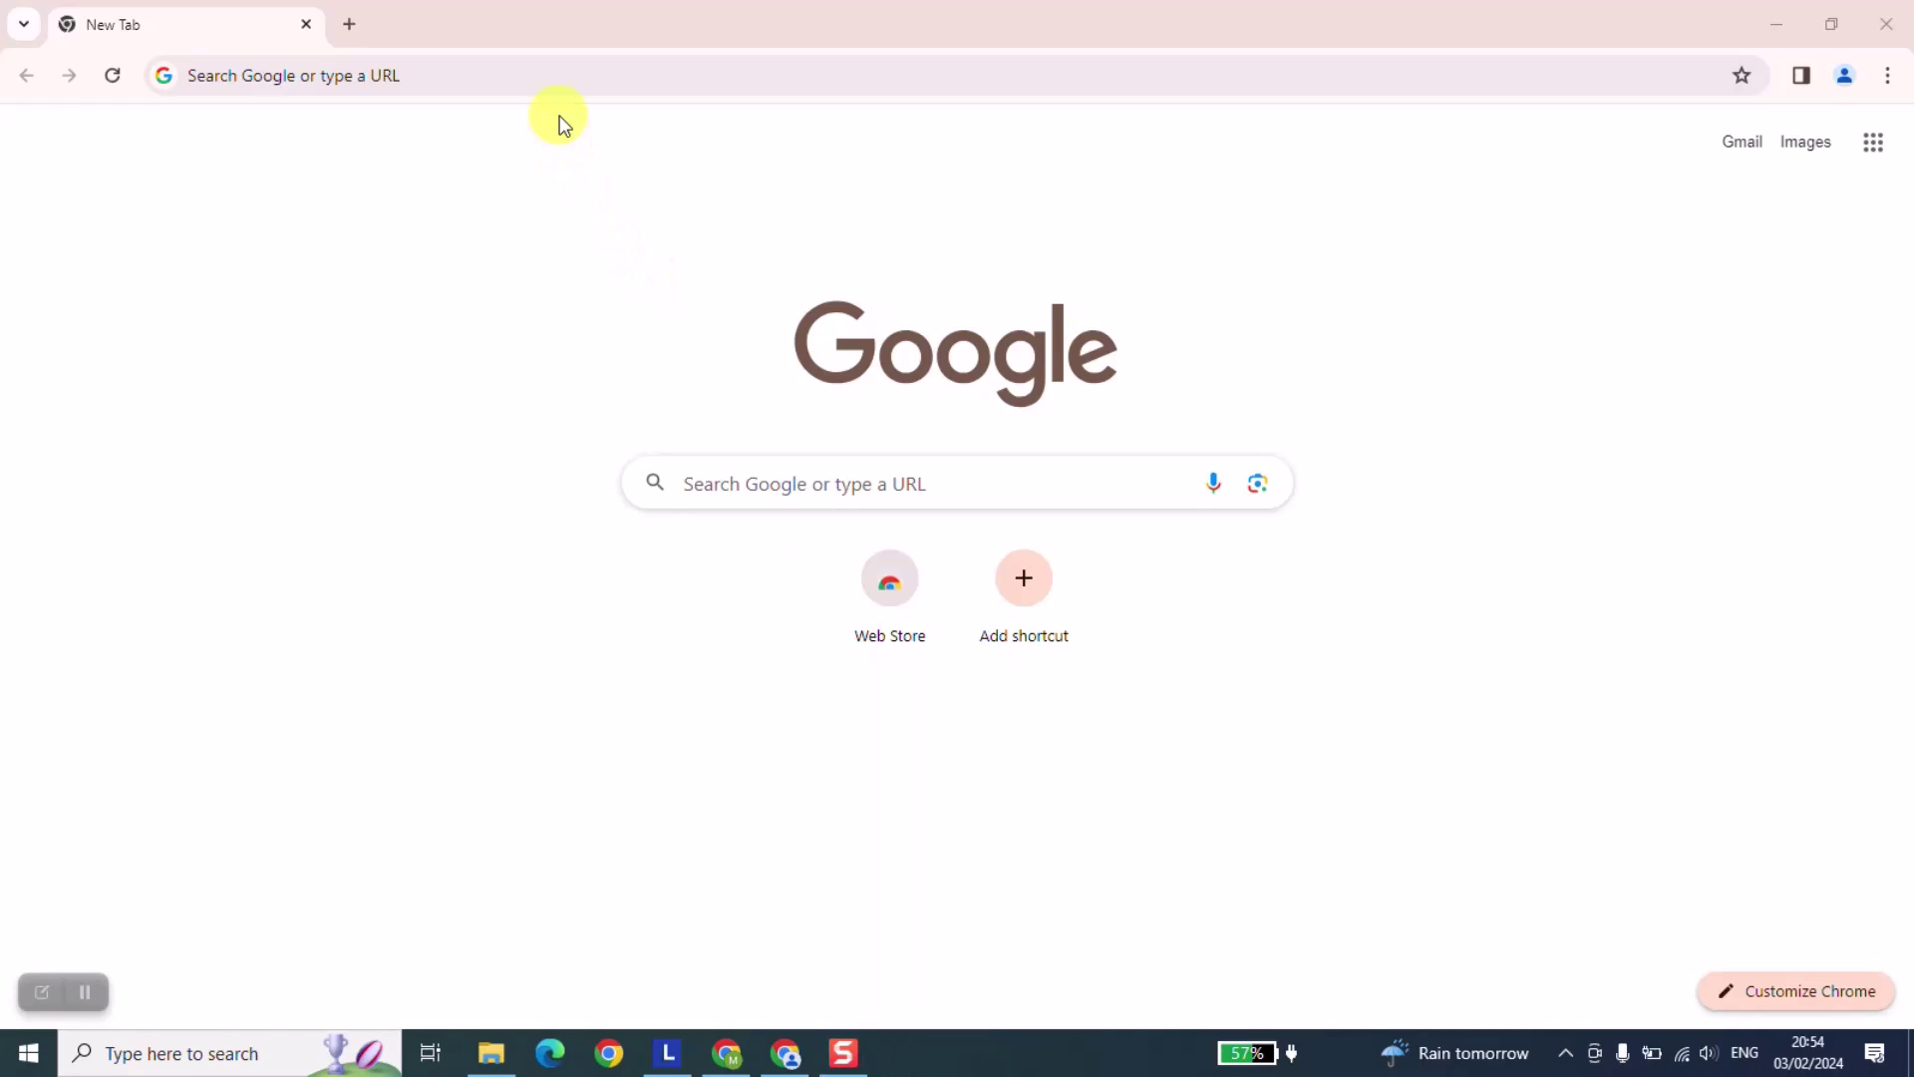
{"action": "left_click", "coordinate": [551, 81]}
{"action": "type", "text": "down"}
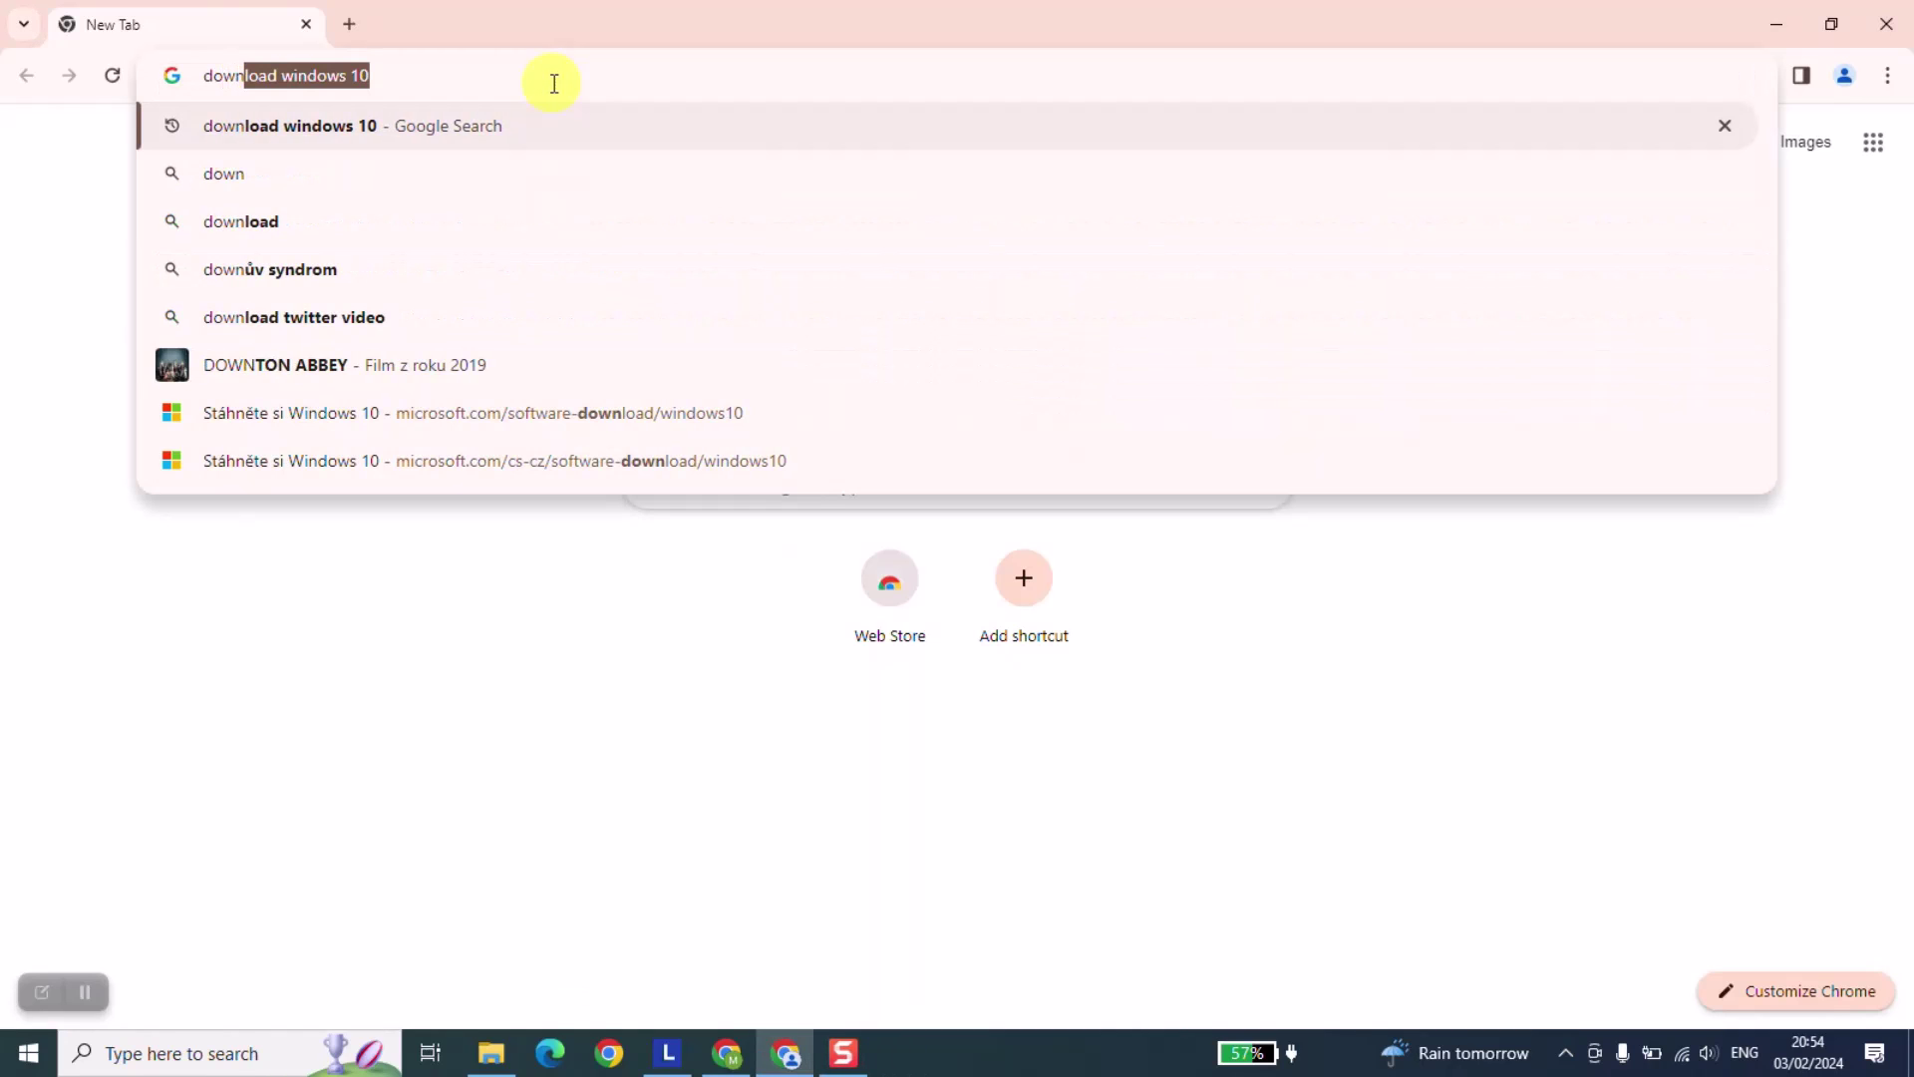
{"action": "type", "text": "loa"}
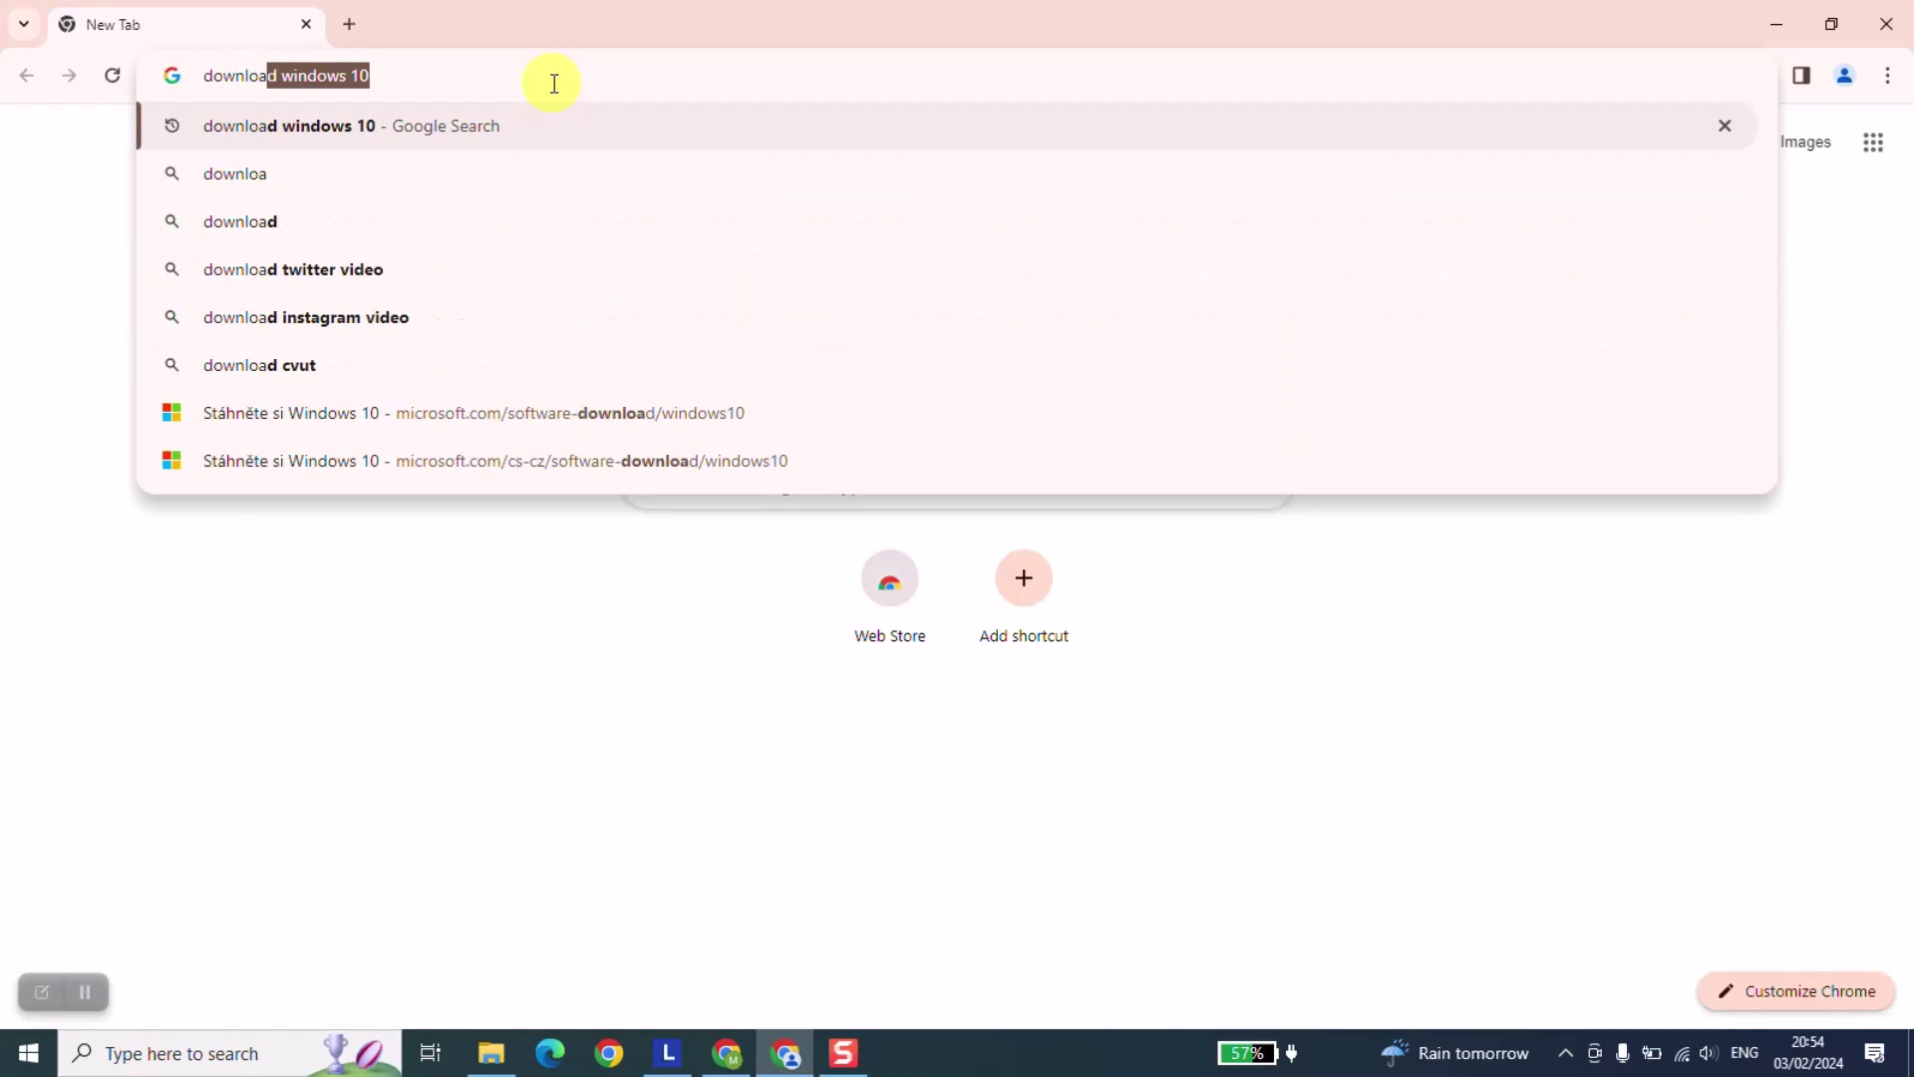
{"action": "key", "text": "Return"}
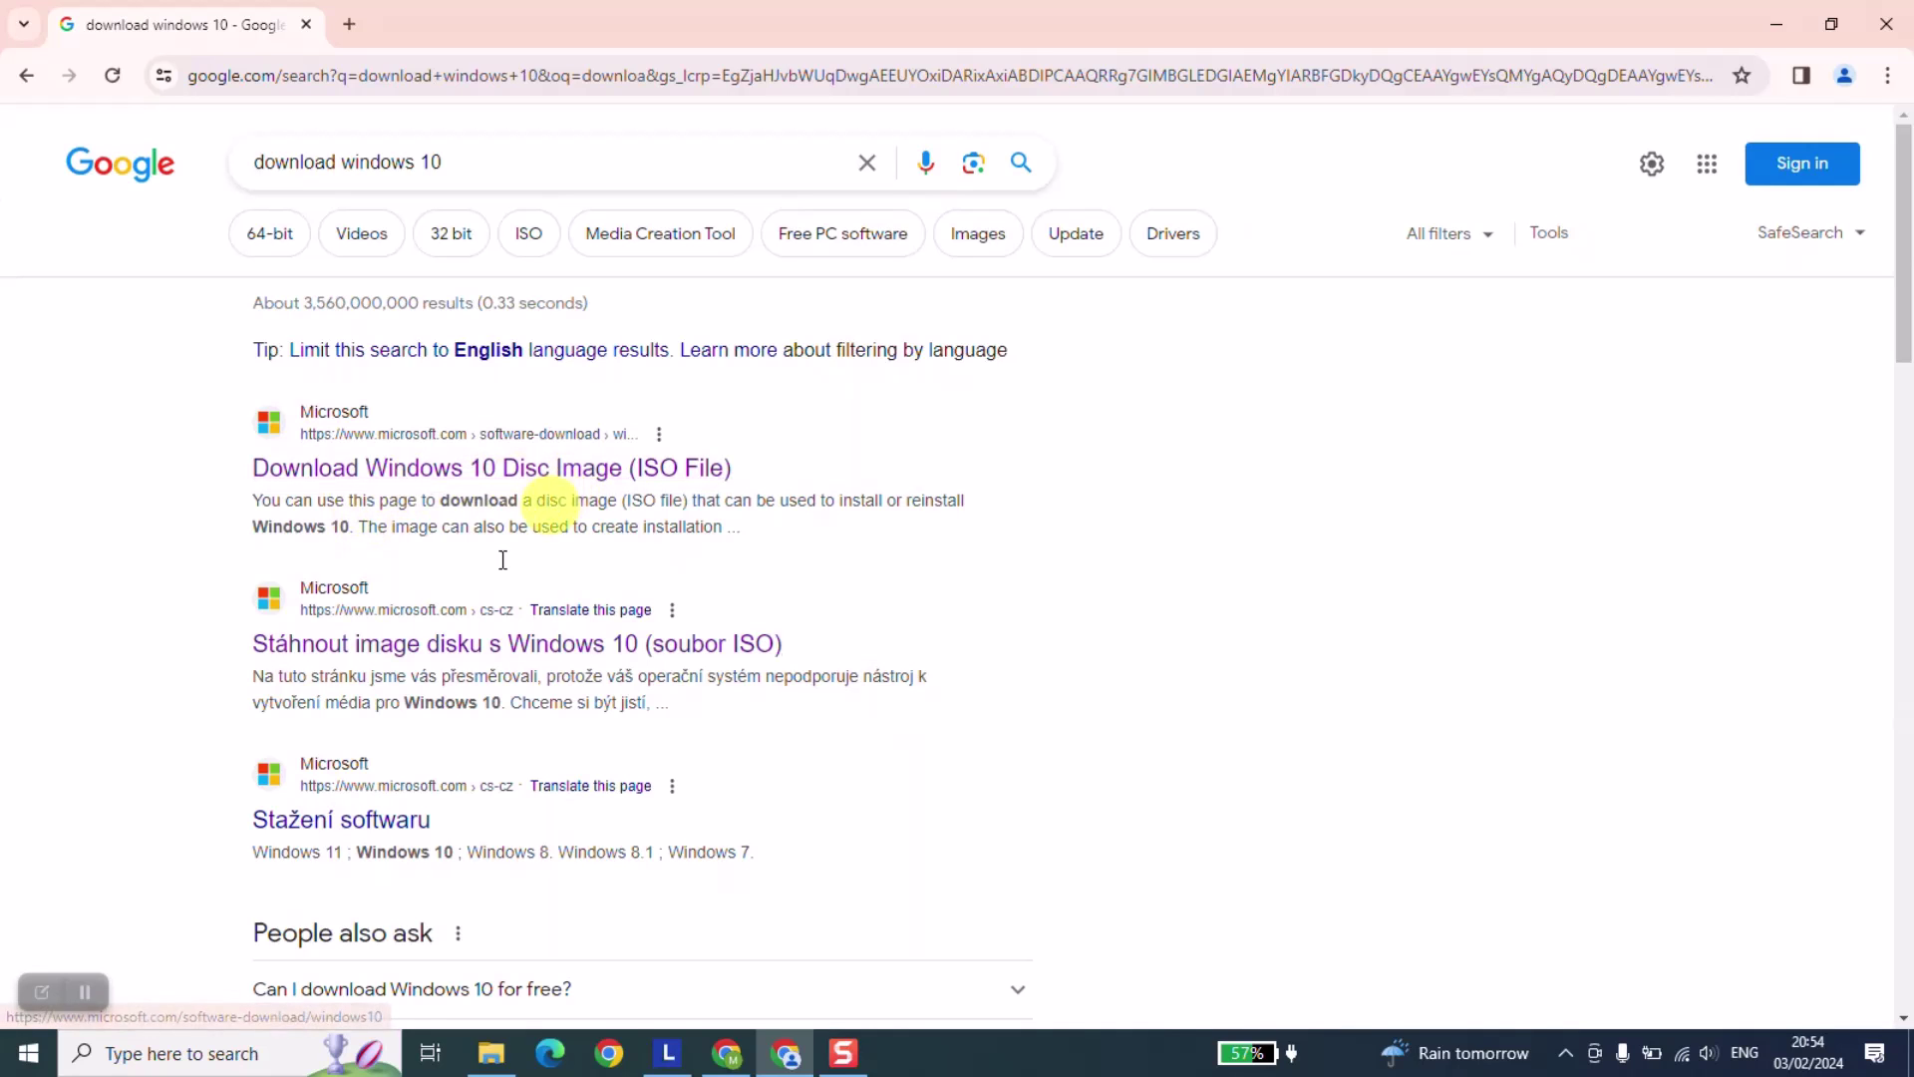
{"action": "scroll", "coordinate": [231, 632], "scroll_direction": "down", "scroll_amount": 1}
{"action": "scroll", "coordinate": [230, 632], "scroll_direction": "up", "scroll_amount": 1}
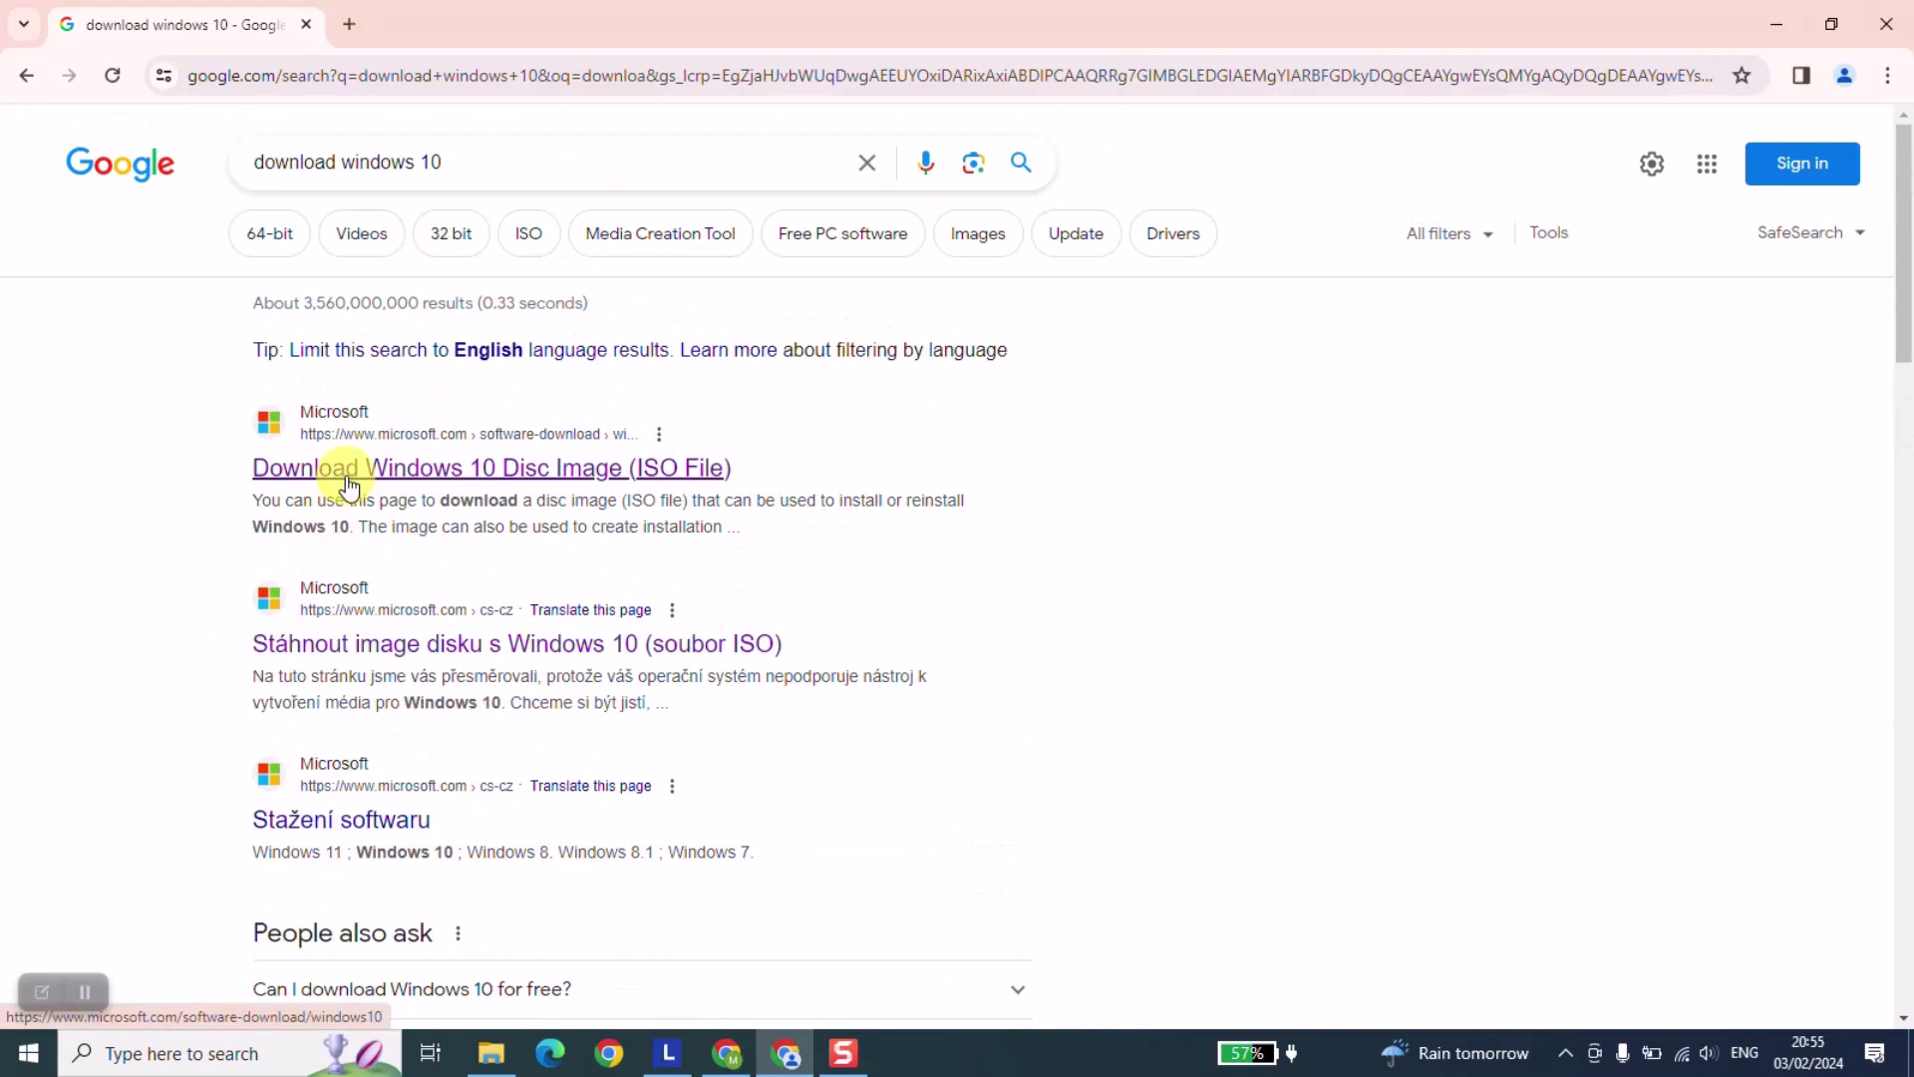
Open Microsoft's Windows 10 download result and change its locale from Čeština (Česko) to Australia - English
{"action": "left_click", "coordinate": [347, 478]}
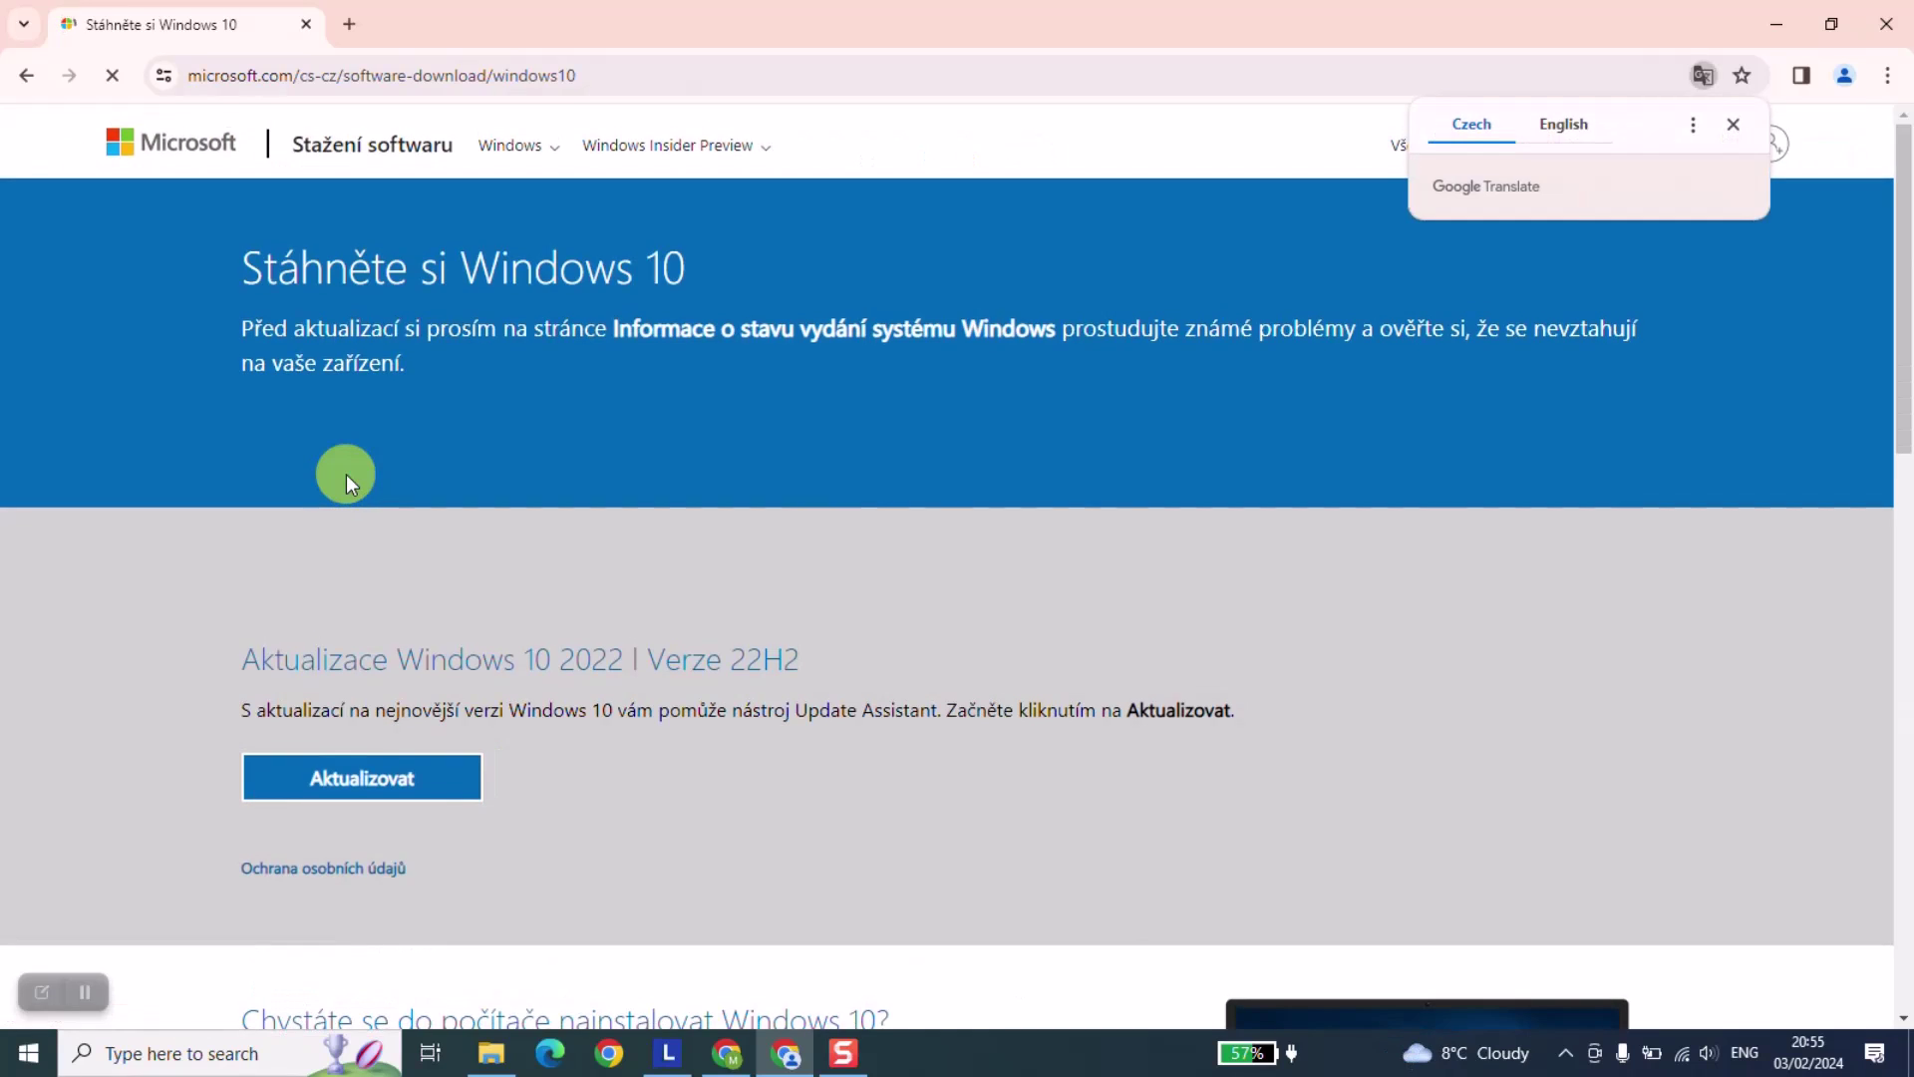
{"action": "scroll", "coordinate": [997, 521], "scroll_direction": "down", "scroll_amount": 15}
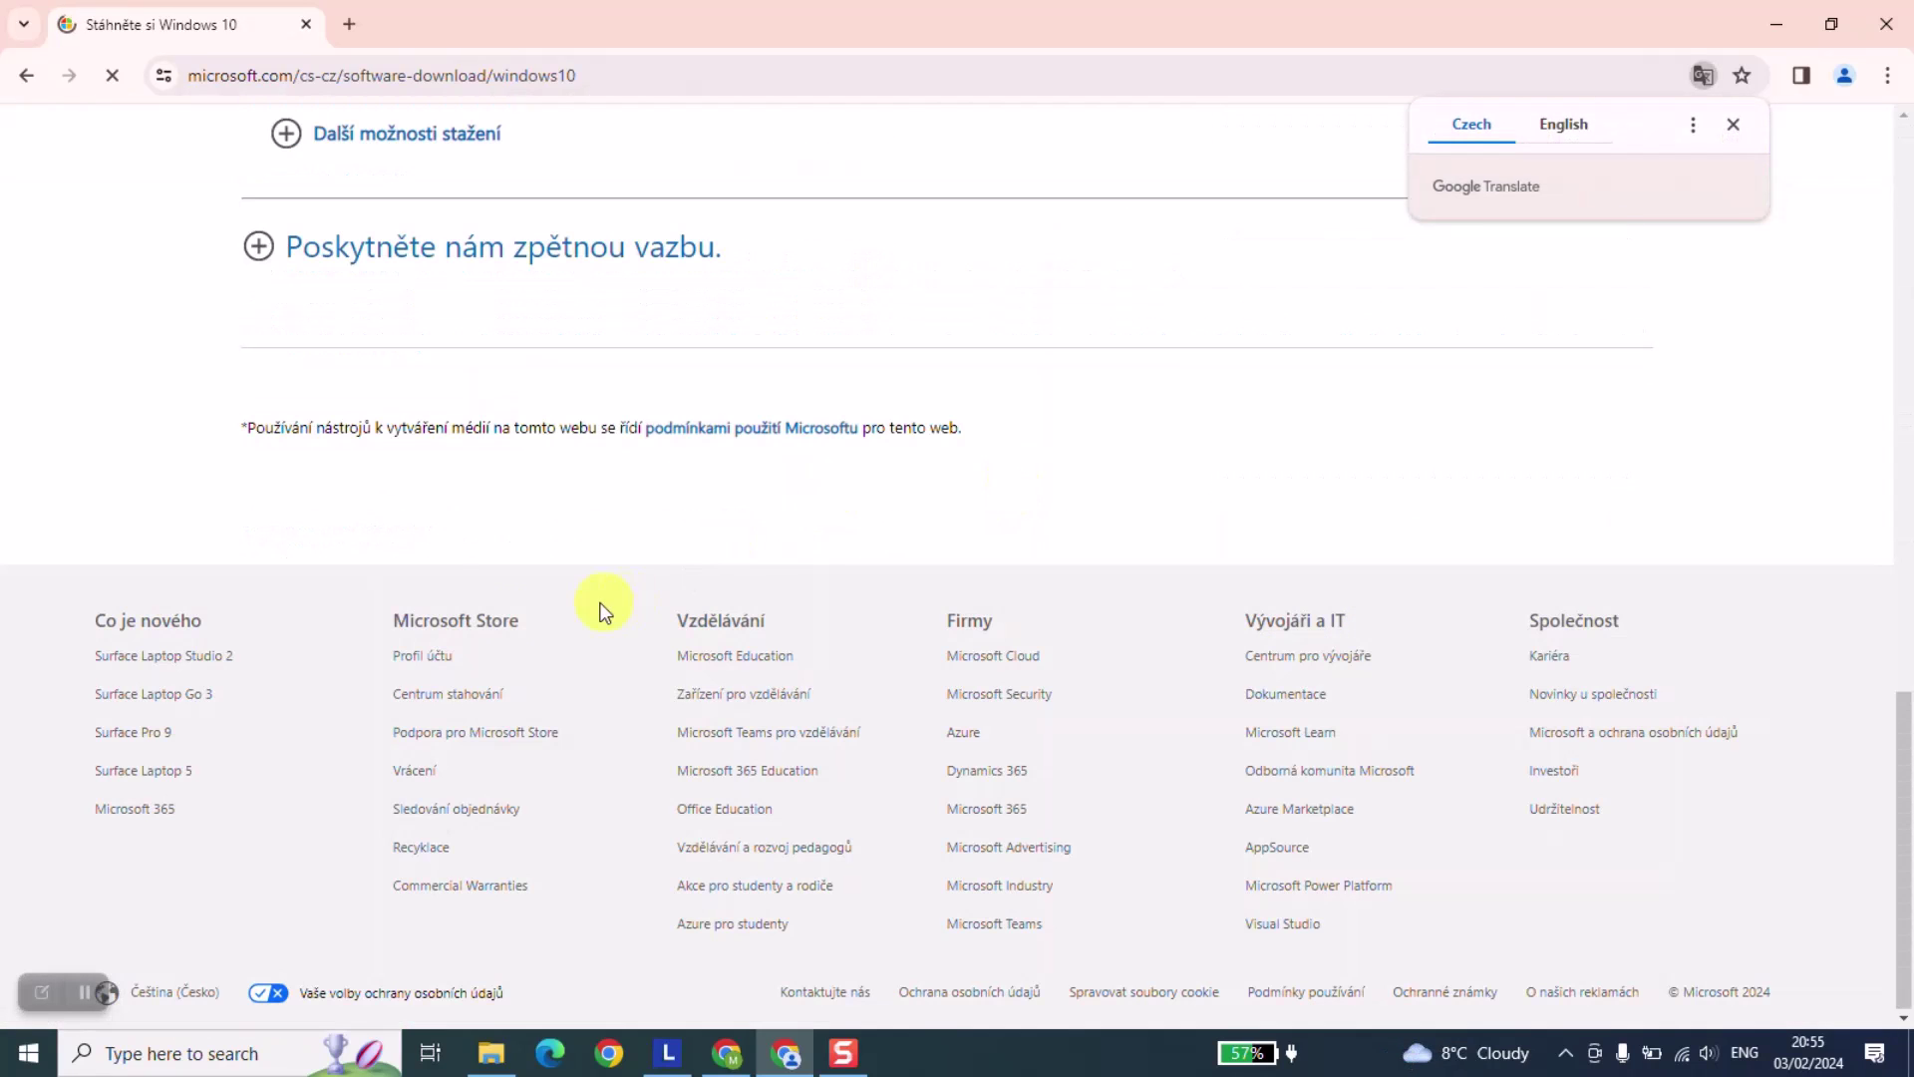
{"action": "left_click", "coordinate": [198, 992]}
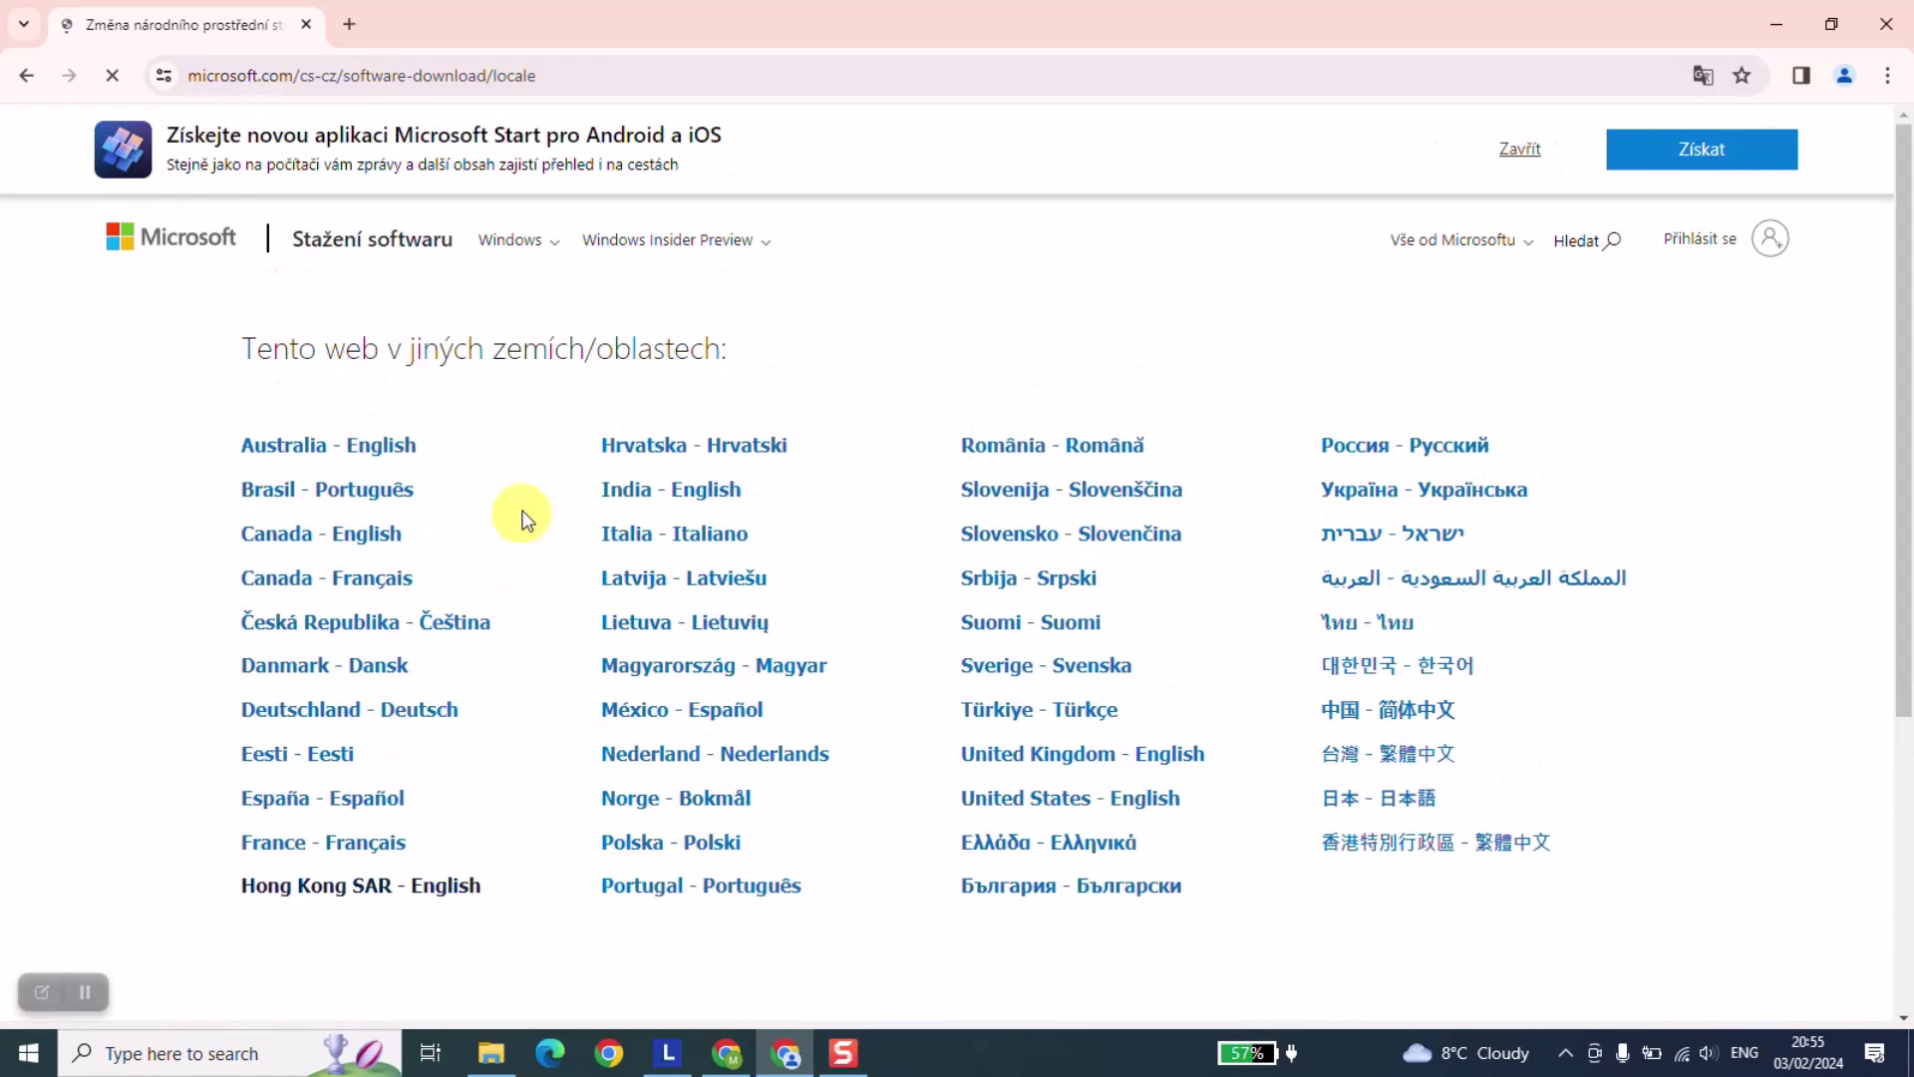
{"action": "left_click", "coordinate": [371, 447]}
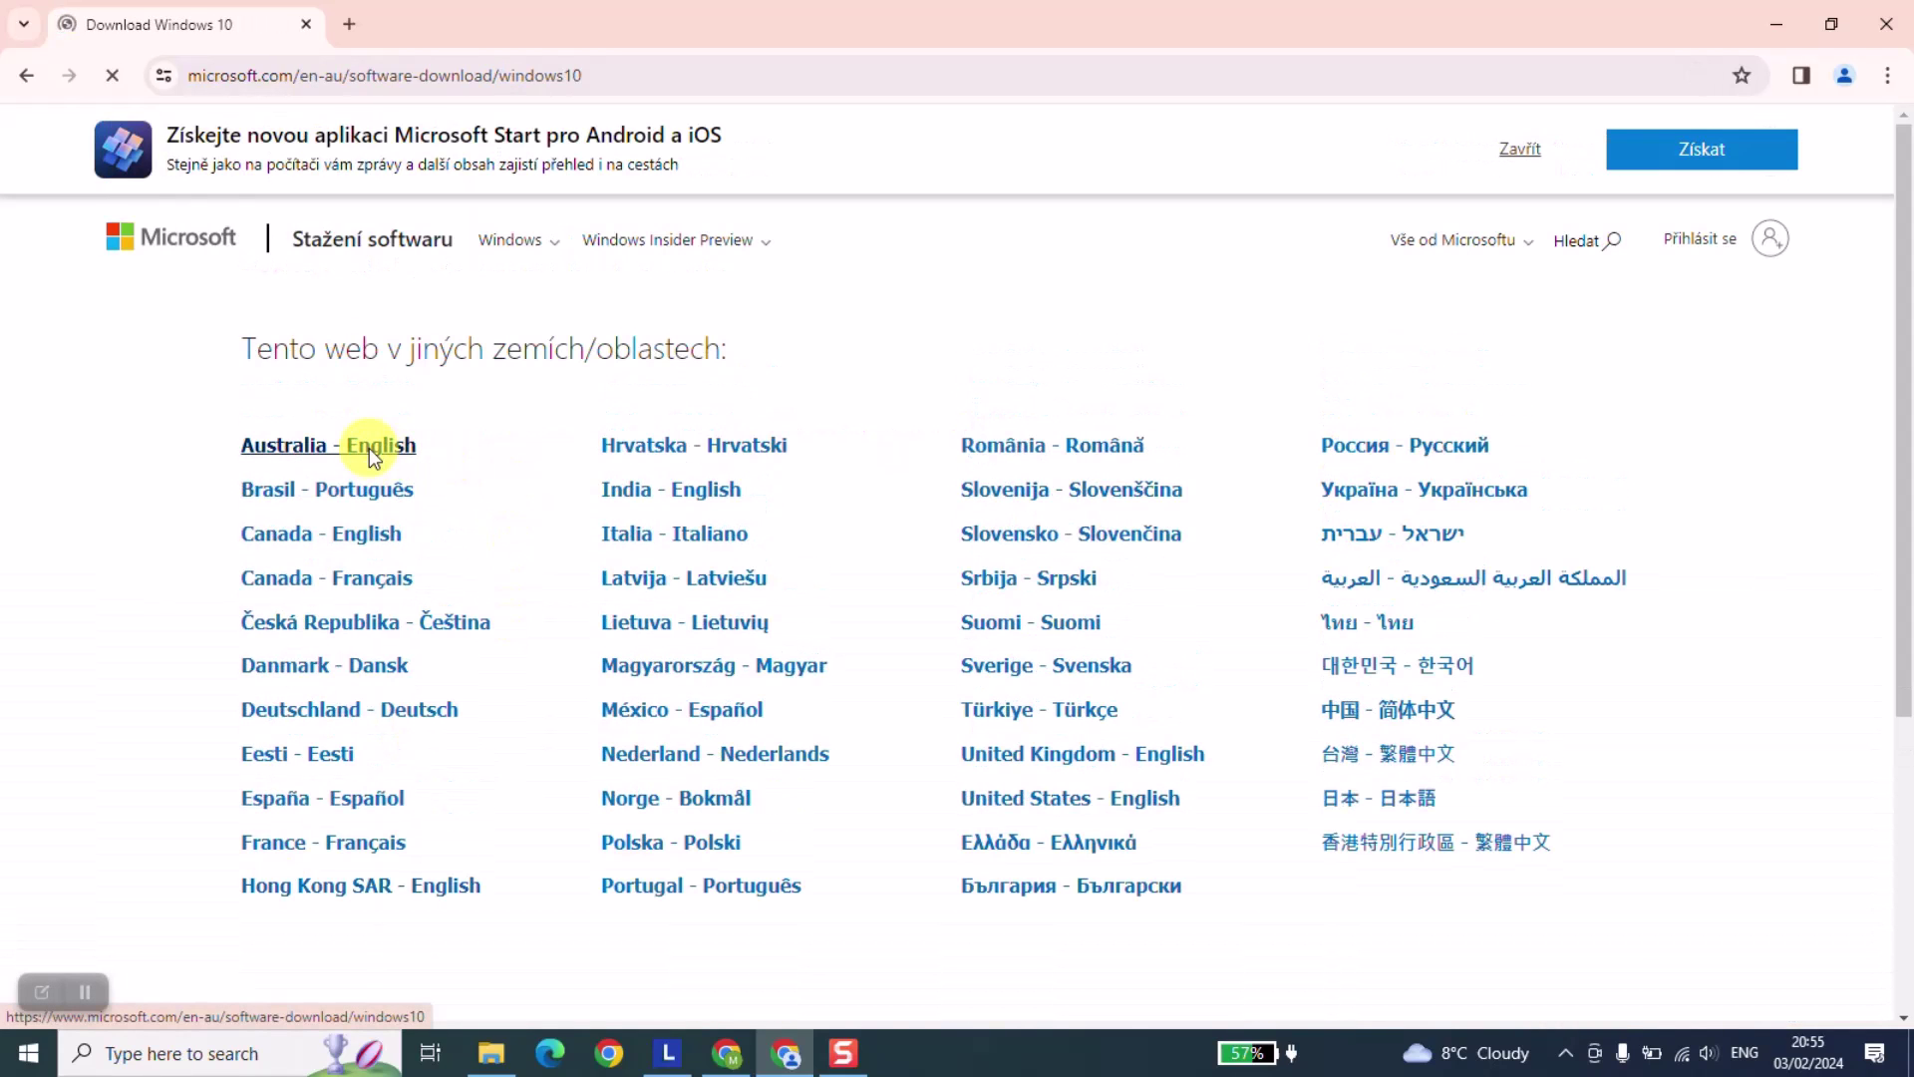
{"action": "scroll", "coordinate": [371, 453], "scroll_direction": "down", "scroll_amount": 4}
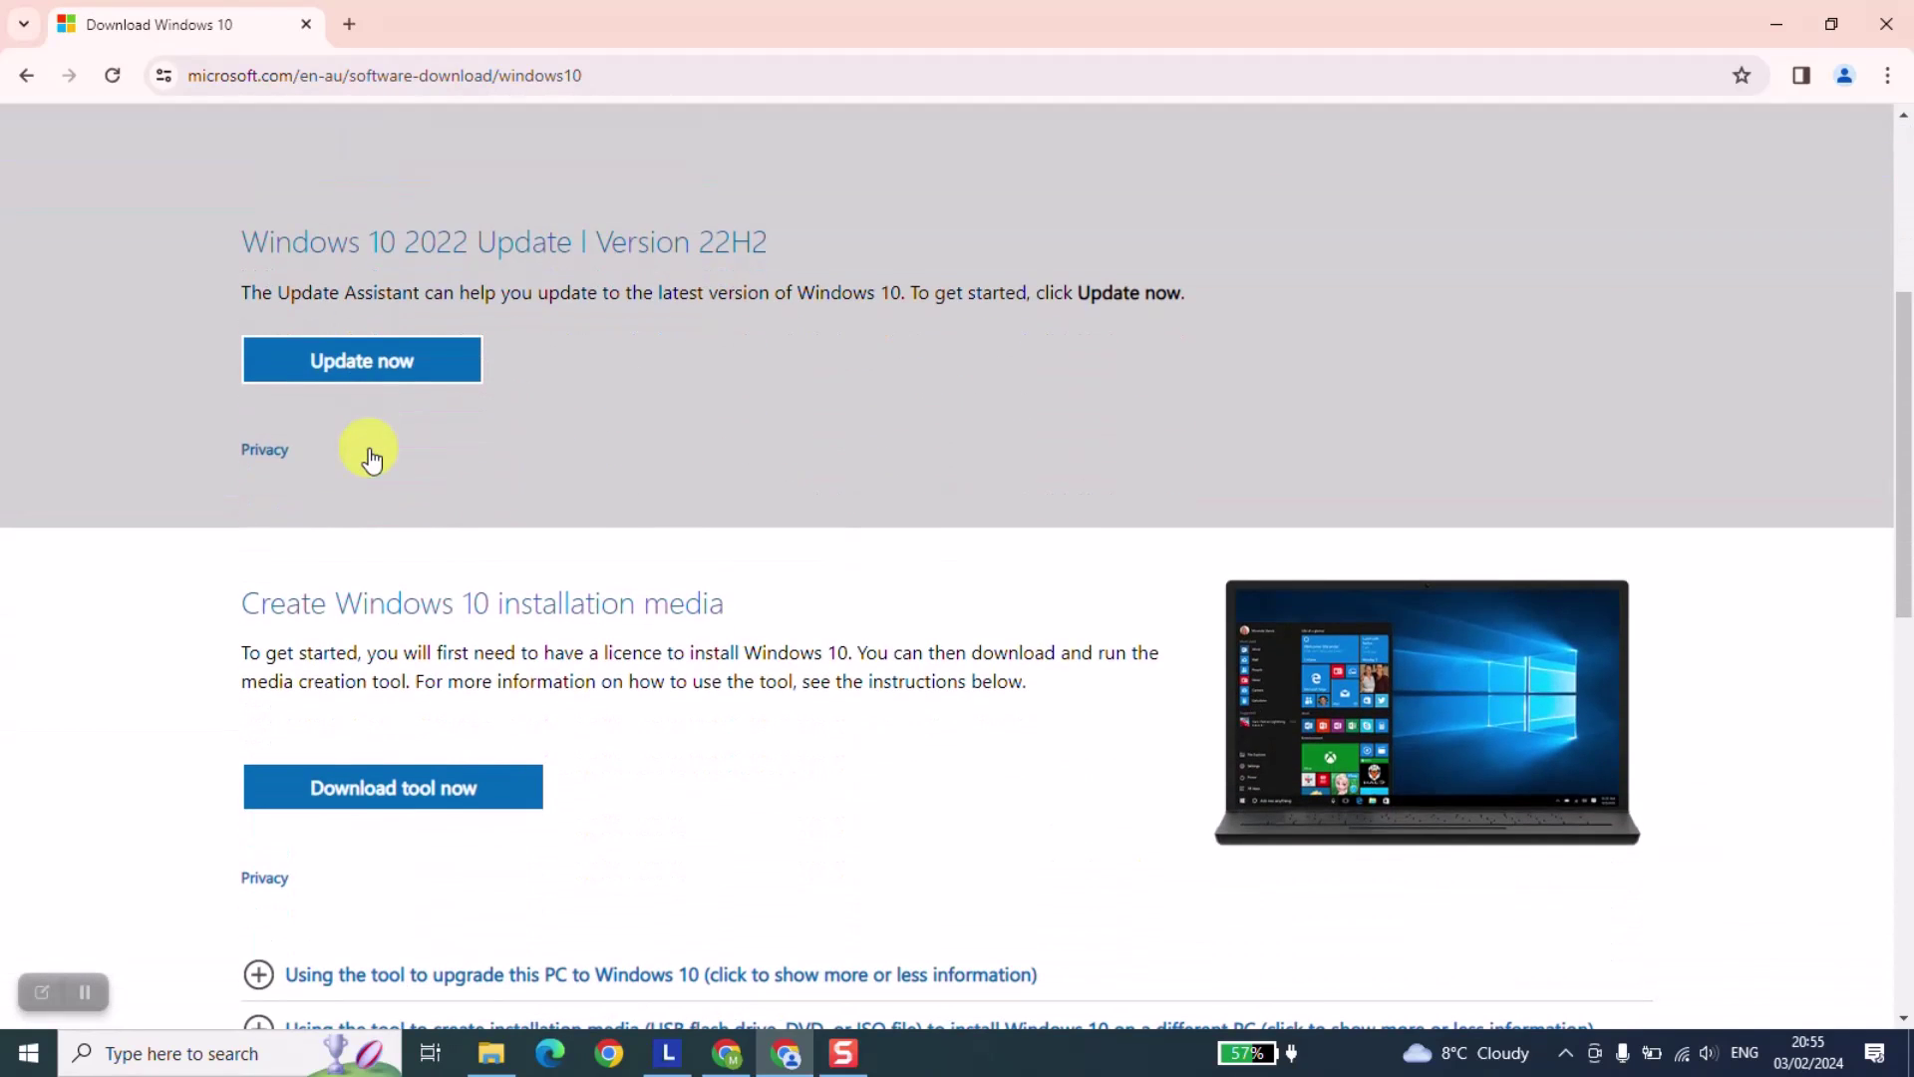
Dismiss the Copilot banner, download MediaCreationTool22H2 (1).exe, and show Chrome's recent downloads
{"action": "left_click", "coordinate": [84, 990]}
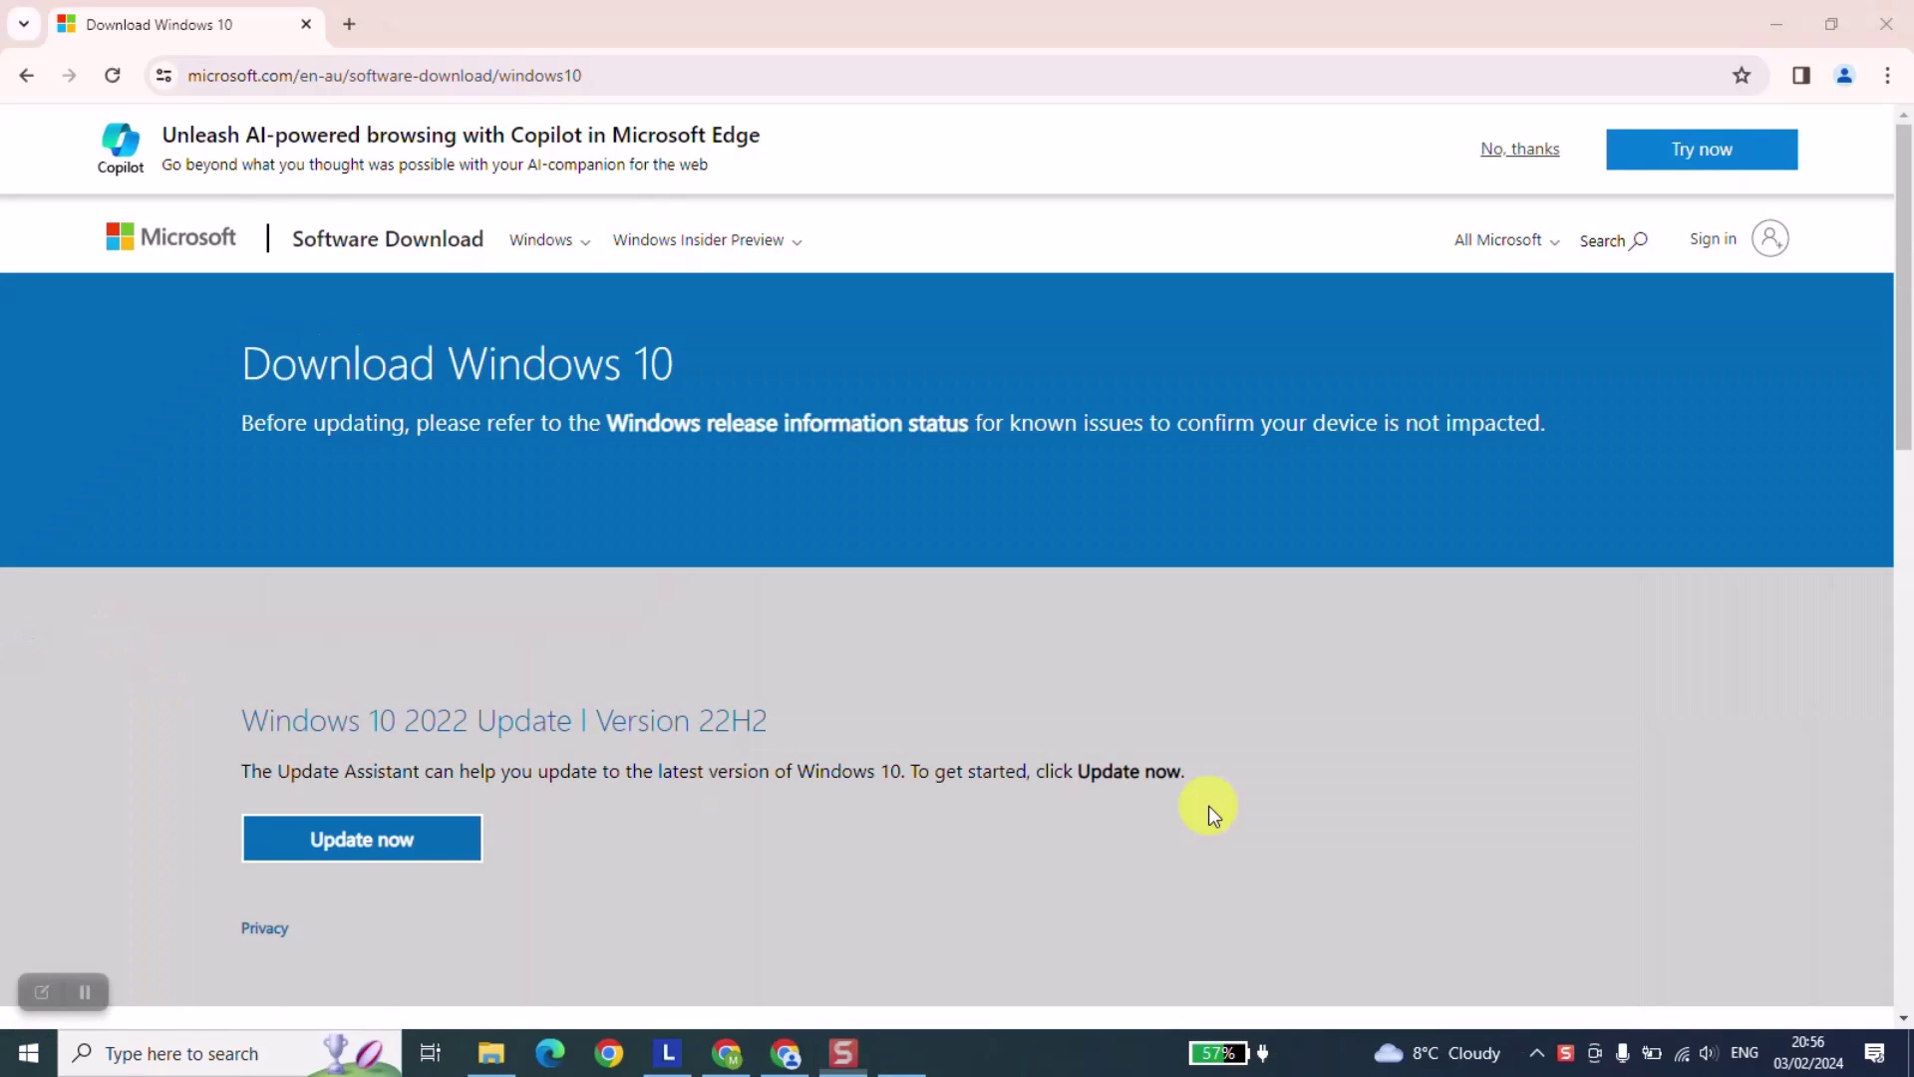
{"action": "left_click", "coordinate": [1532, 169]}
{"action": "scroll", "coordinate": [782, 718], "scroll_direction": "down", "scroll_amount": 5}
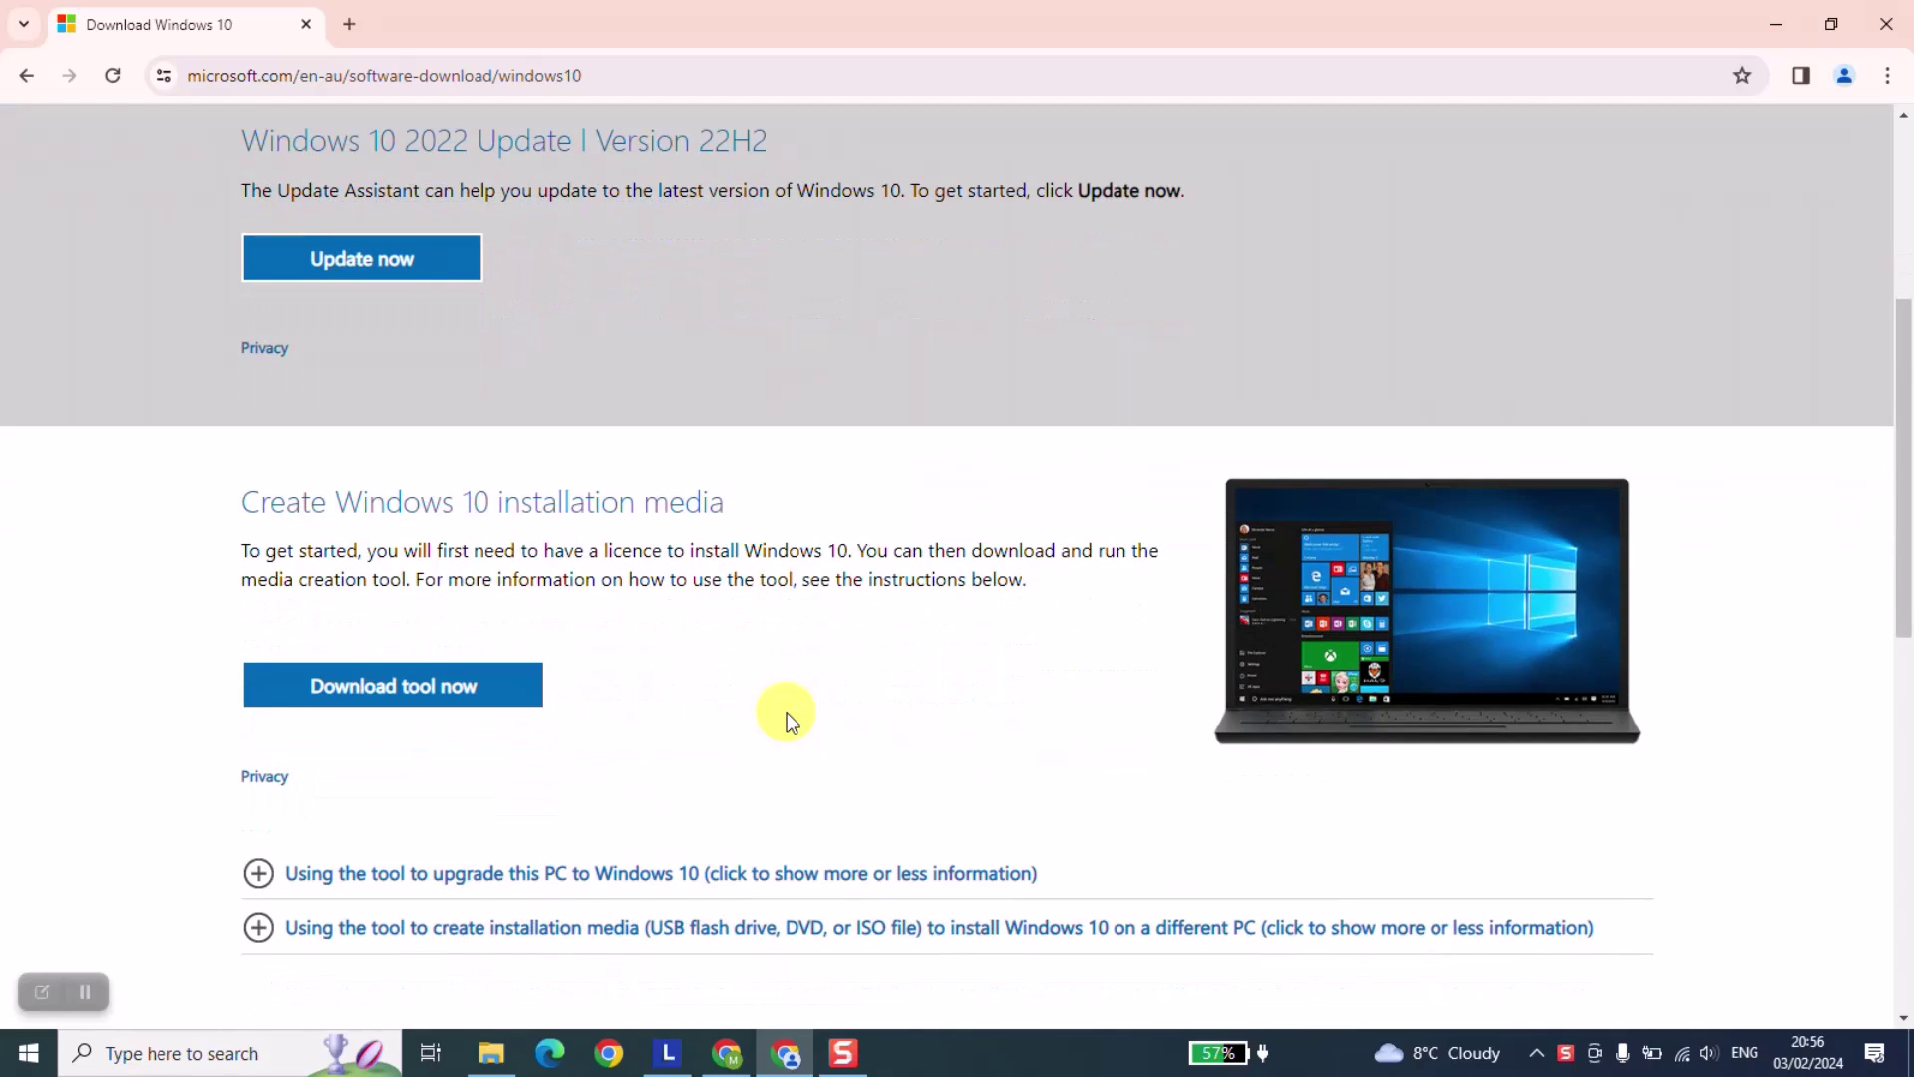
{"action": "scroll", "coordinate": [787, 720], "scroll_direction": "down", "scroll_amount": 1}
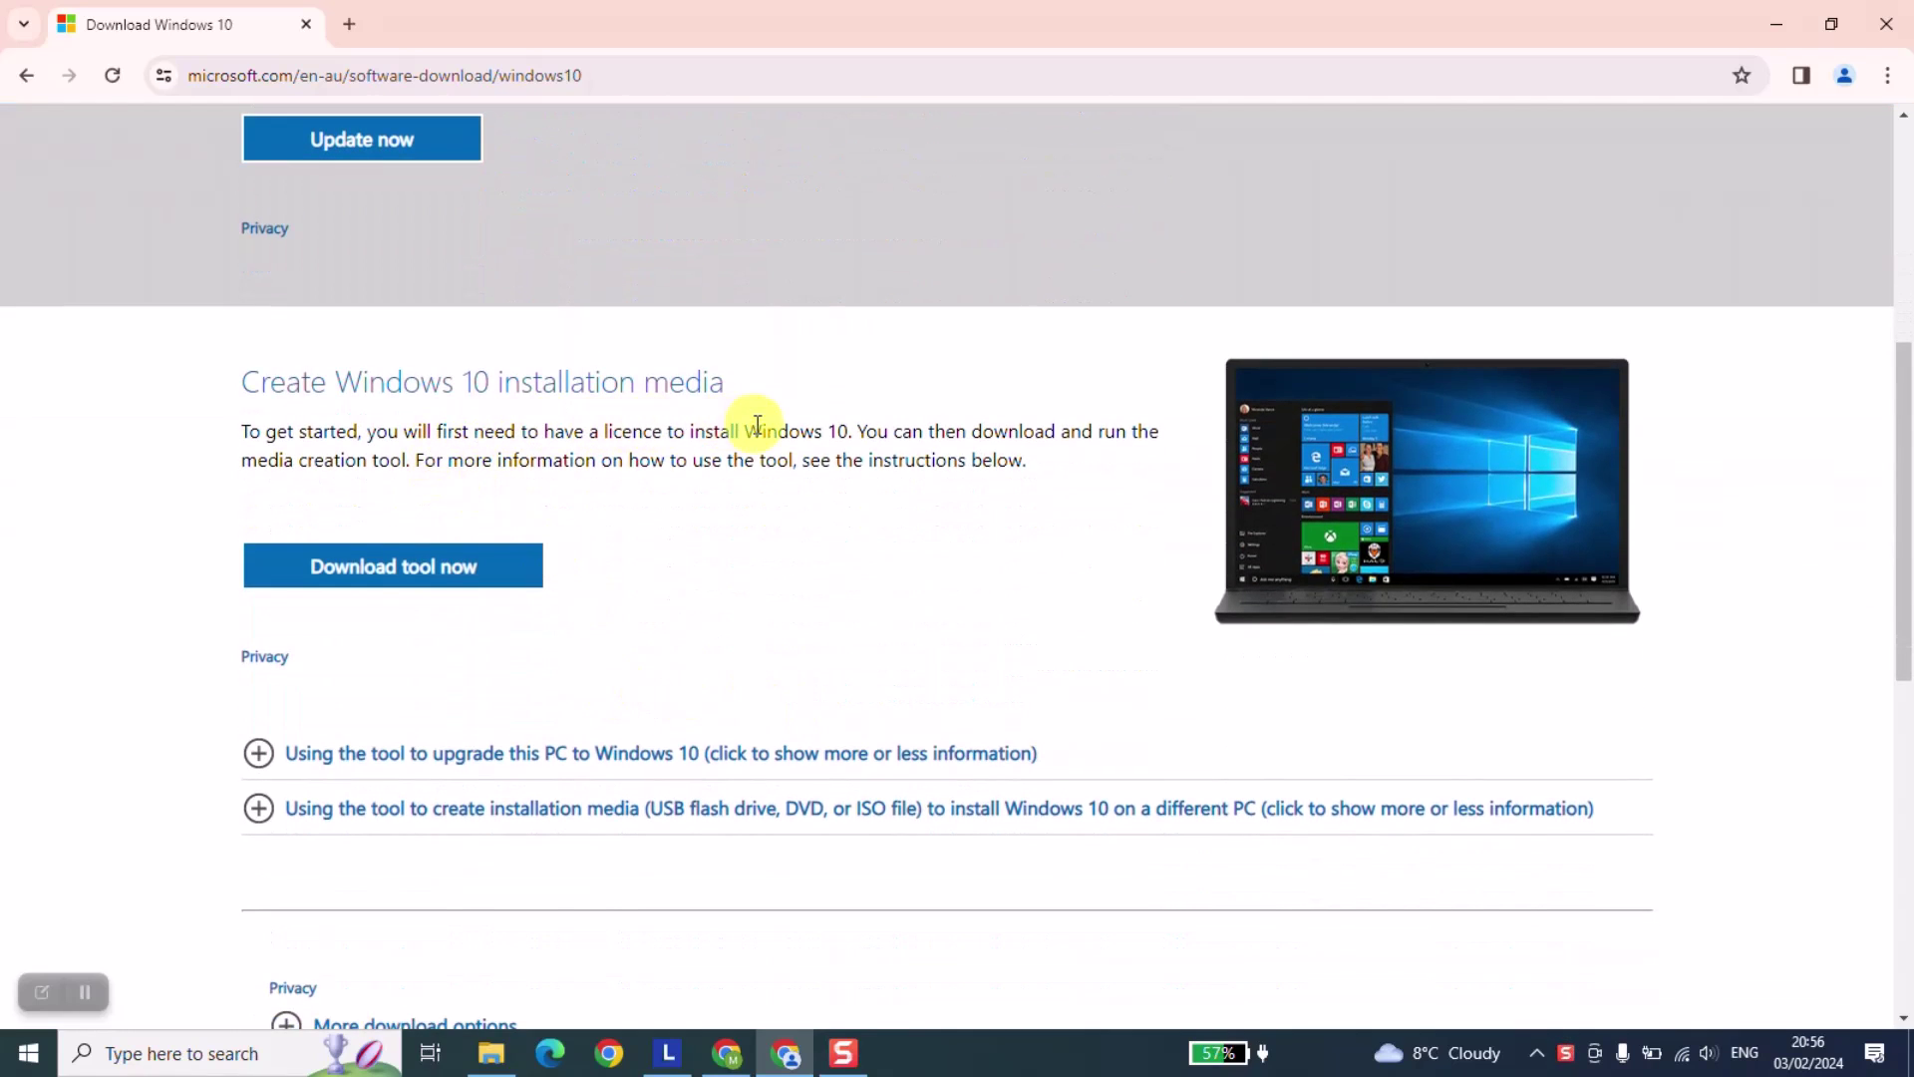
{"action": "left_click", "coordinate": [461, 576]}
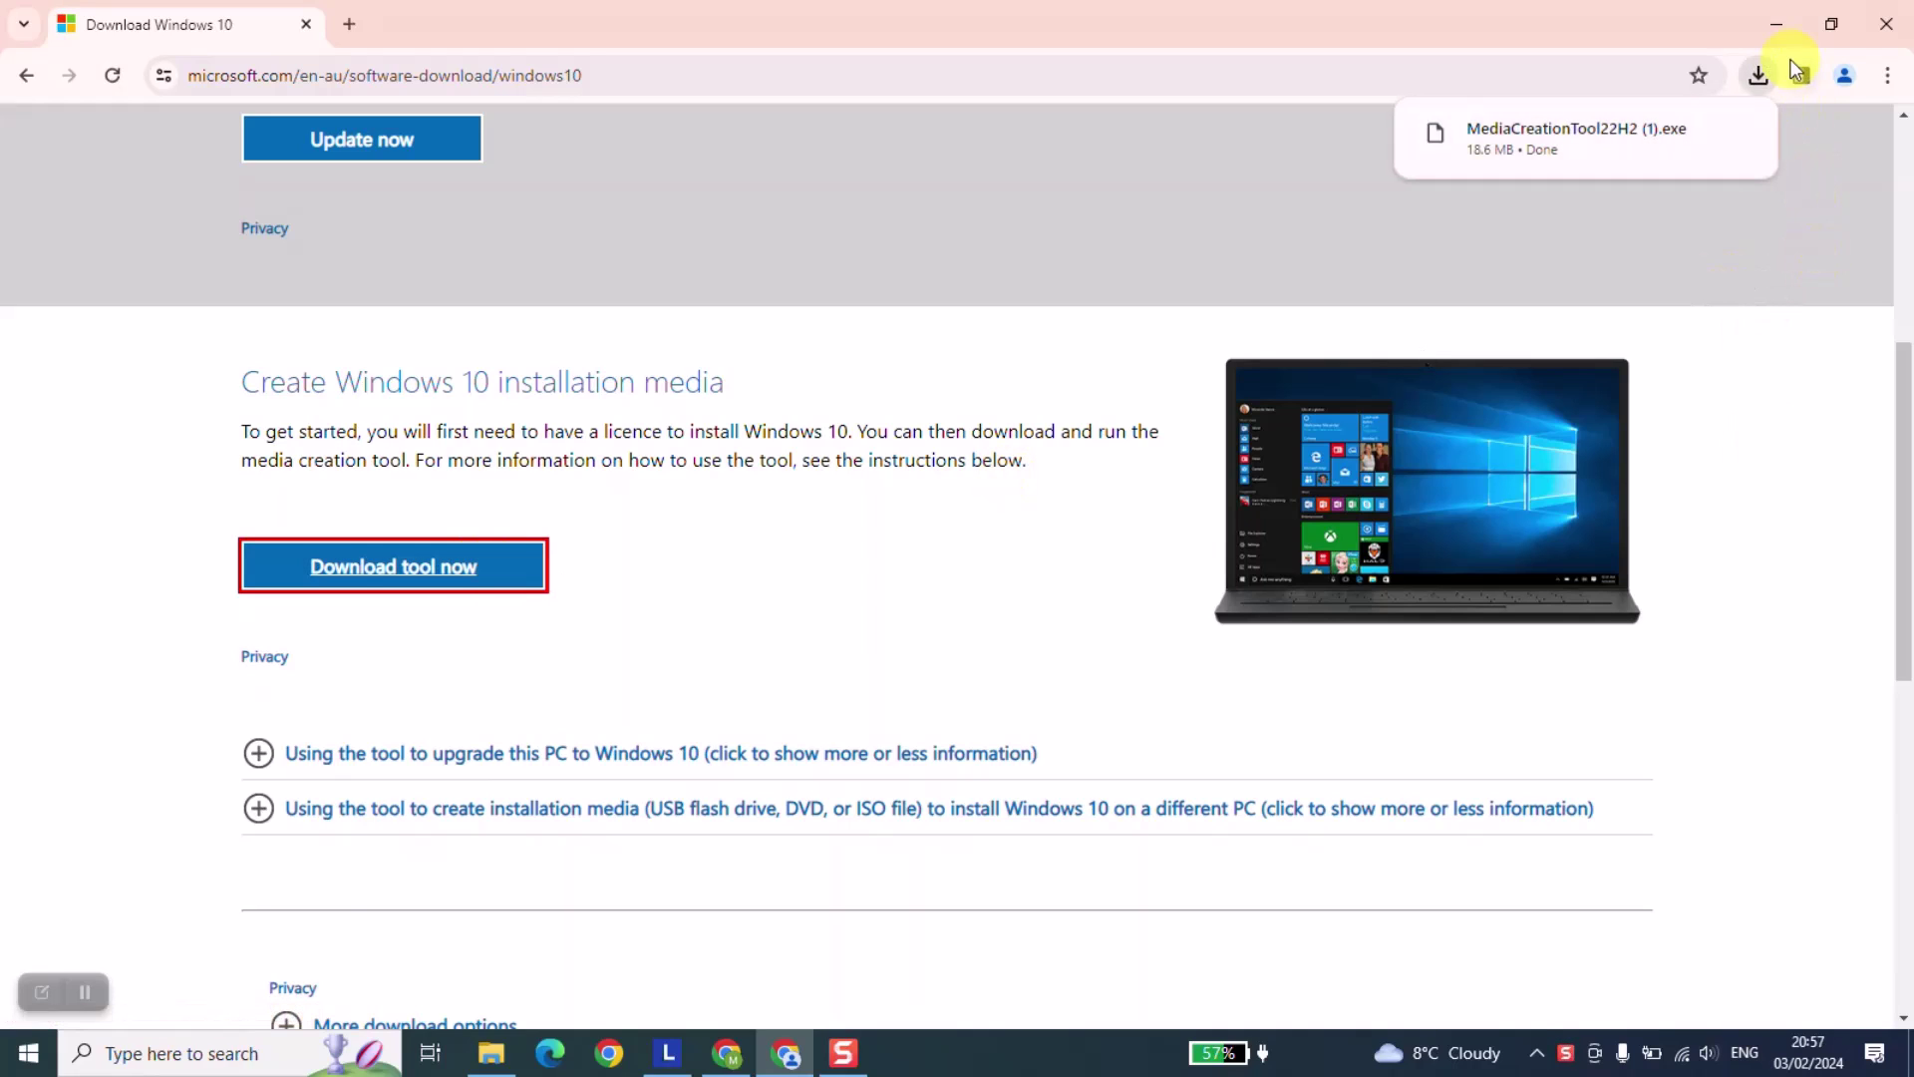
{"action": "left_click", "coordinate": [1762, 82]}
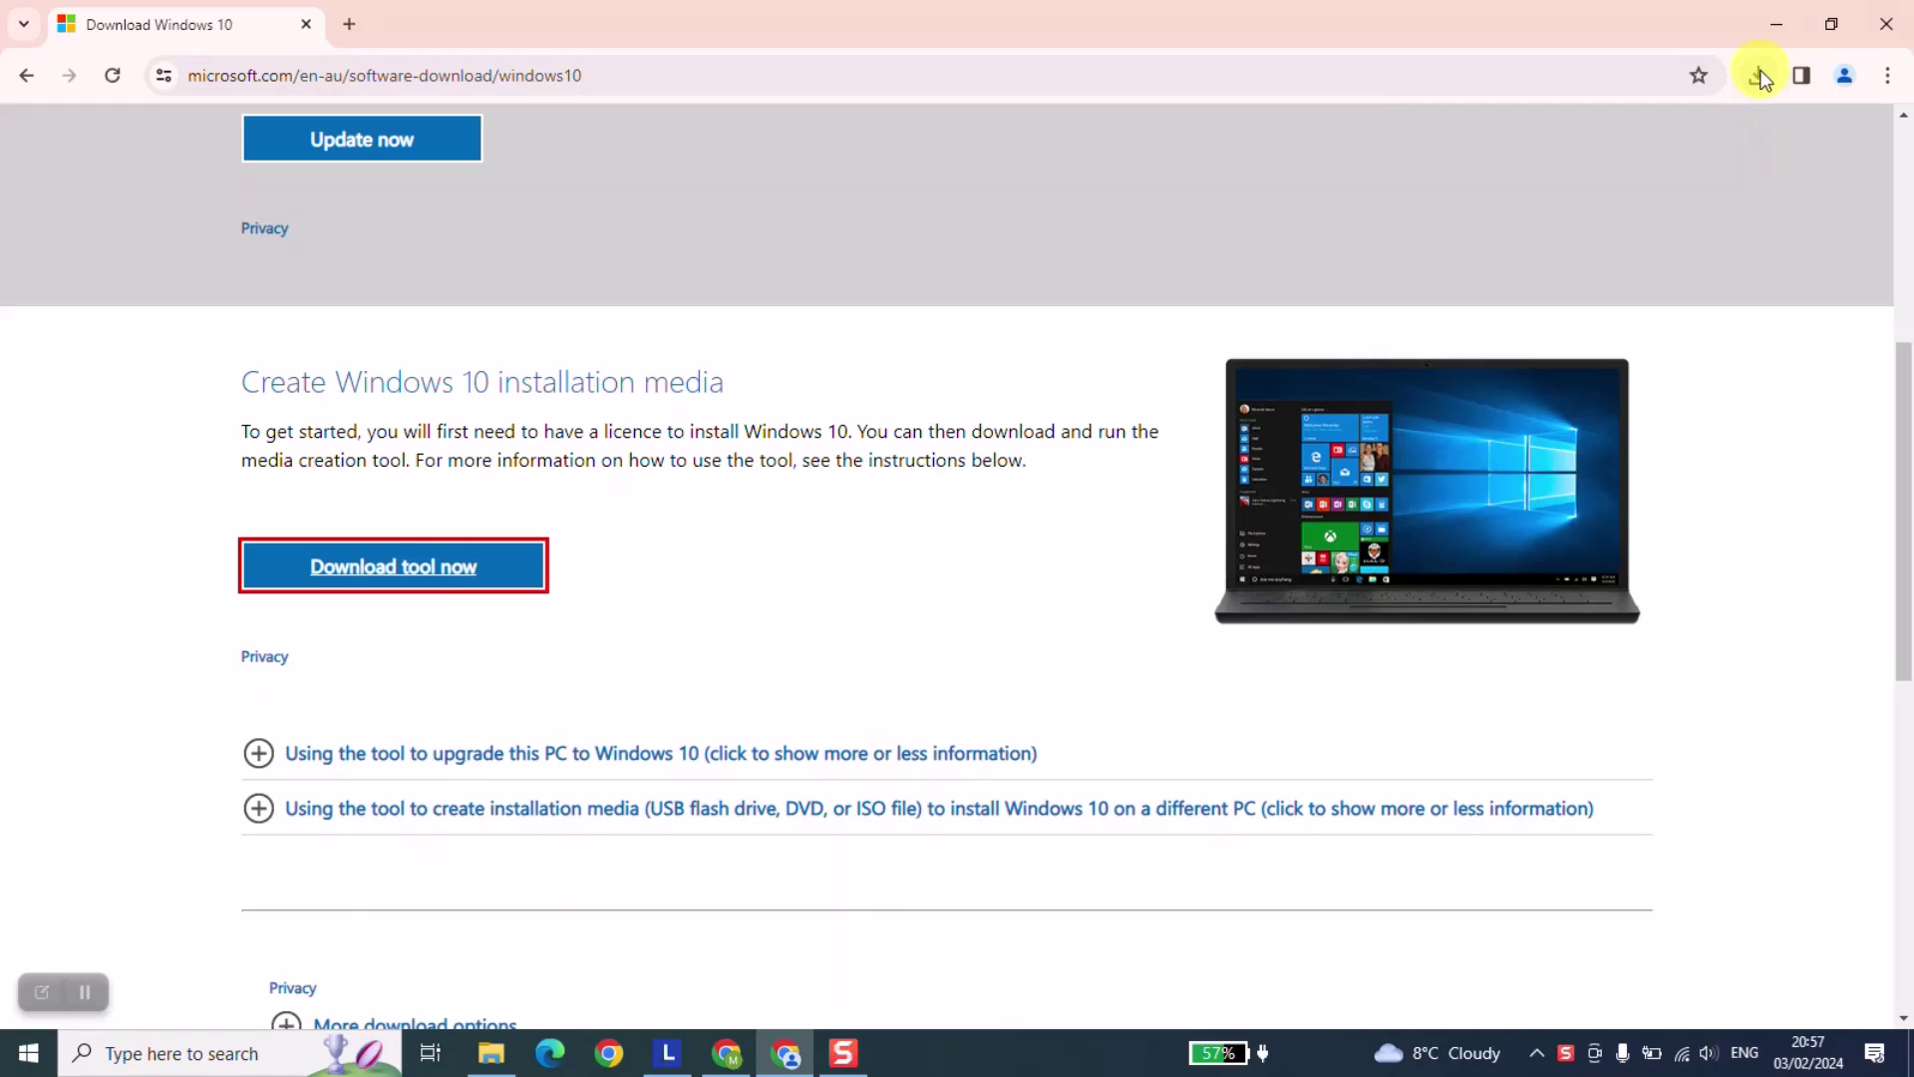
{"action": "left_click", "coordinate": [1760, 80]}
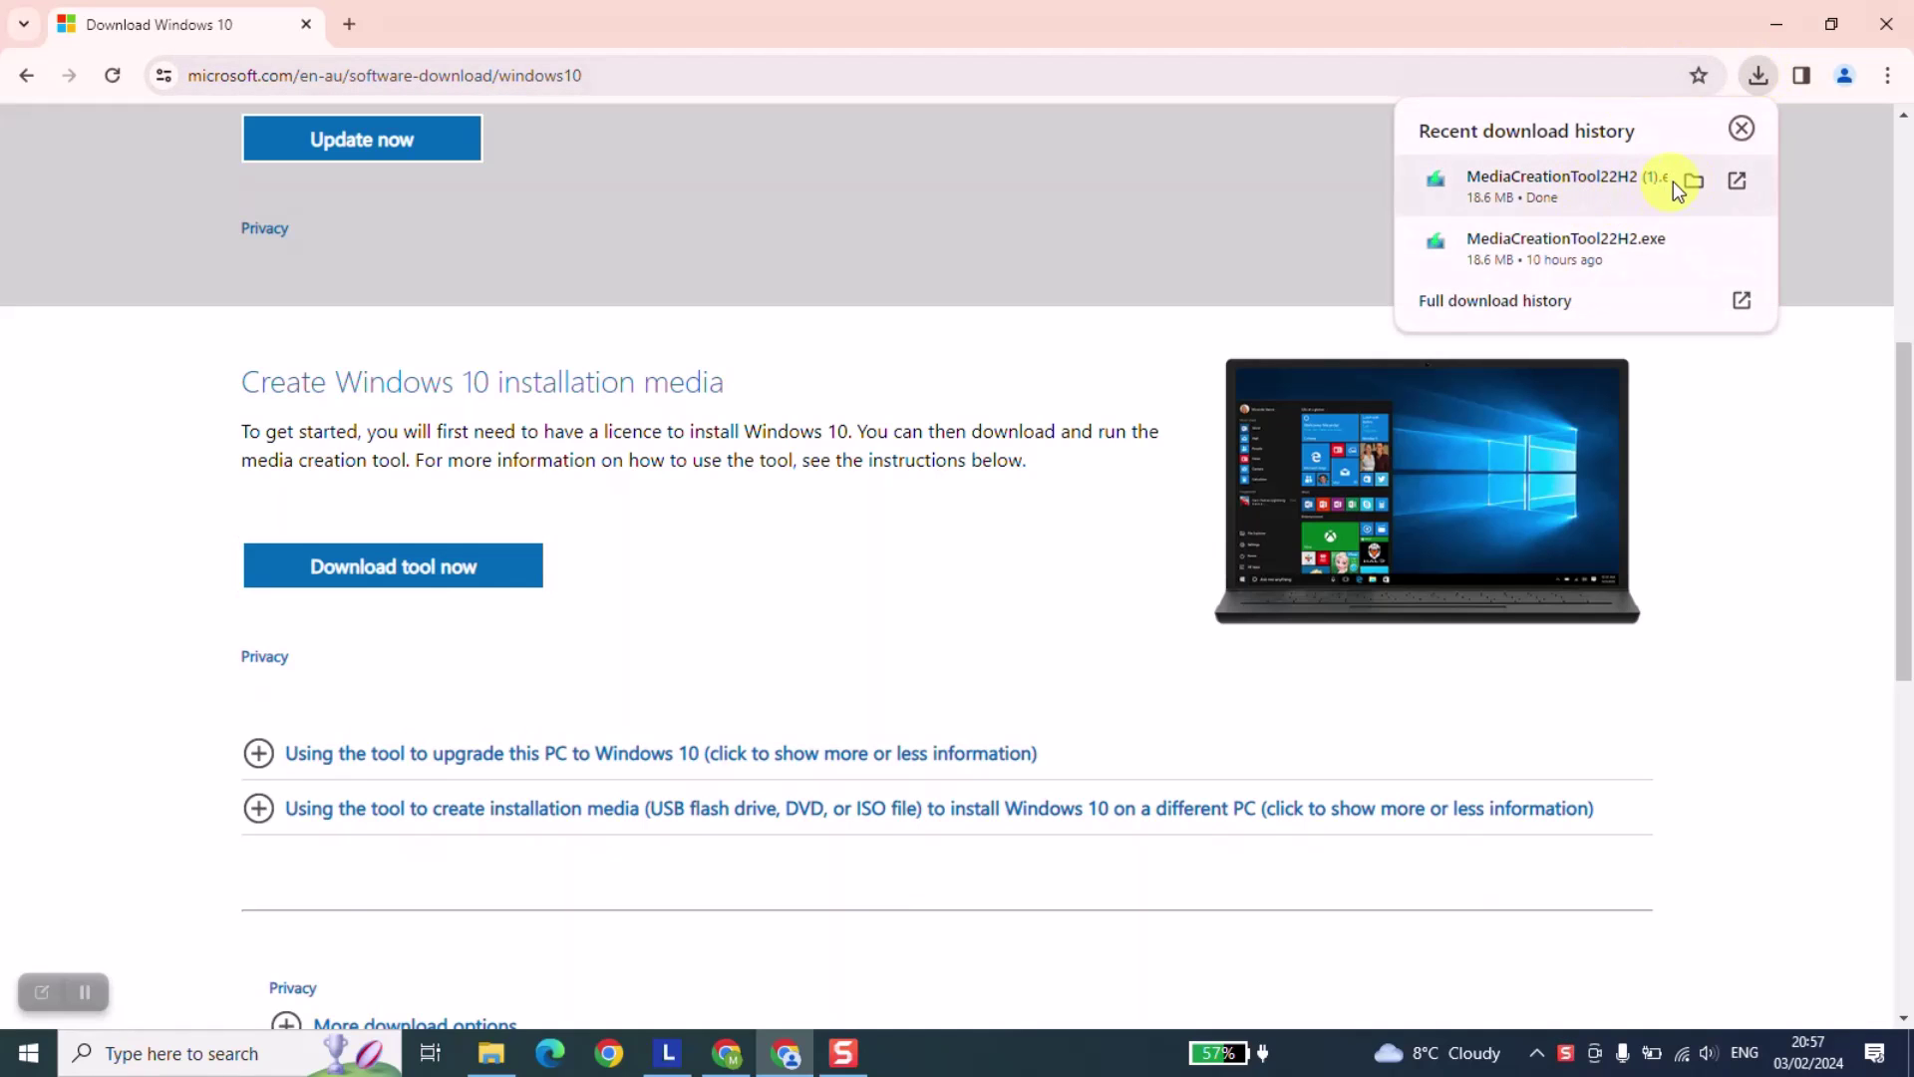
Run MediaCreationTool22H2 (1) from the Downloads folder, then minimise File Explorer
{"action": "left_click", "coordinate": [1691, 180]}
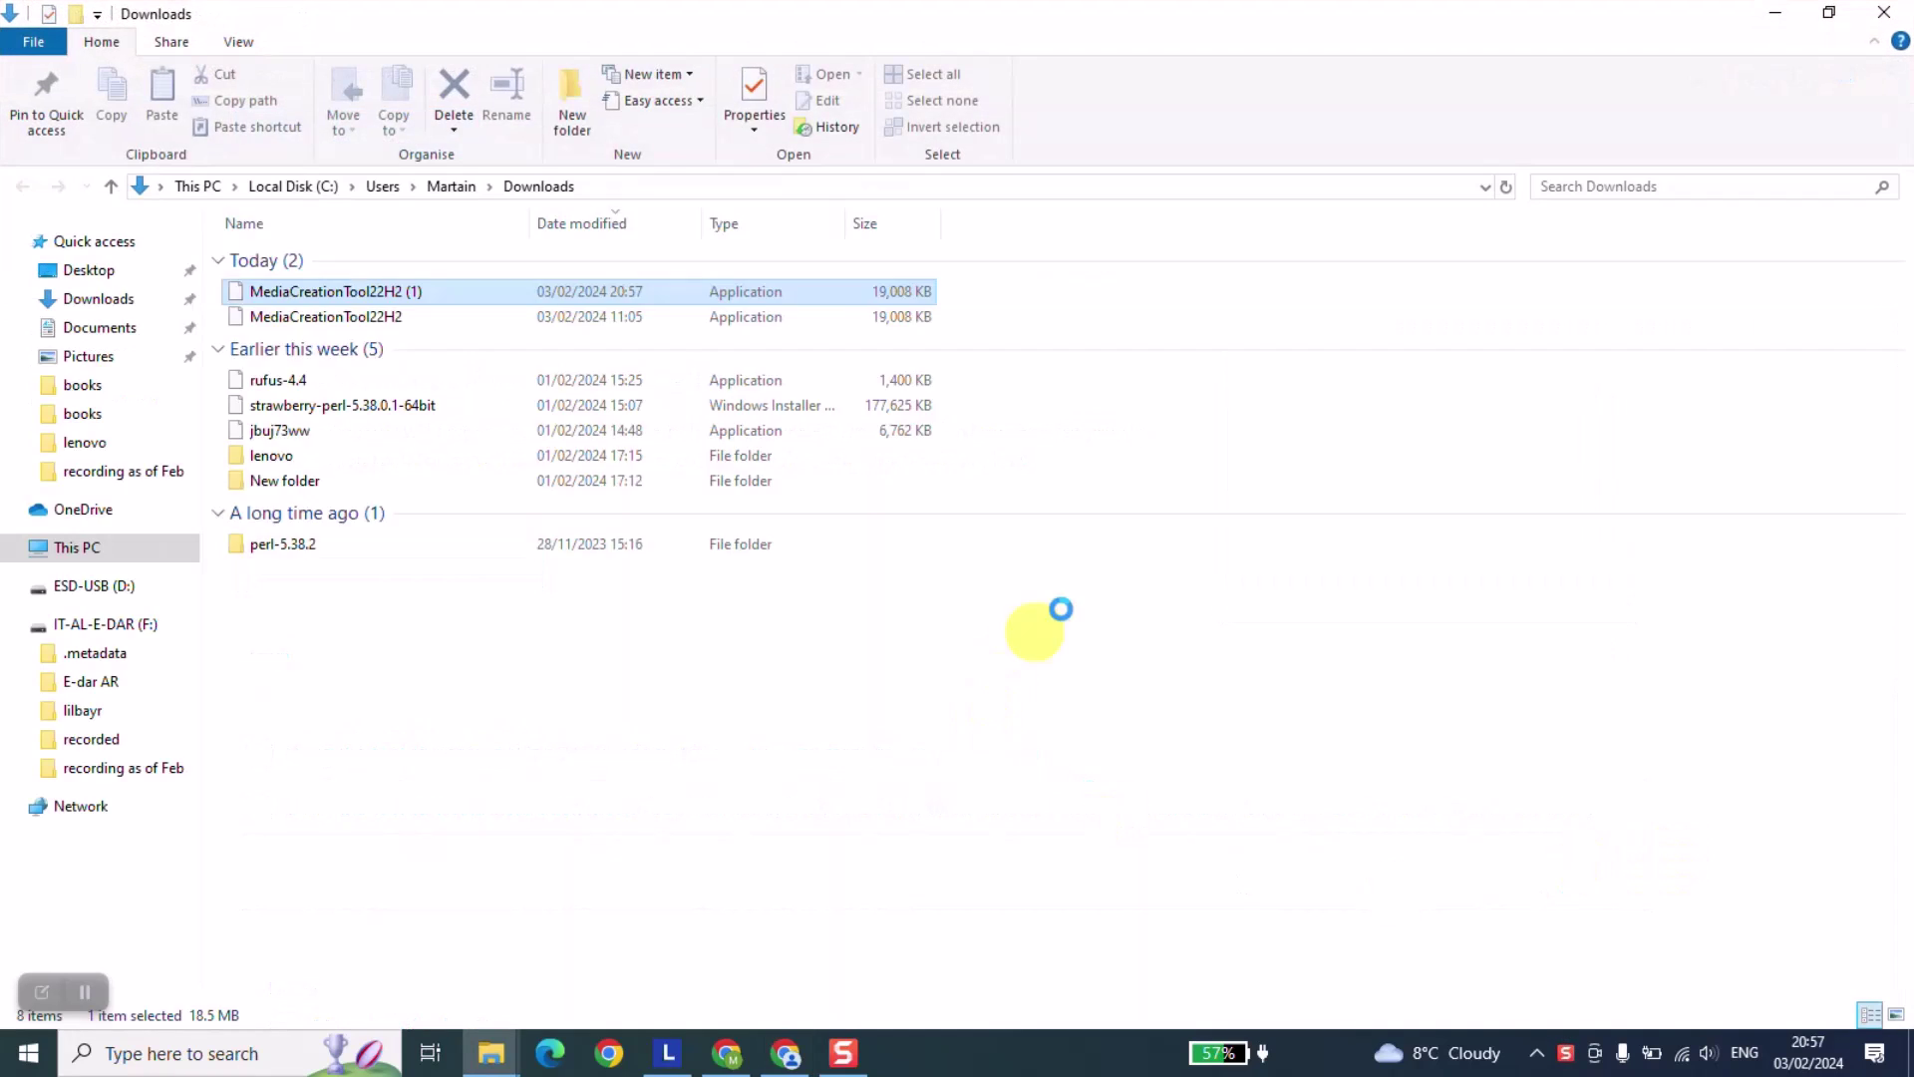
{"action": "double_click", "coordinate": [399, 296]}
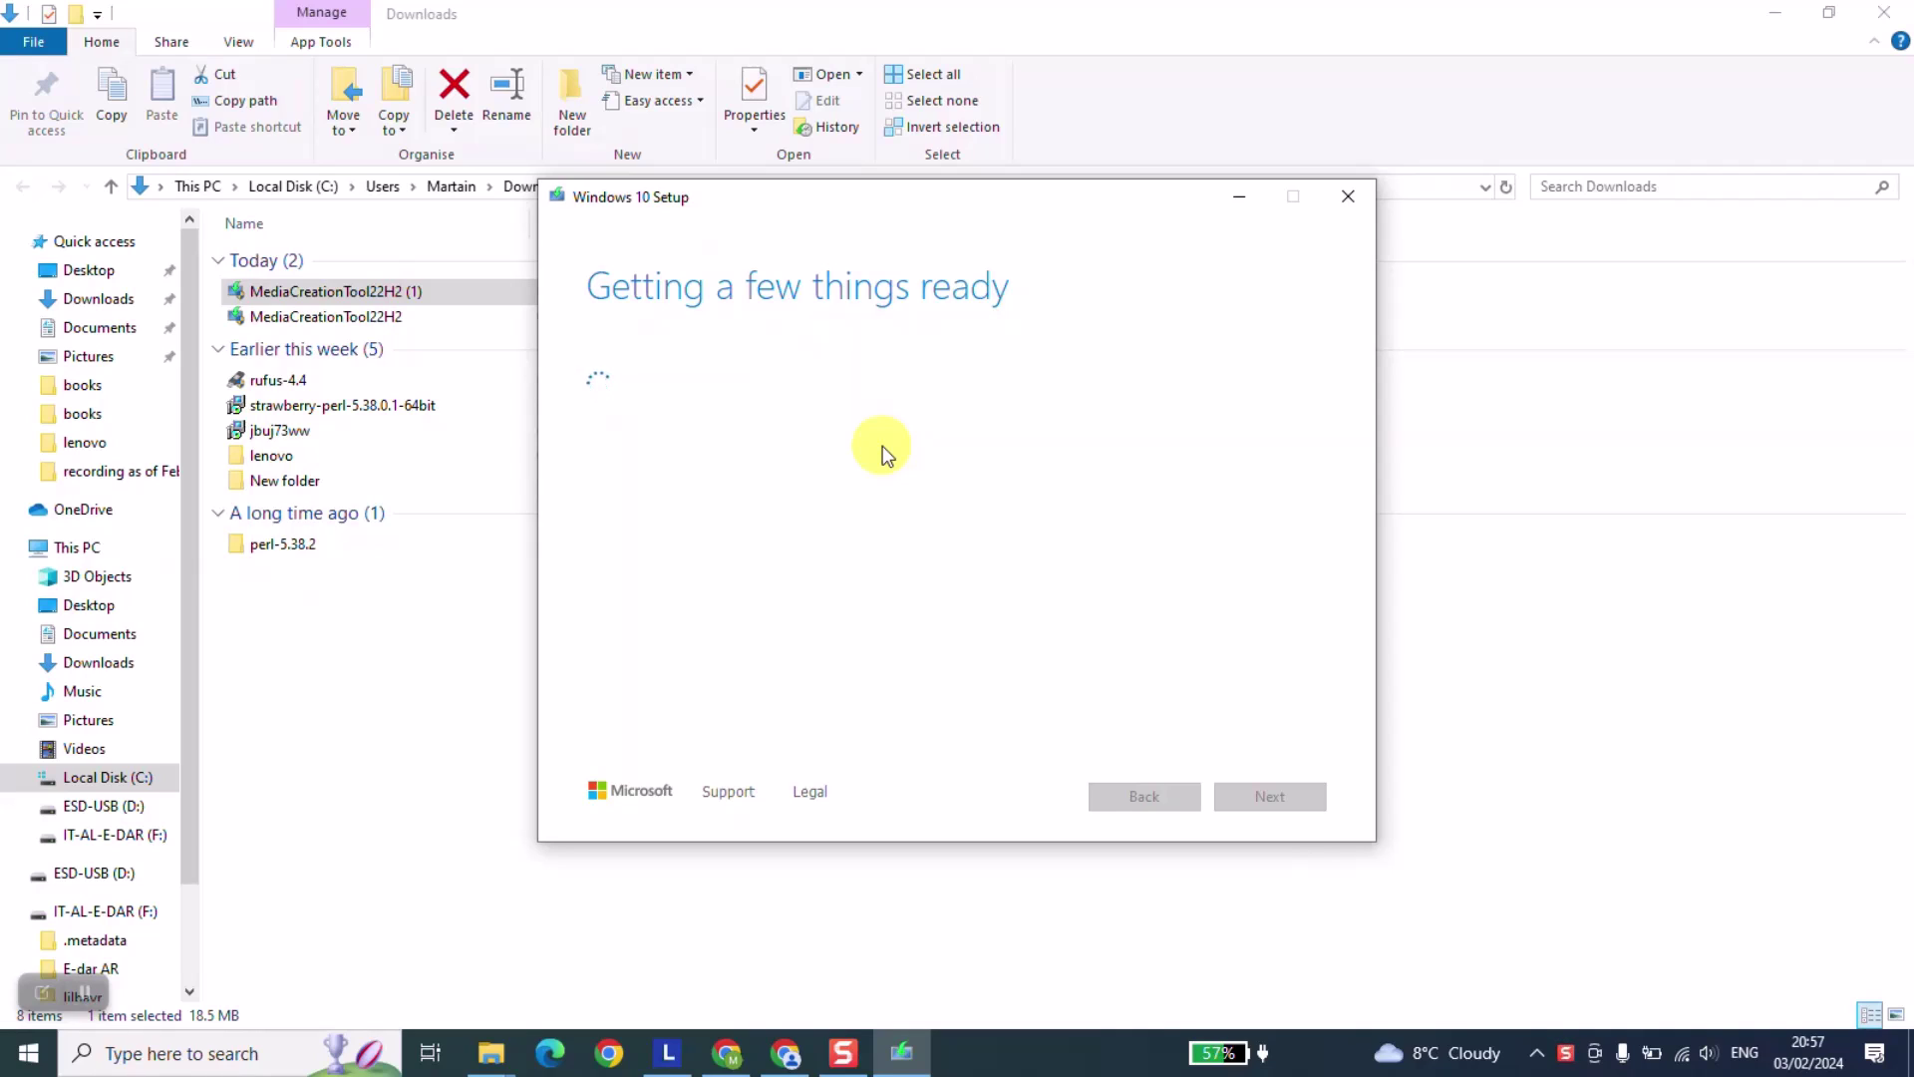
{"action": "left_click", "coordinate": [1770, 11]}
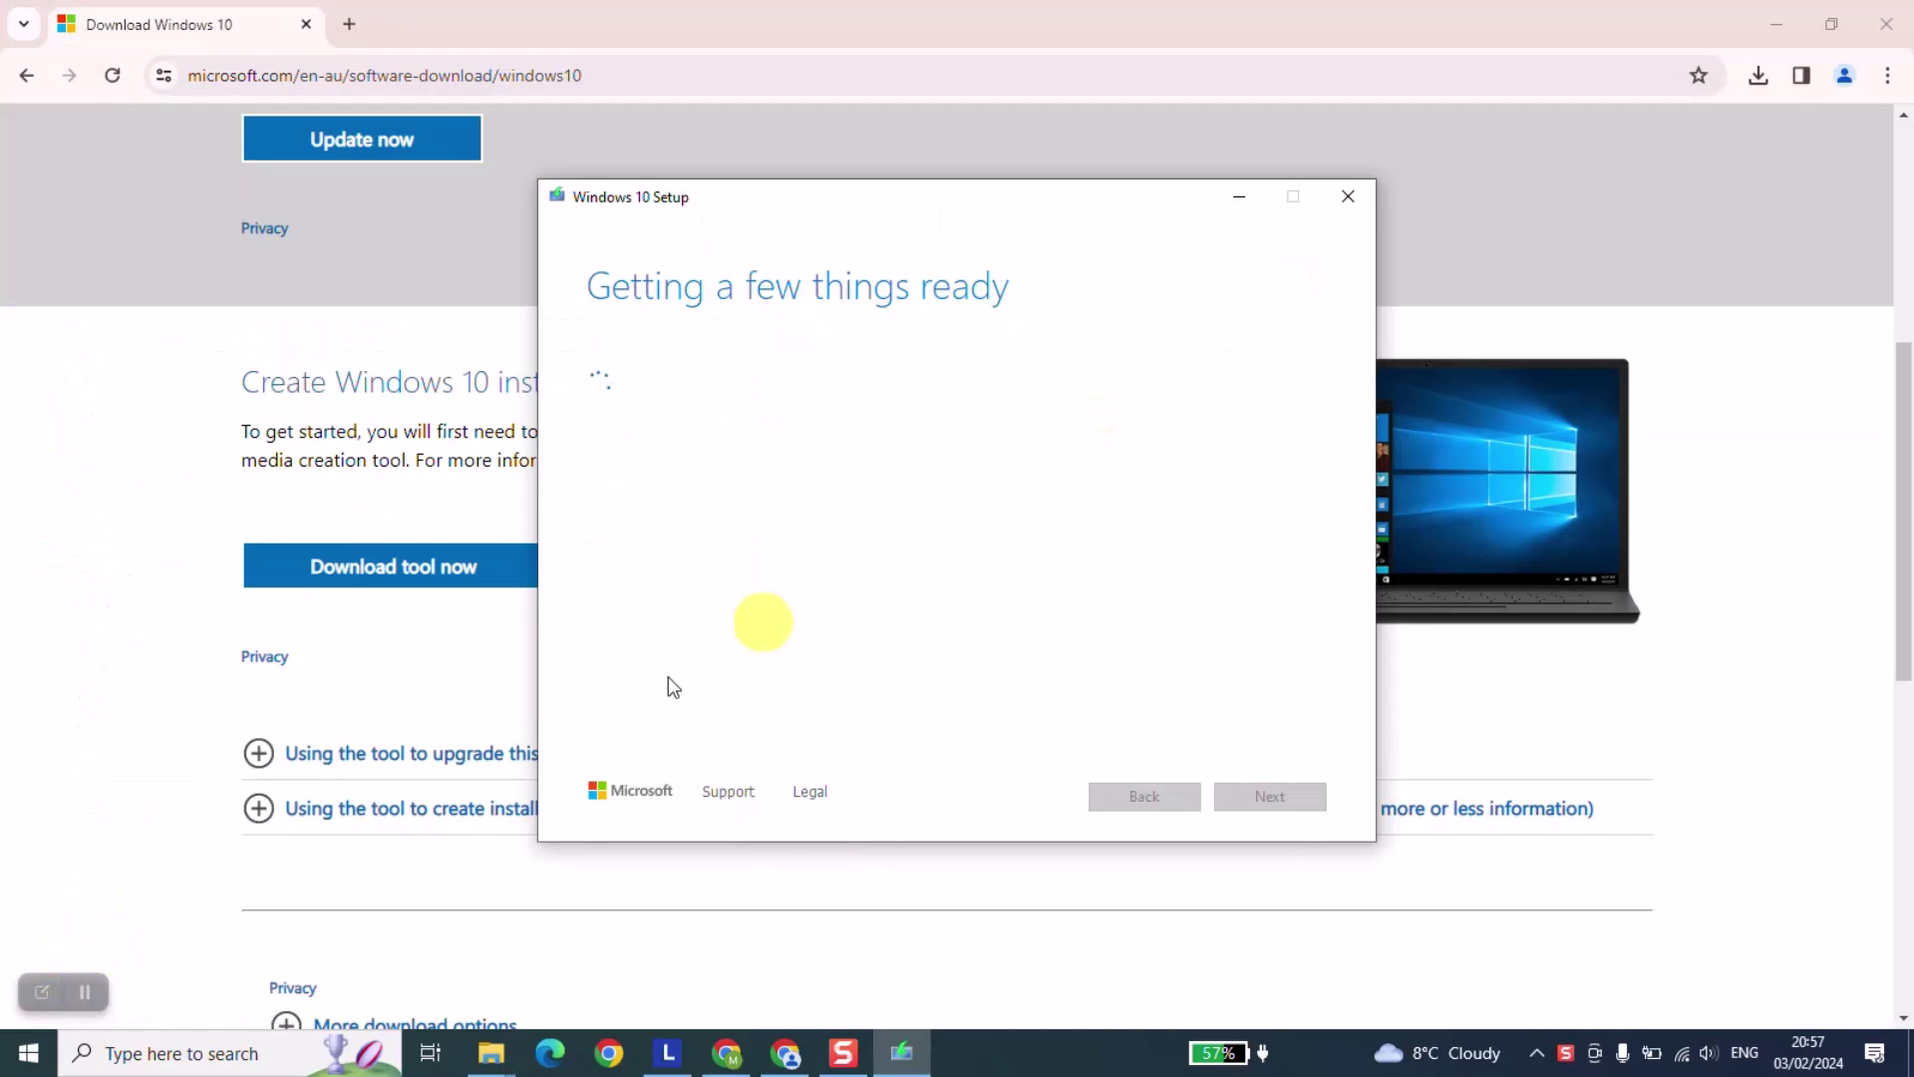
{"action": "left_click", "coordinate": [87, 990]}
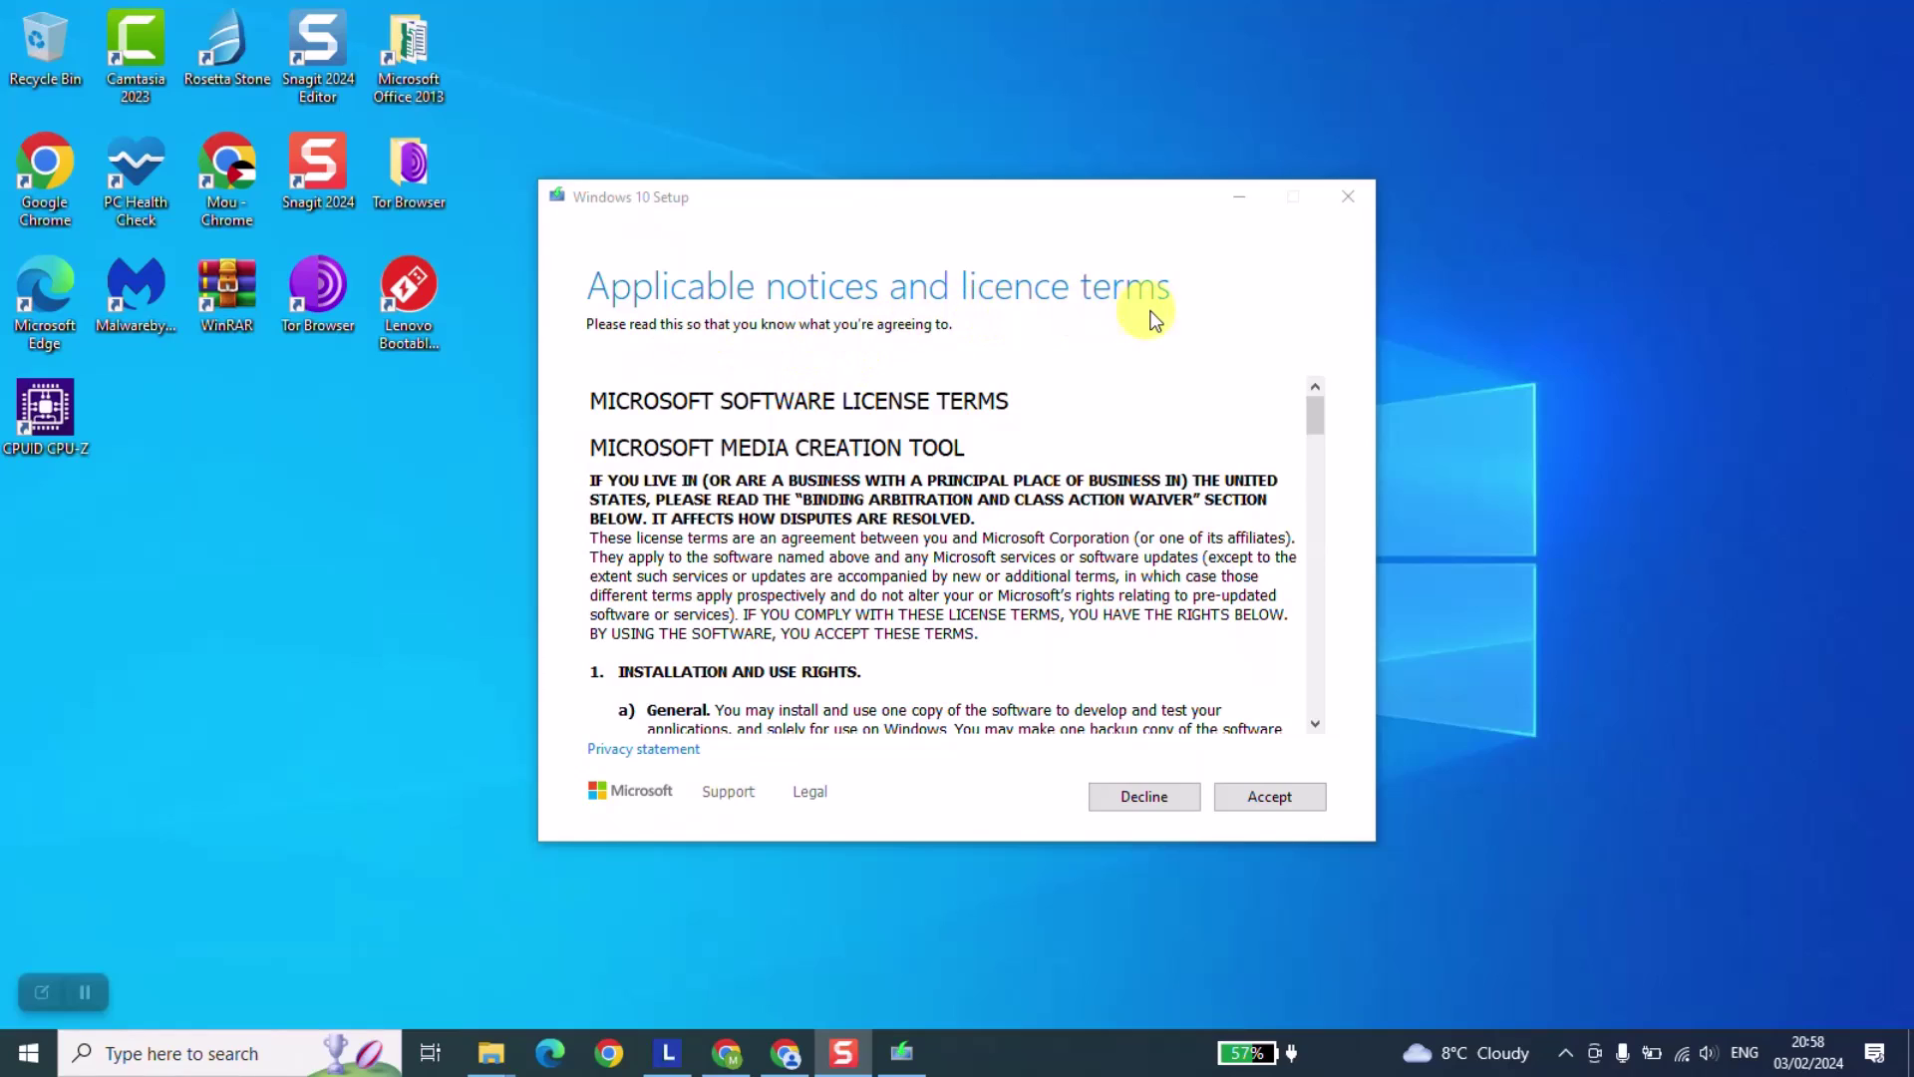
Accept the licence terms and choose Create installation media (USB flash drive, DVD or ISO file)
{"action": "scroll", "coordinate": [1103, 611], "scroll_direction": "down", "scroll_amount": 10}
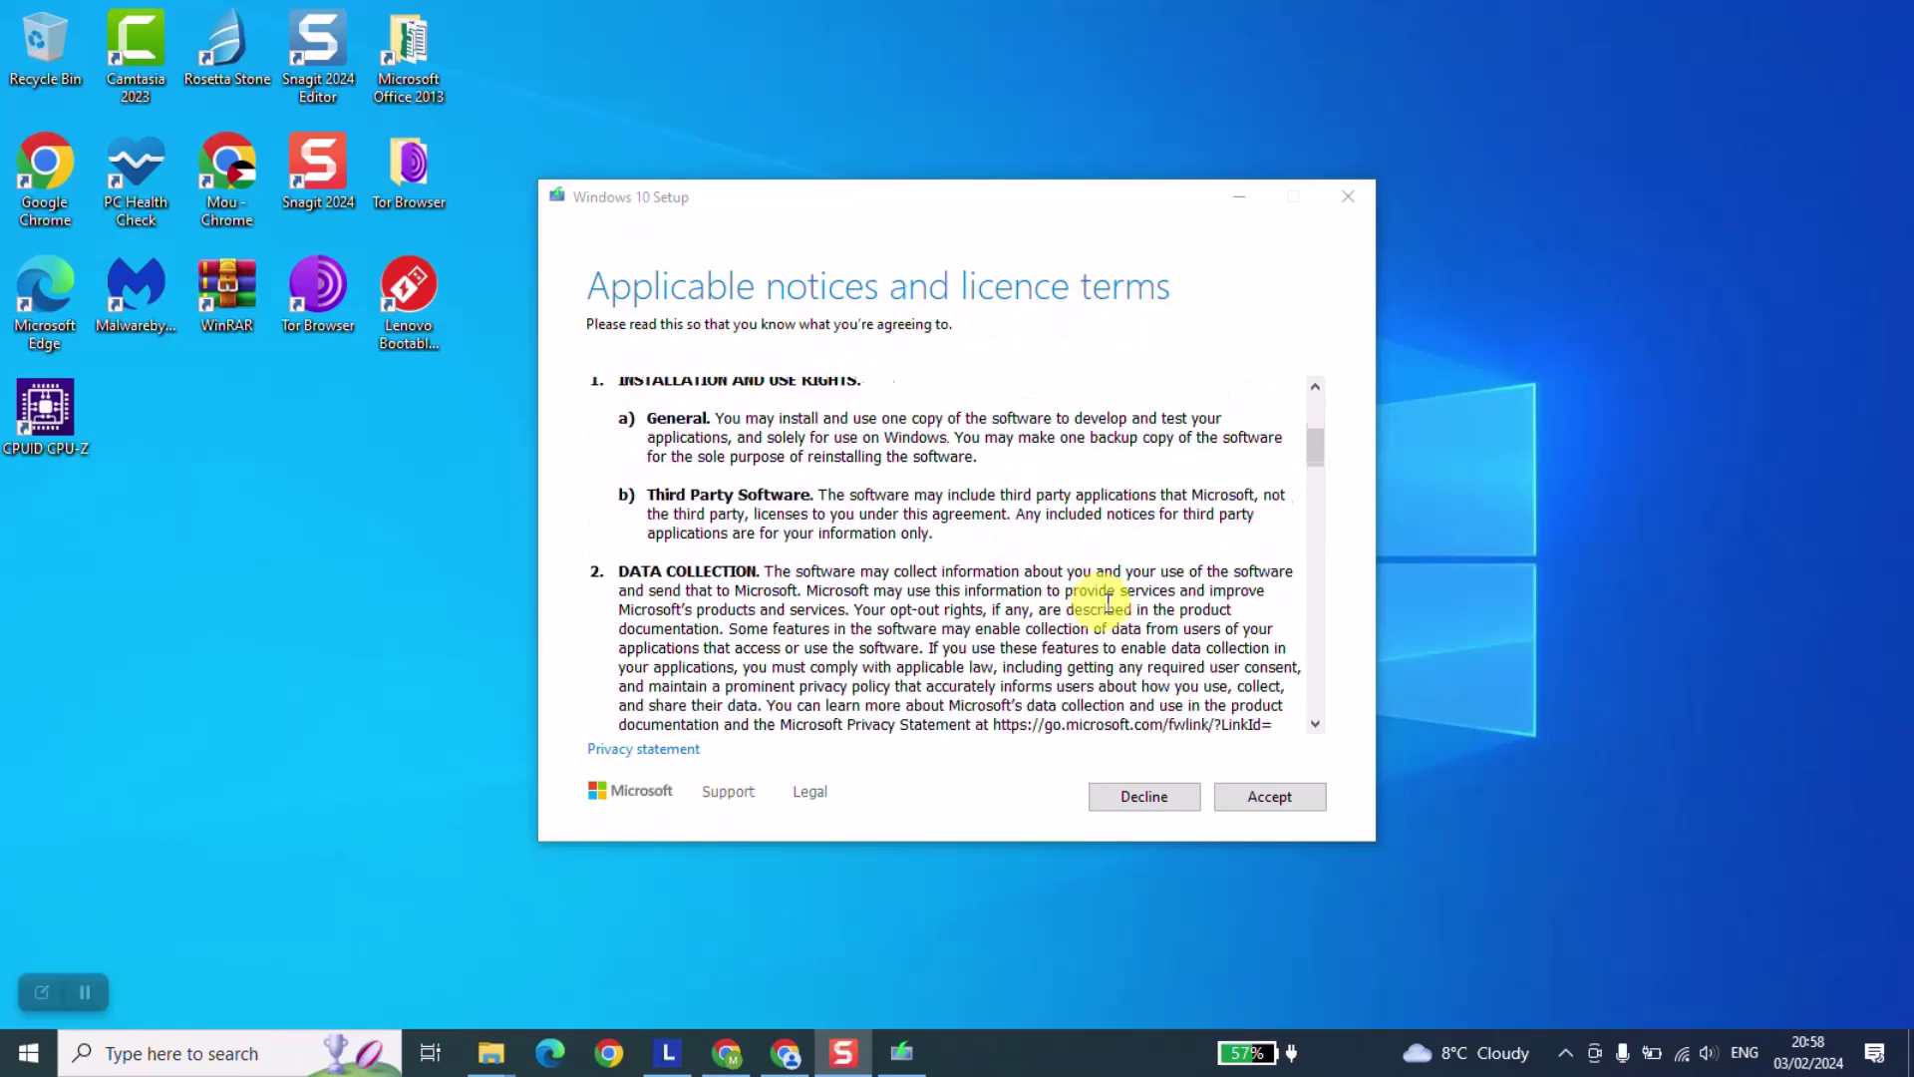
{"action": "scroll", "coordinate": [1159, 586], "scroll_direction": "down", "scroll_amount": 10}
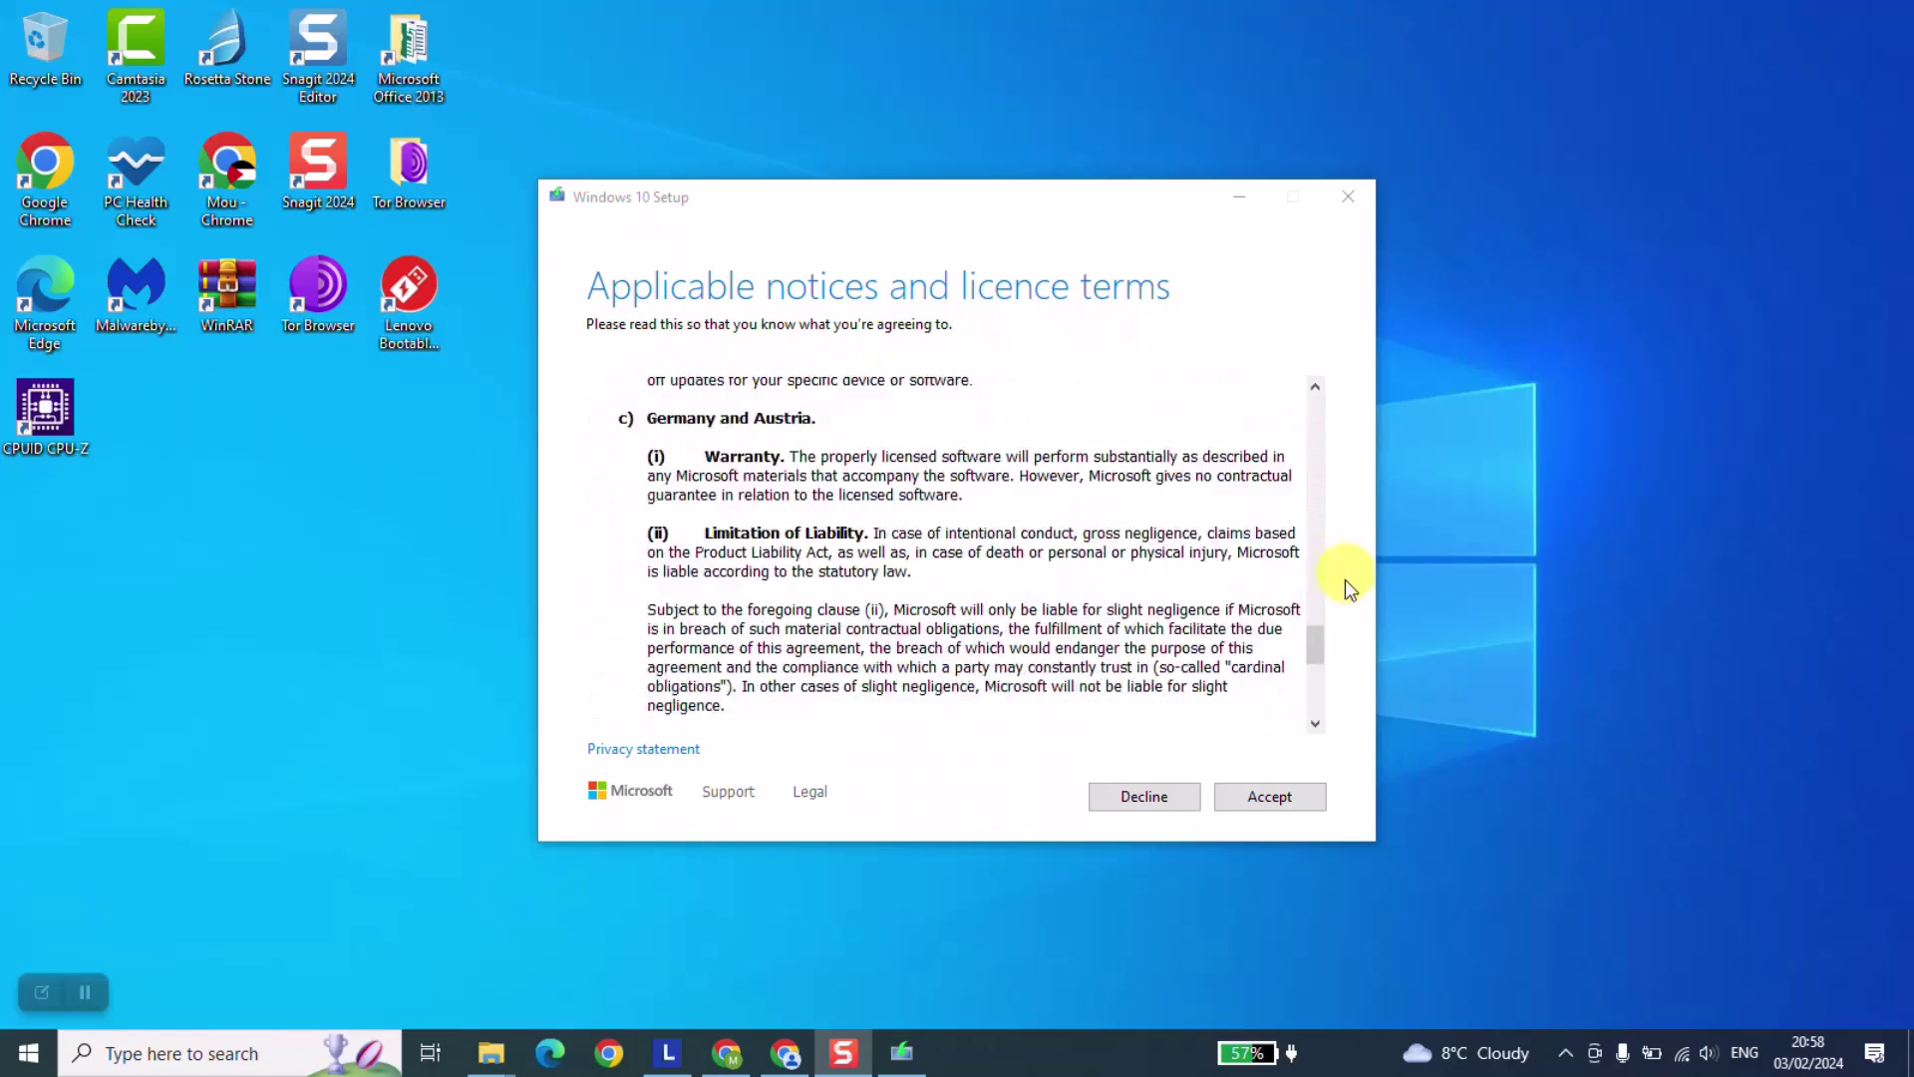
{"action": "left_click", "coordinate": [1254, 799]}
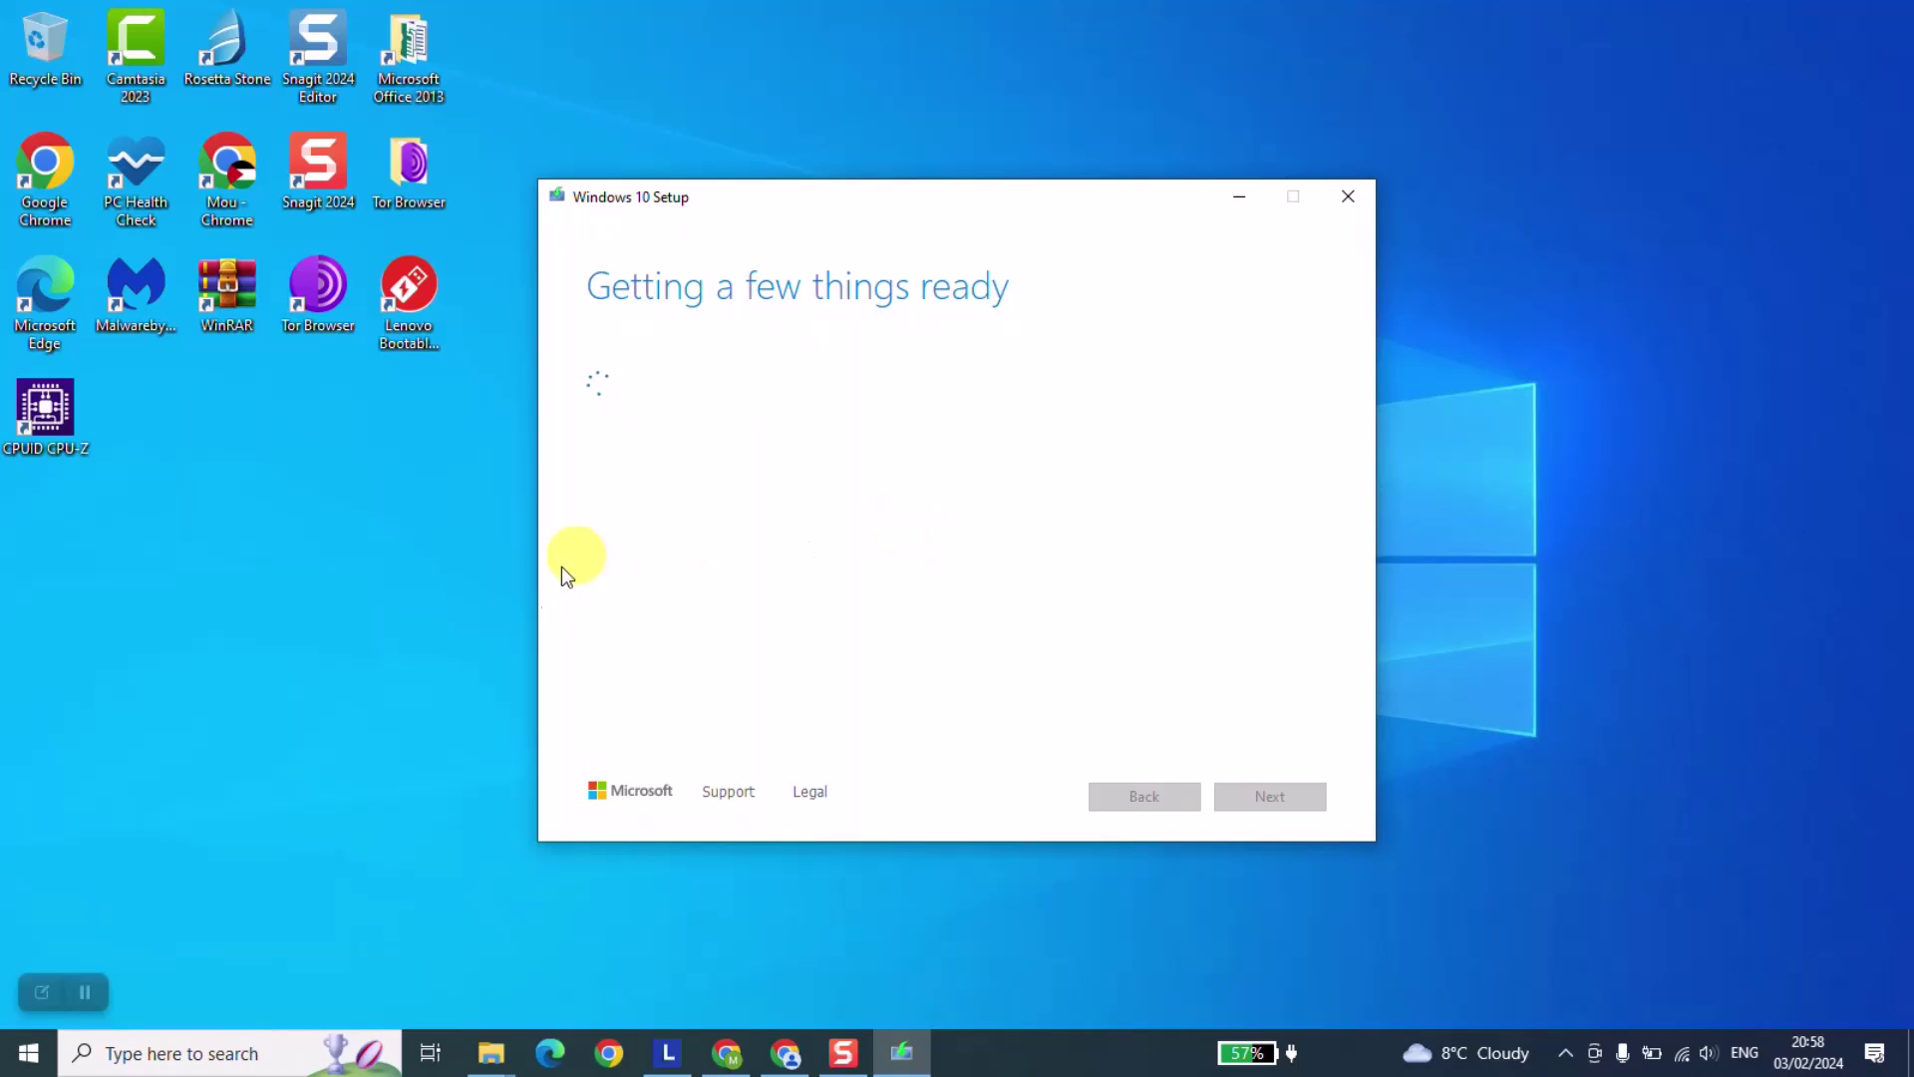
{"action": "left_click", "coordinate": [85, 989]}
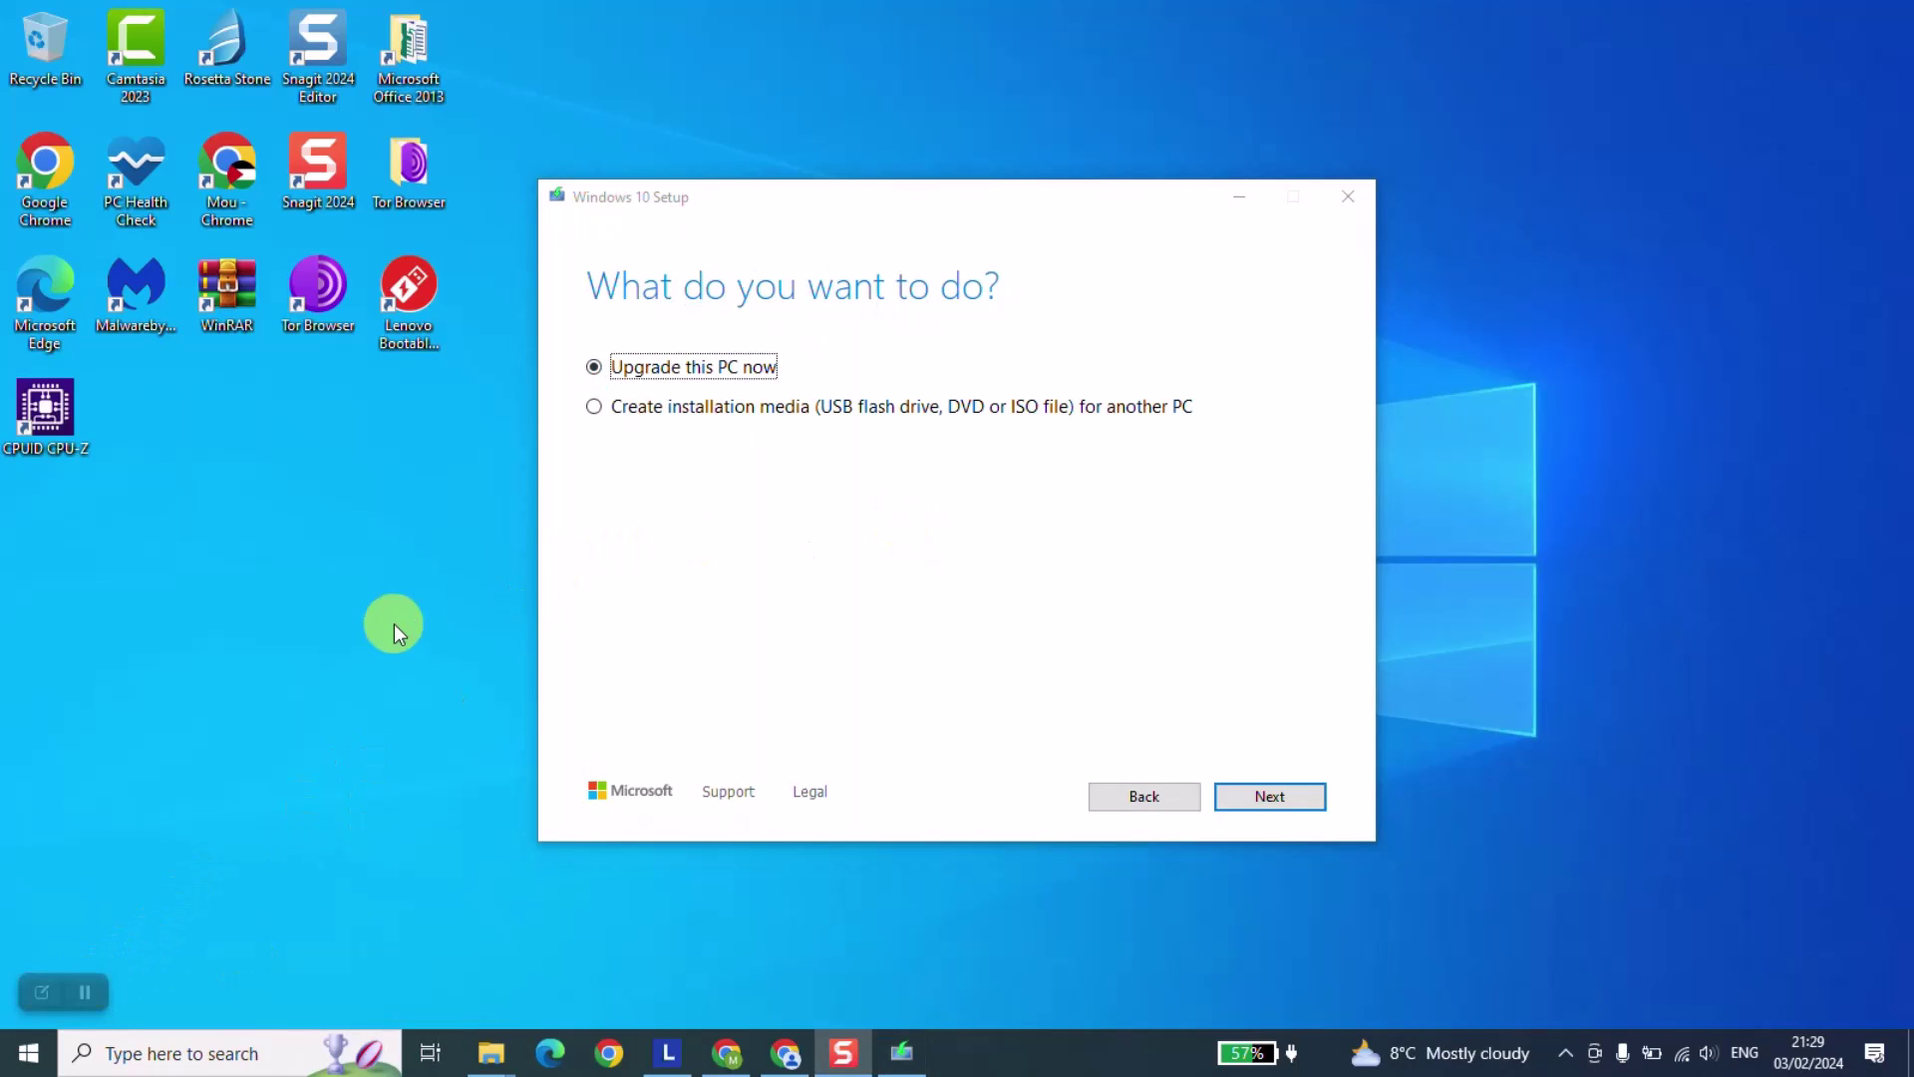
{"action": "left_click", "coordinate": [626, 415]}
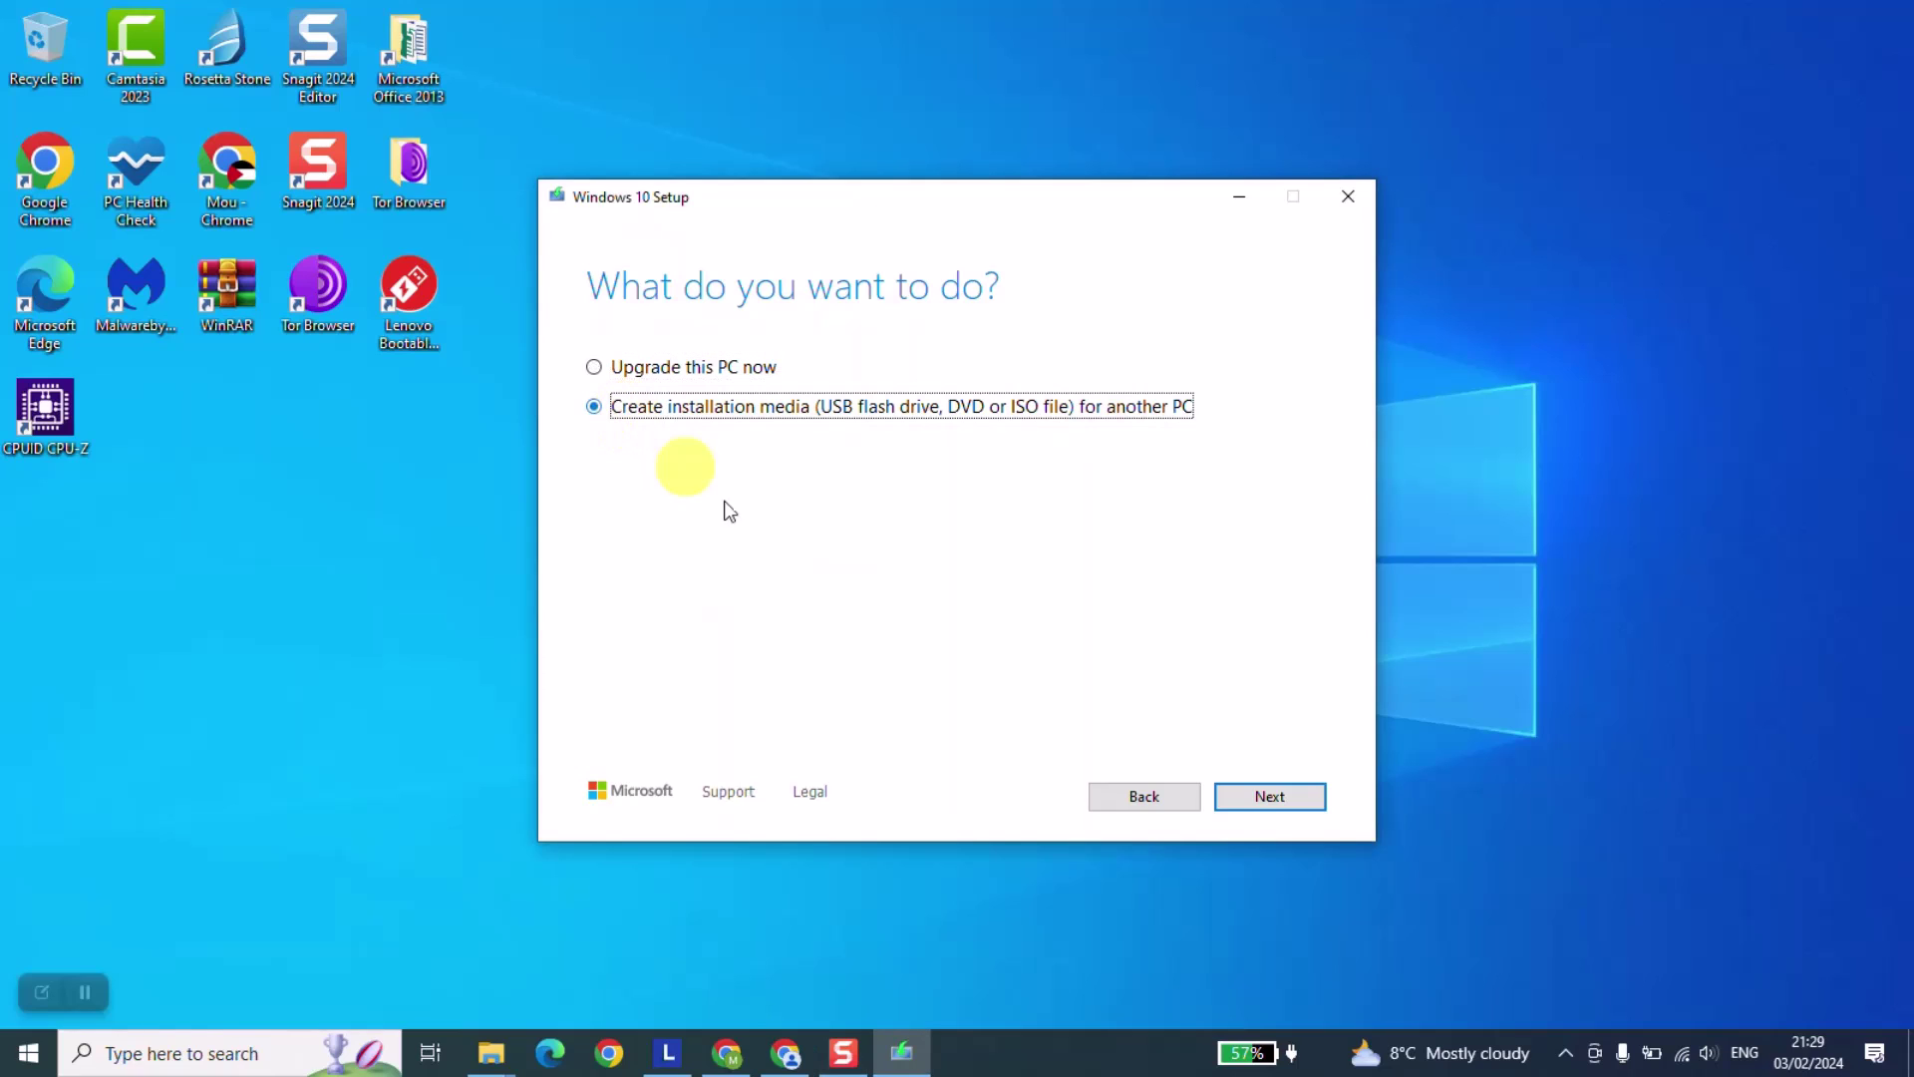
Untick the recommended options and keep English (United Kingdom), Windows 10, 64-bit (x64)
{"action": "left_click", "coordinate": [1262, 795]}
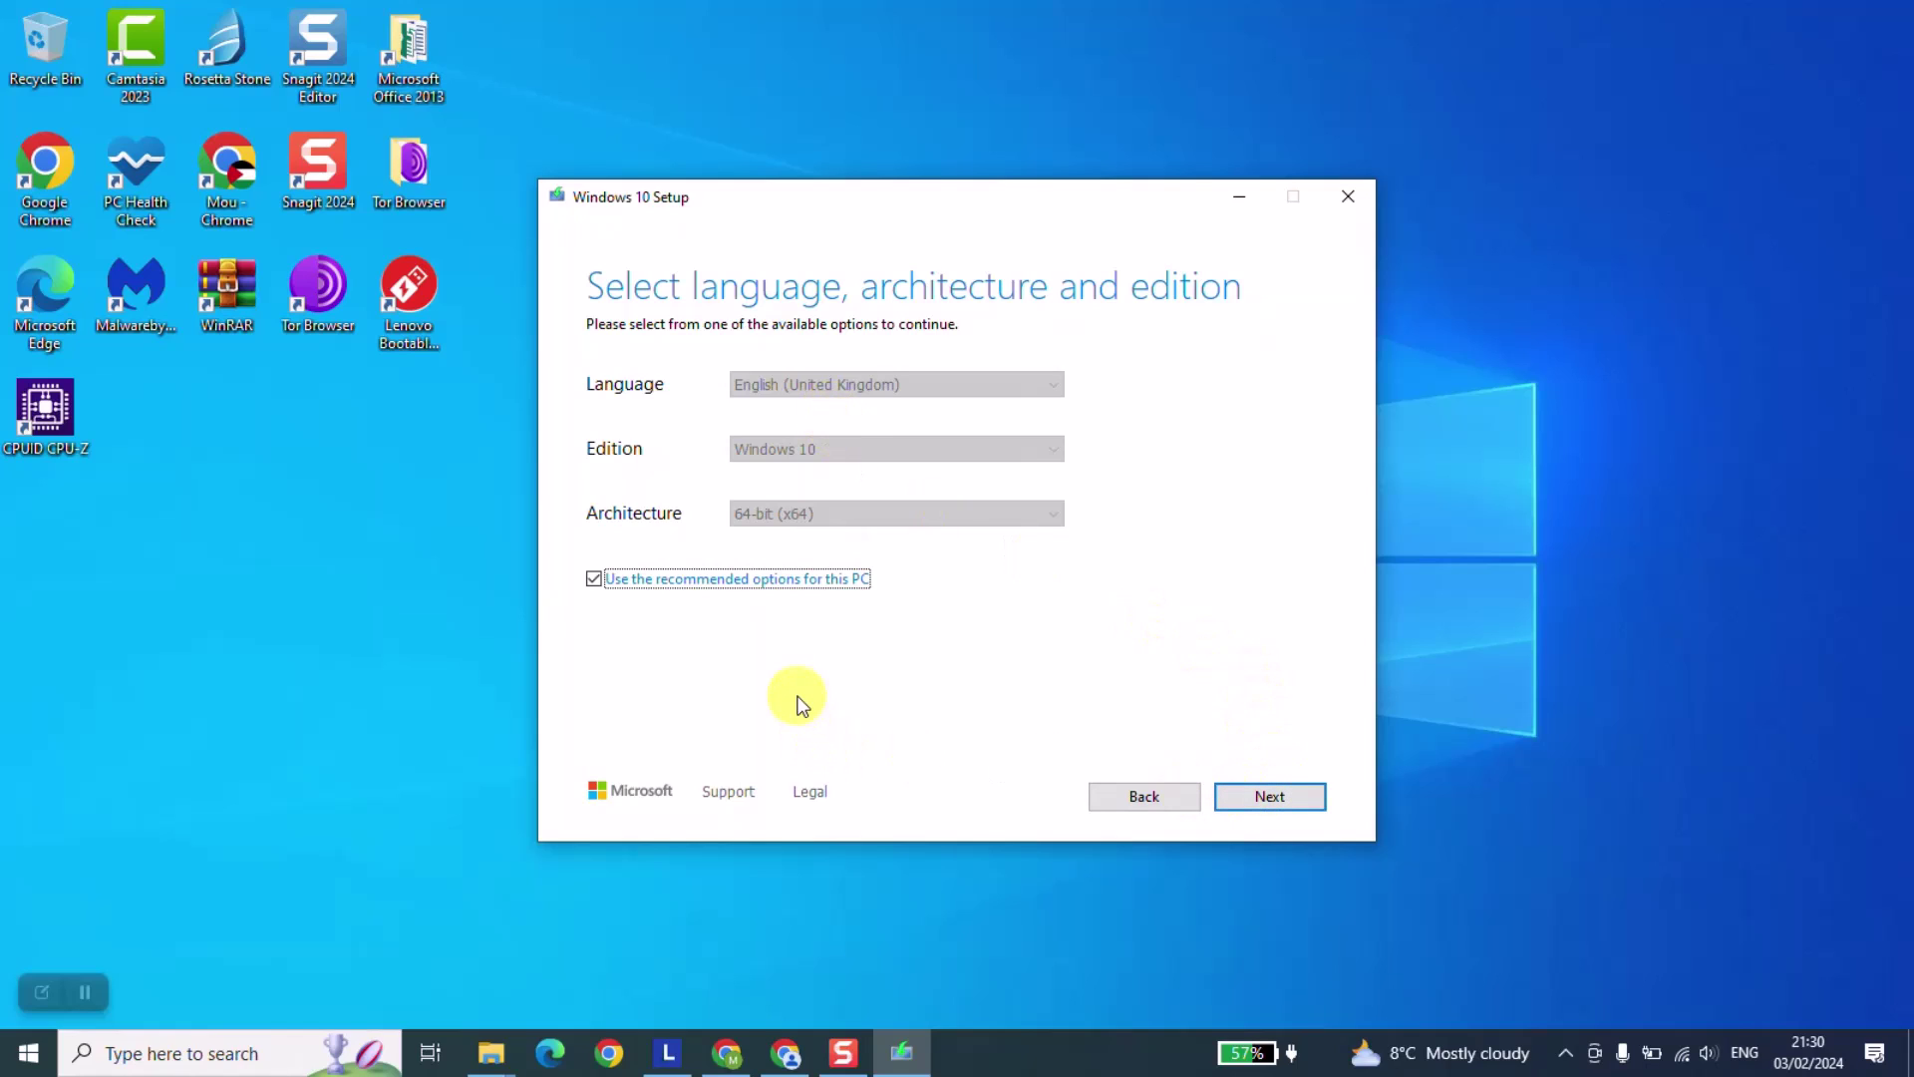
{"action": "left_click", "coordinate": [653, 582]}
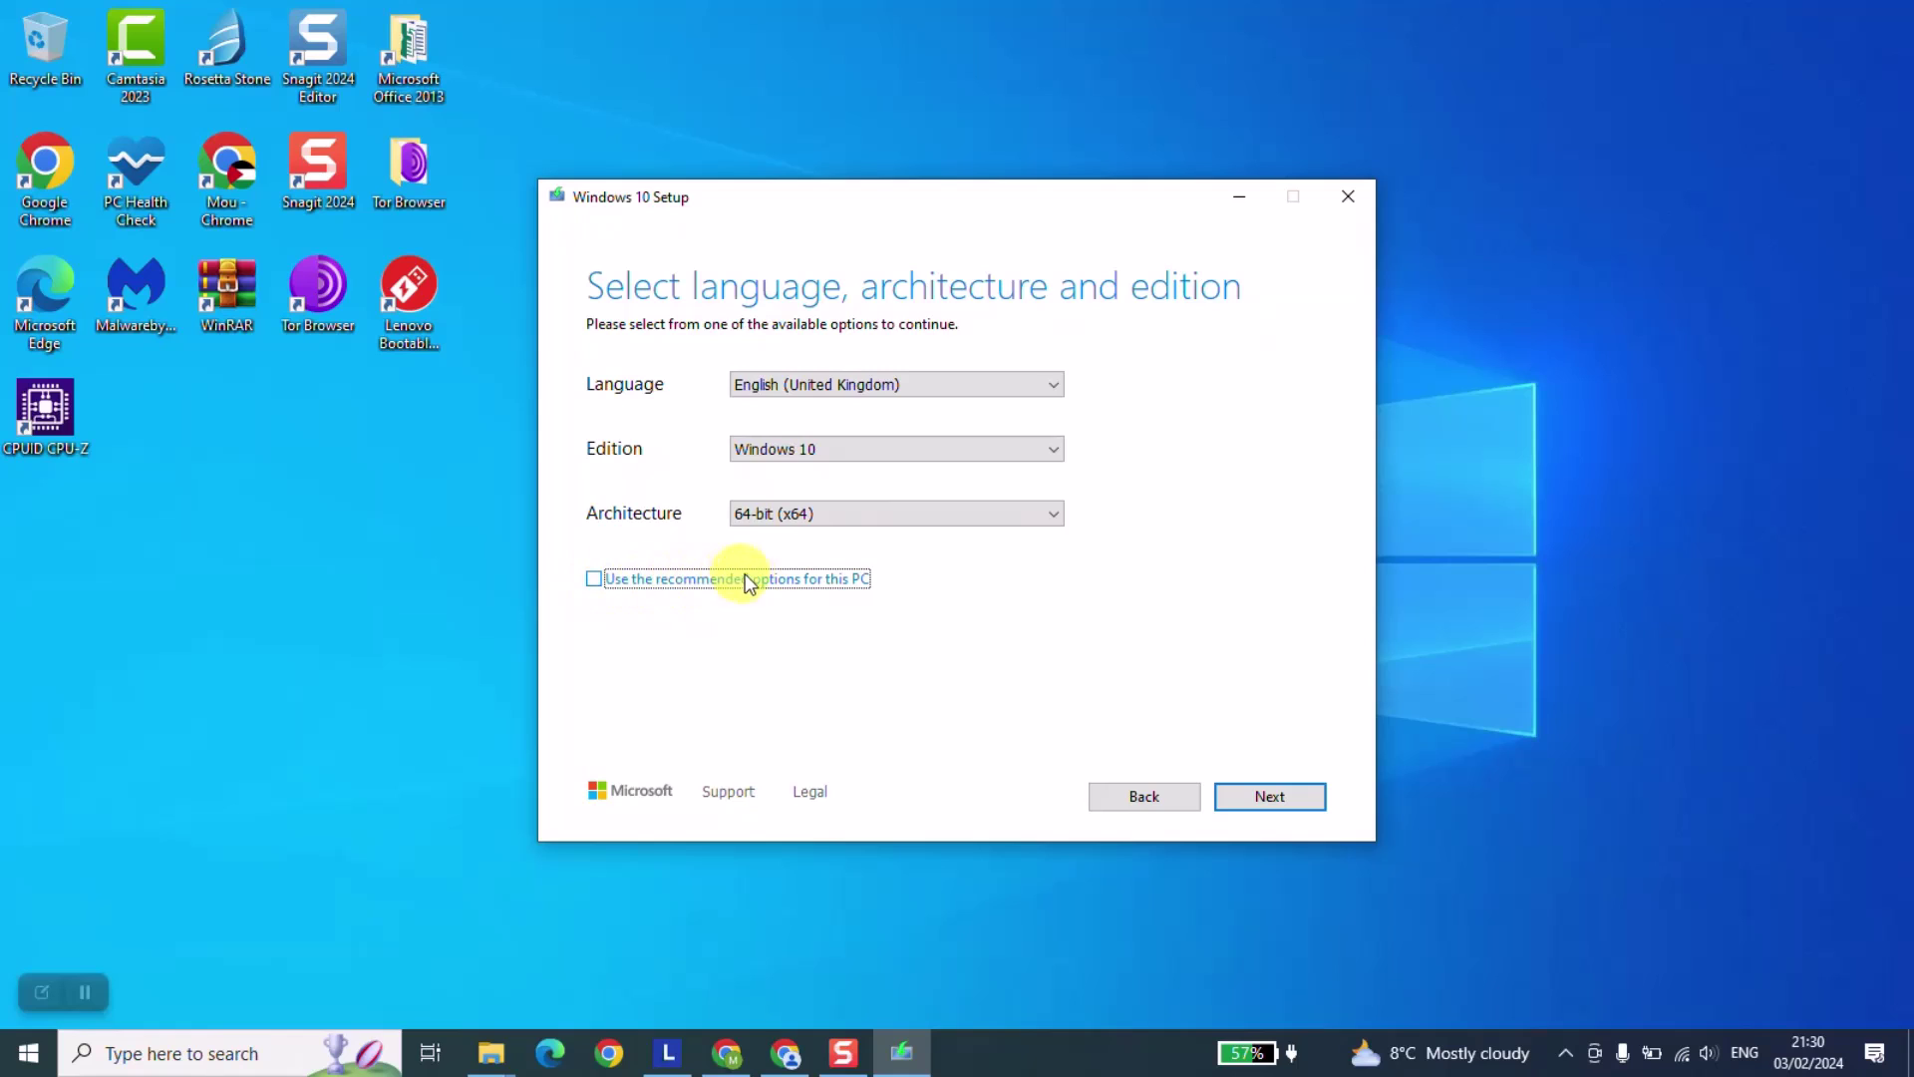
{"action": "left_click", "coordinate": [858, 381]}
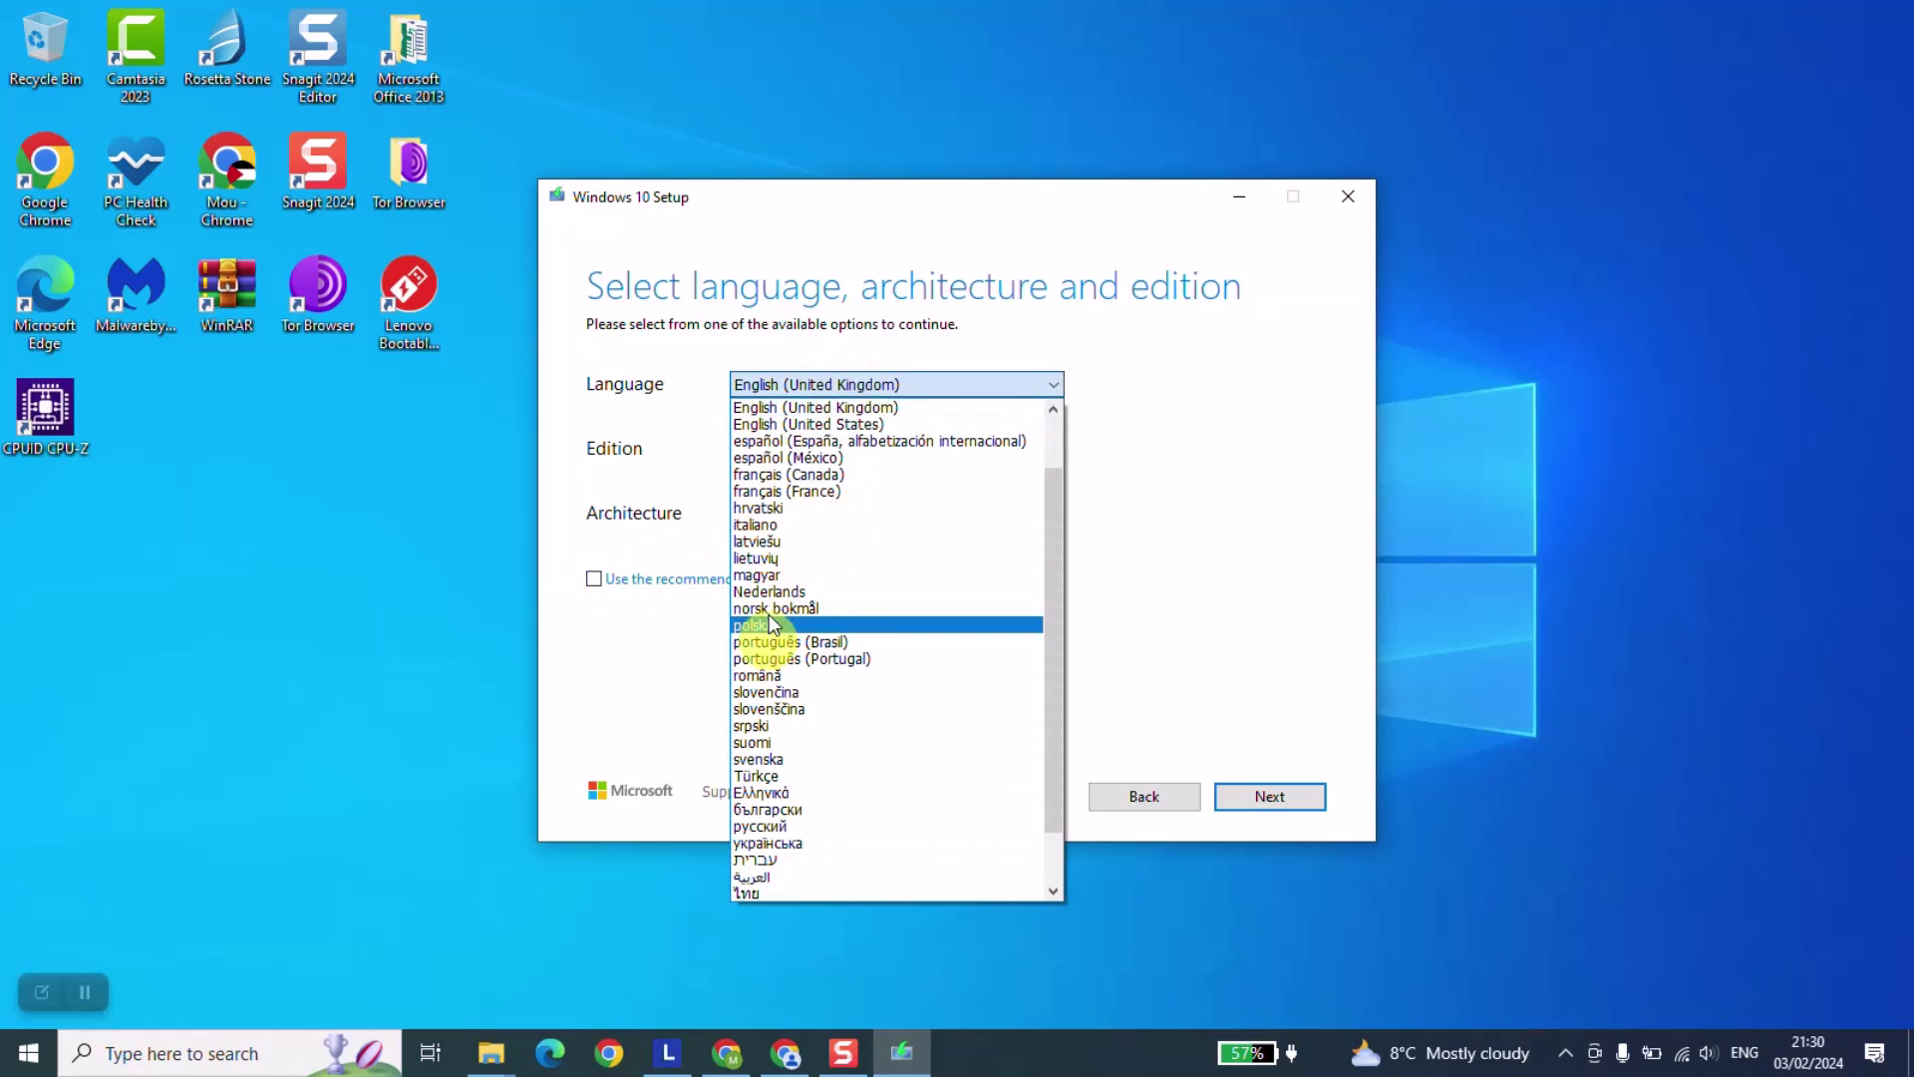
{"action": "left_click", "coordinate": [1129, 539]}
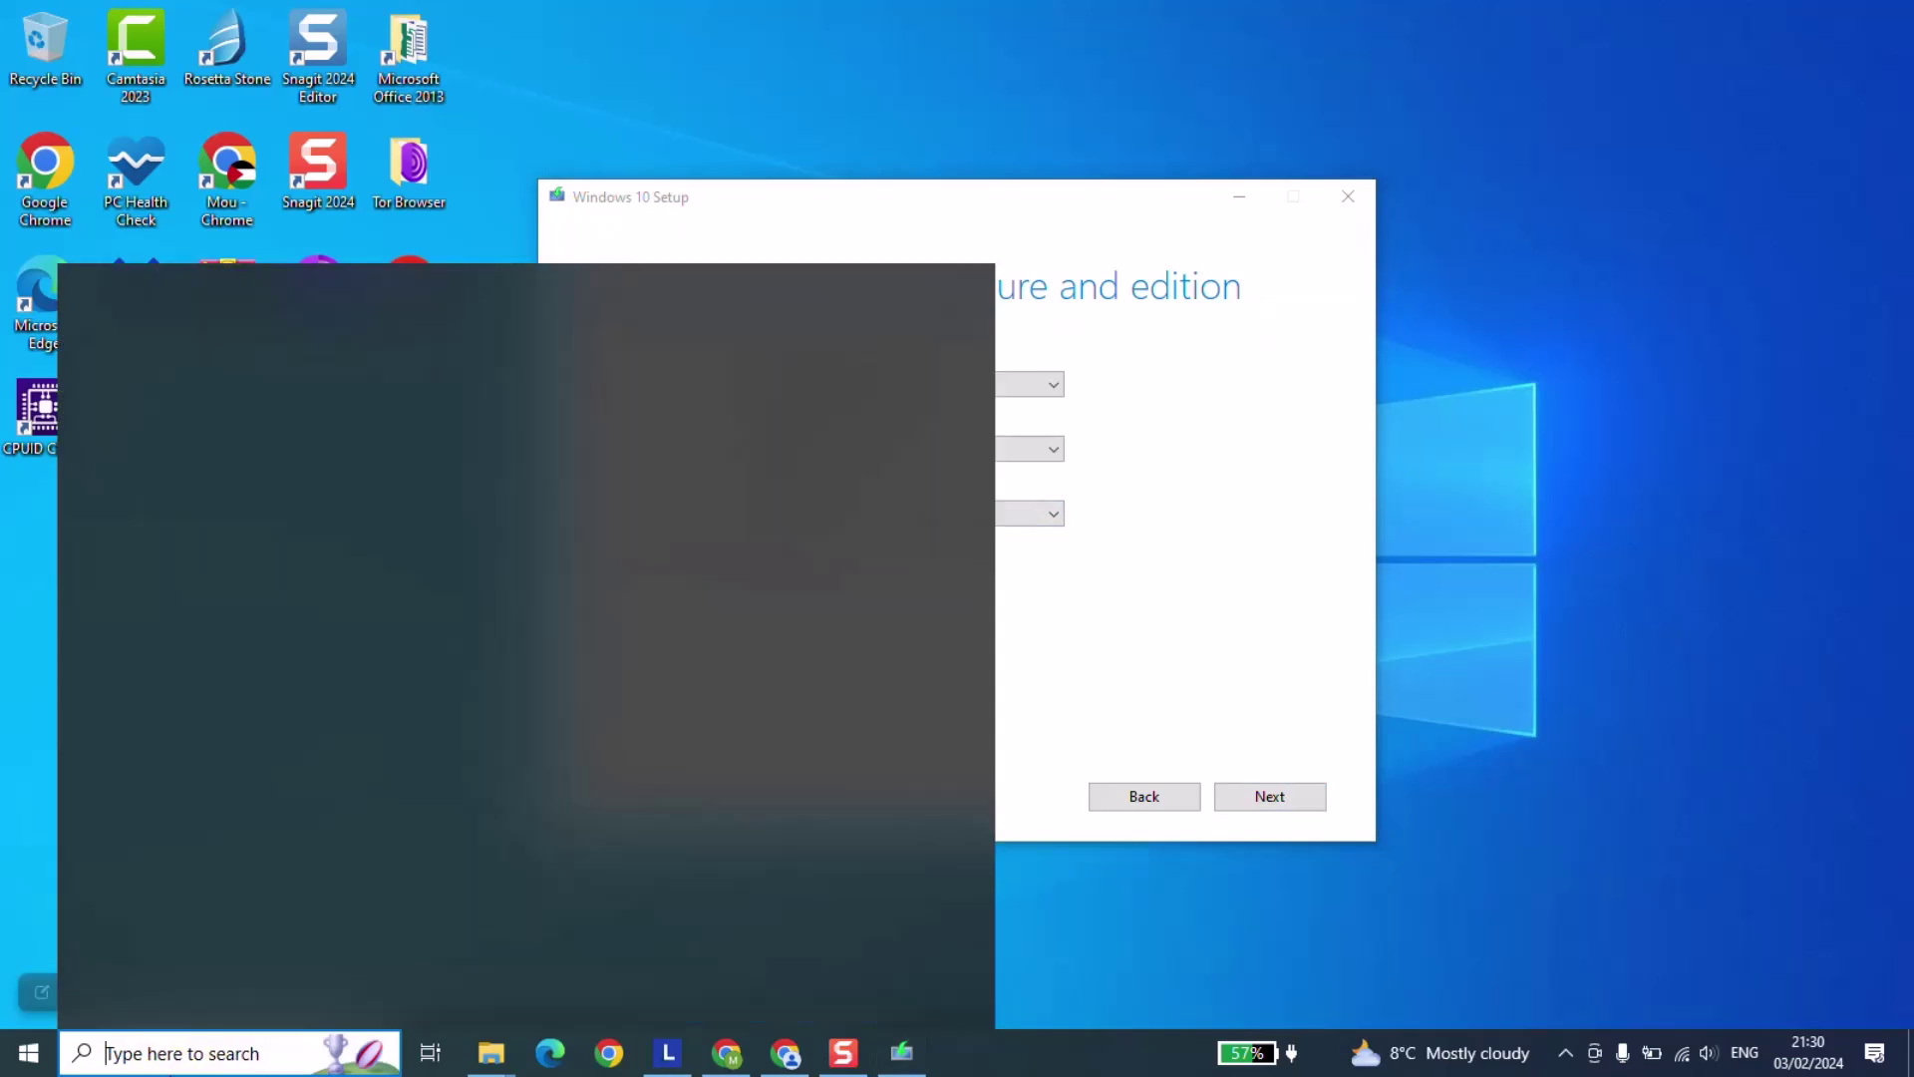
Launch dxdiag from the taskbar search to view Windows 10 Pro 64-bit and DirectX 12 details
{"action": "type", "text": "dxa"}
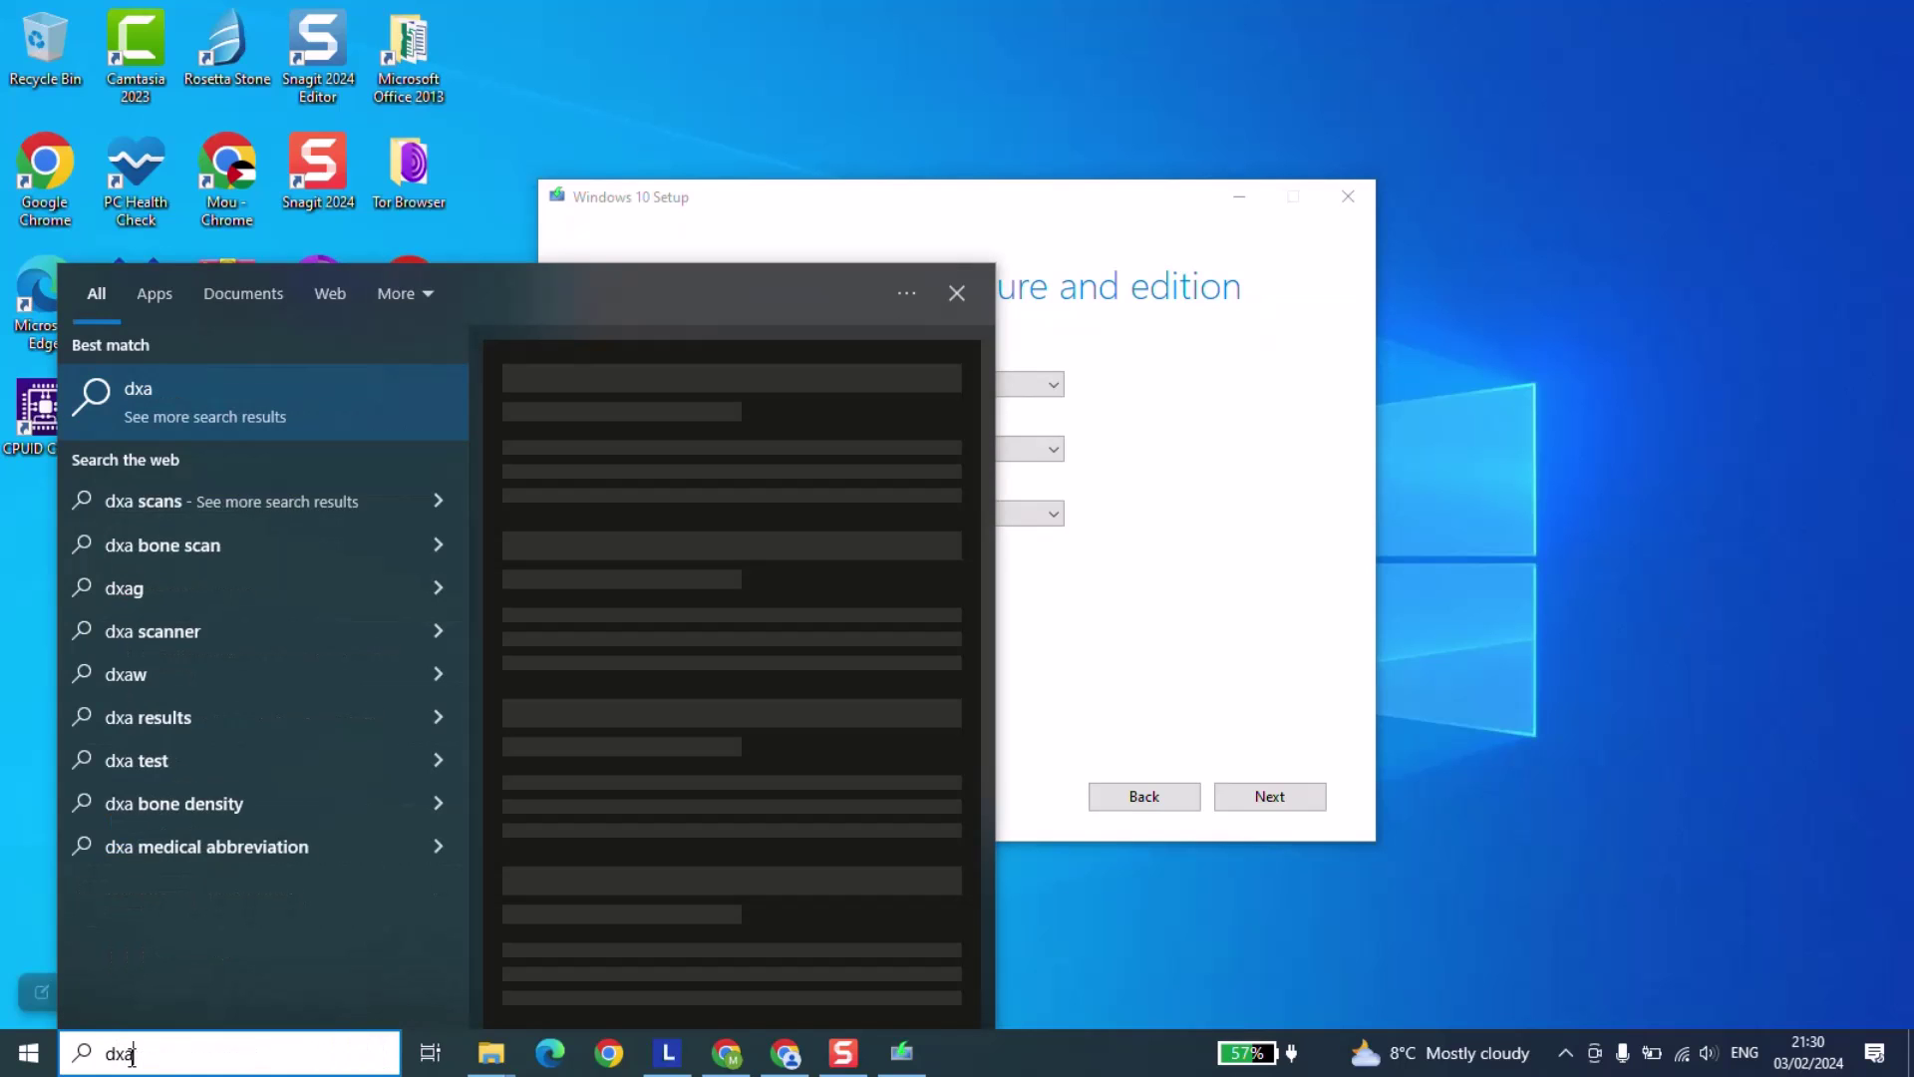
{"action": "key", "text": "BackSpace"}
{"action": "type", "text": "diag"}
{"action": "key", "text": "BackSpace"}
{"action": "type", "text": "diag"}
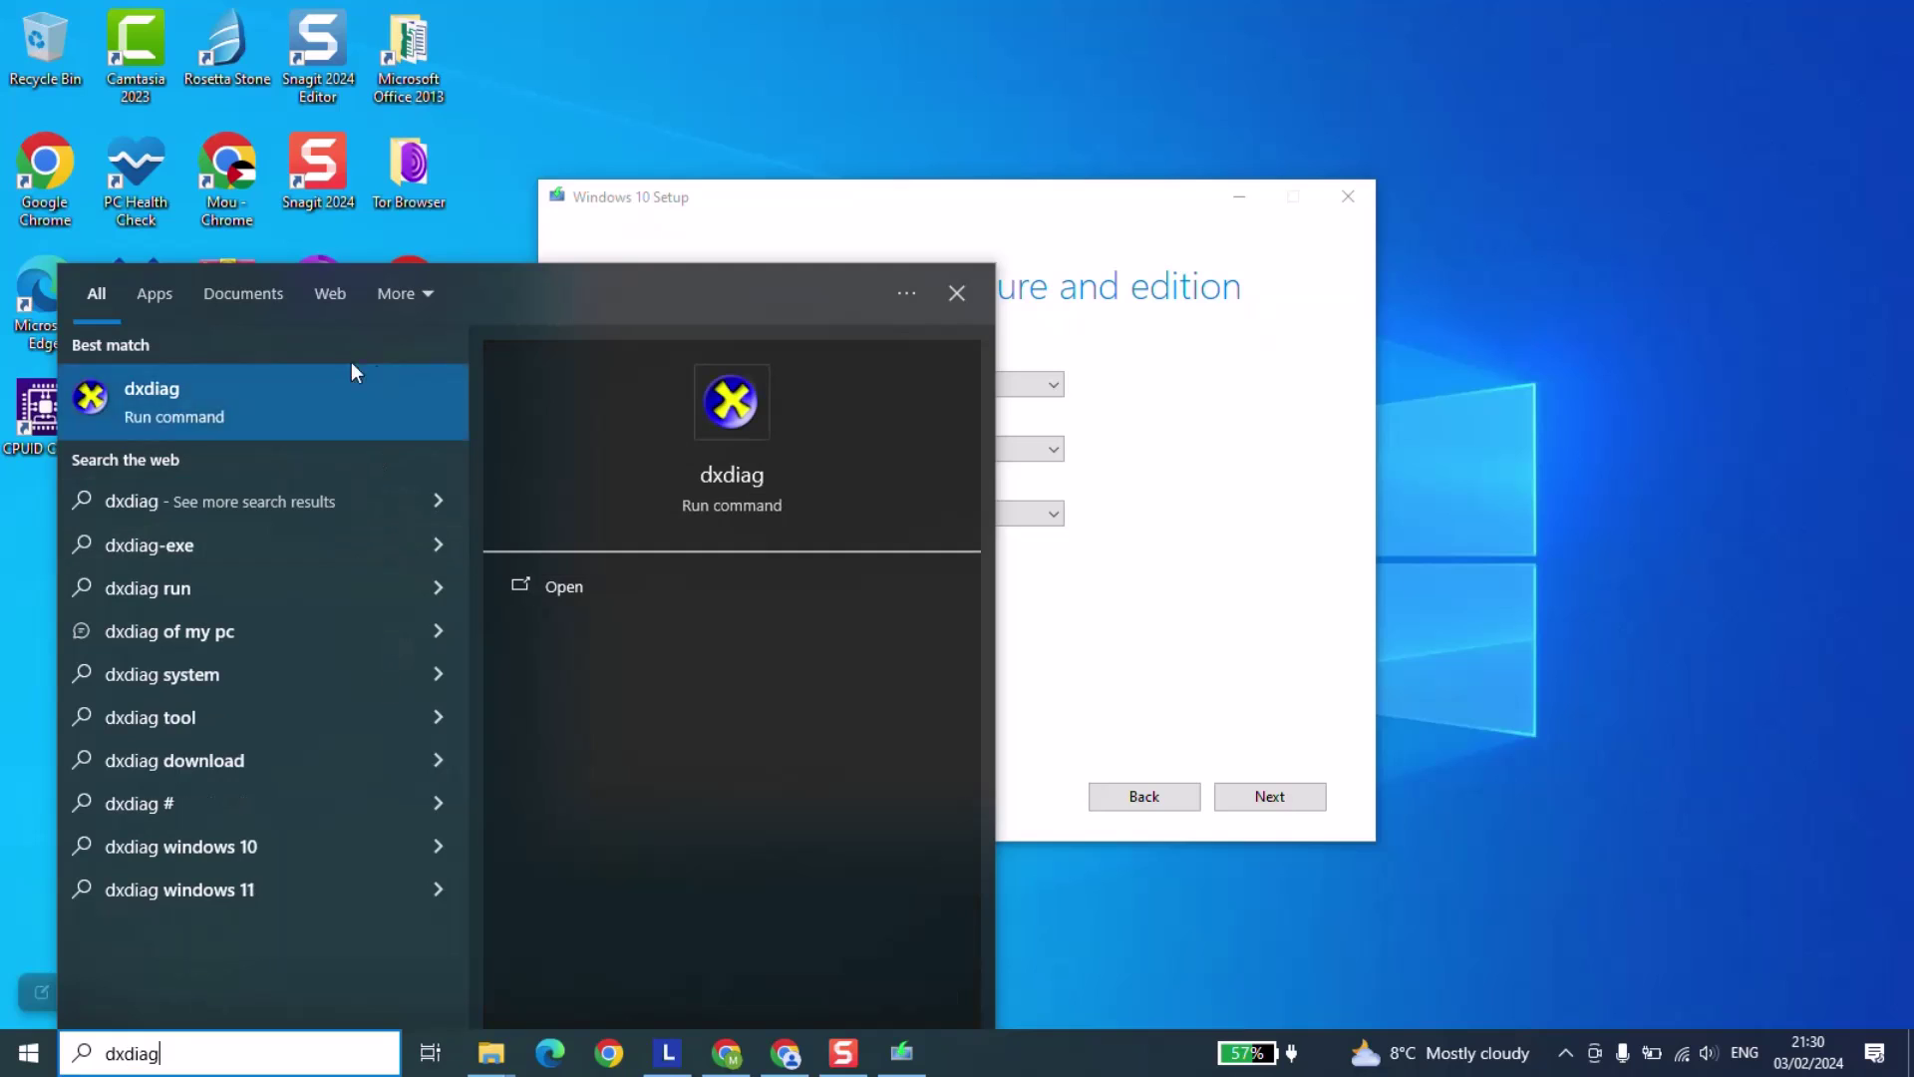
{"action": "left_click", "coordinate": [285, 398]}
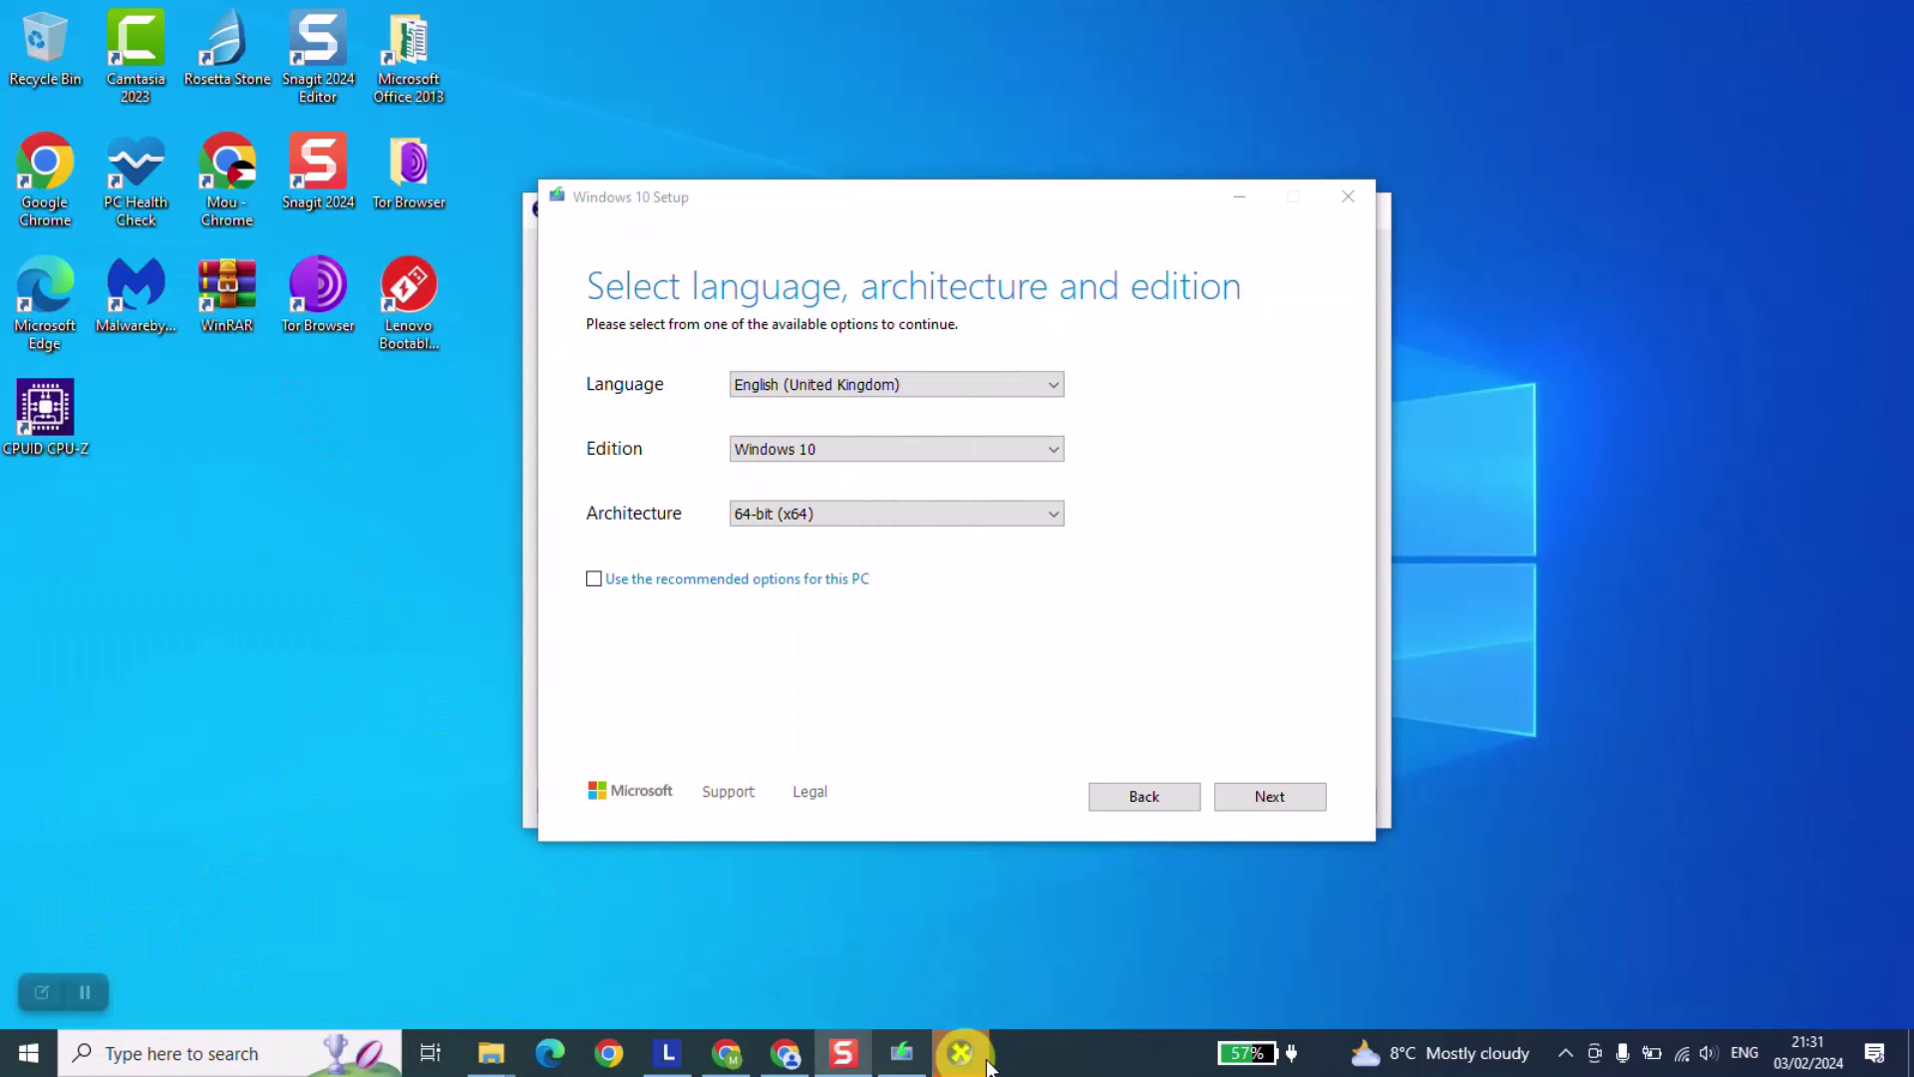
{"action": "left_click", "coordinate": [955, 1054]}
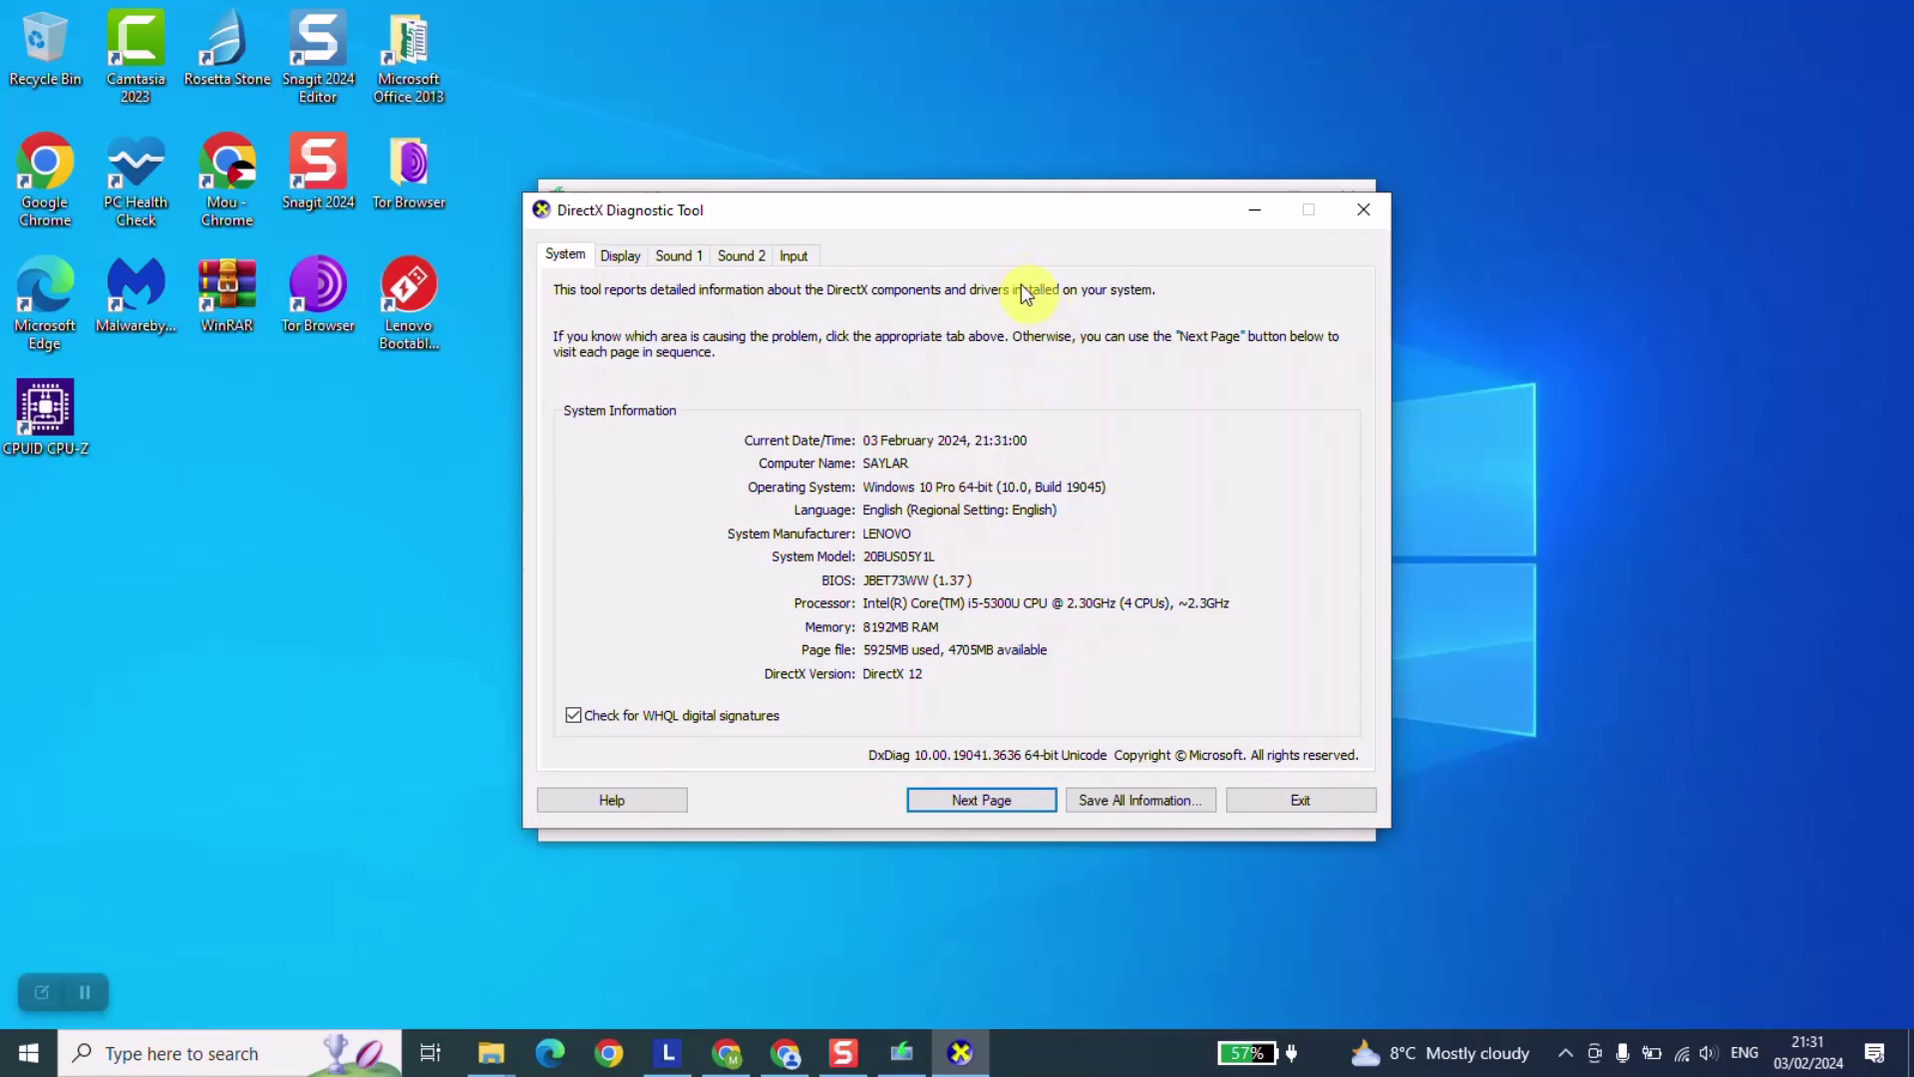
Shift the DirectX Diagnostic Tool window aside, then exit it
{"action": "left_click_drag", "start_coordinate": [998, 225], "coordinate": [1086, 611]}
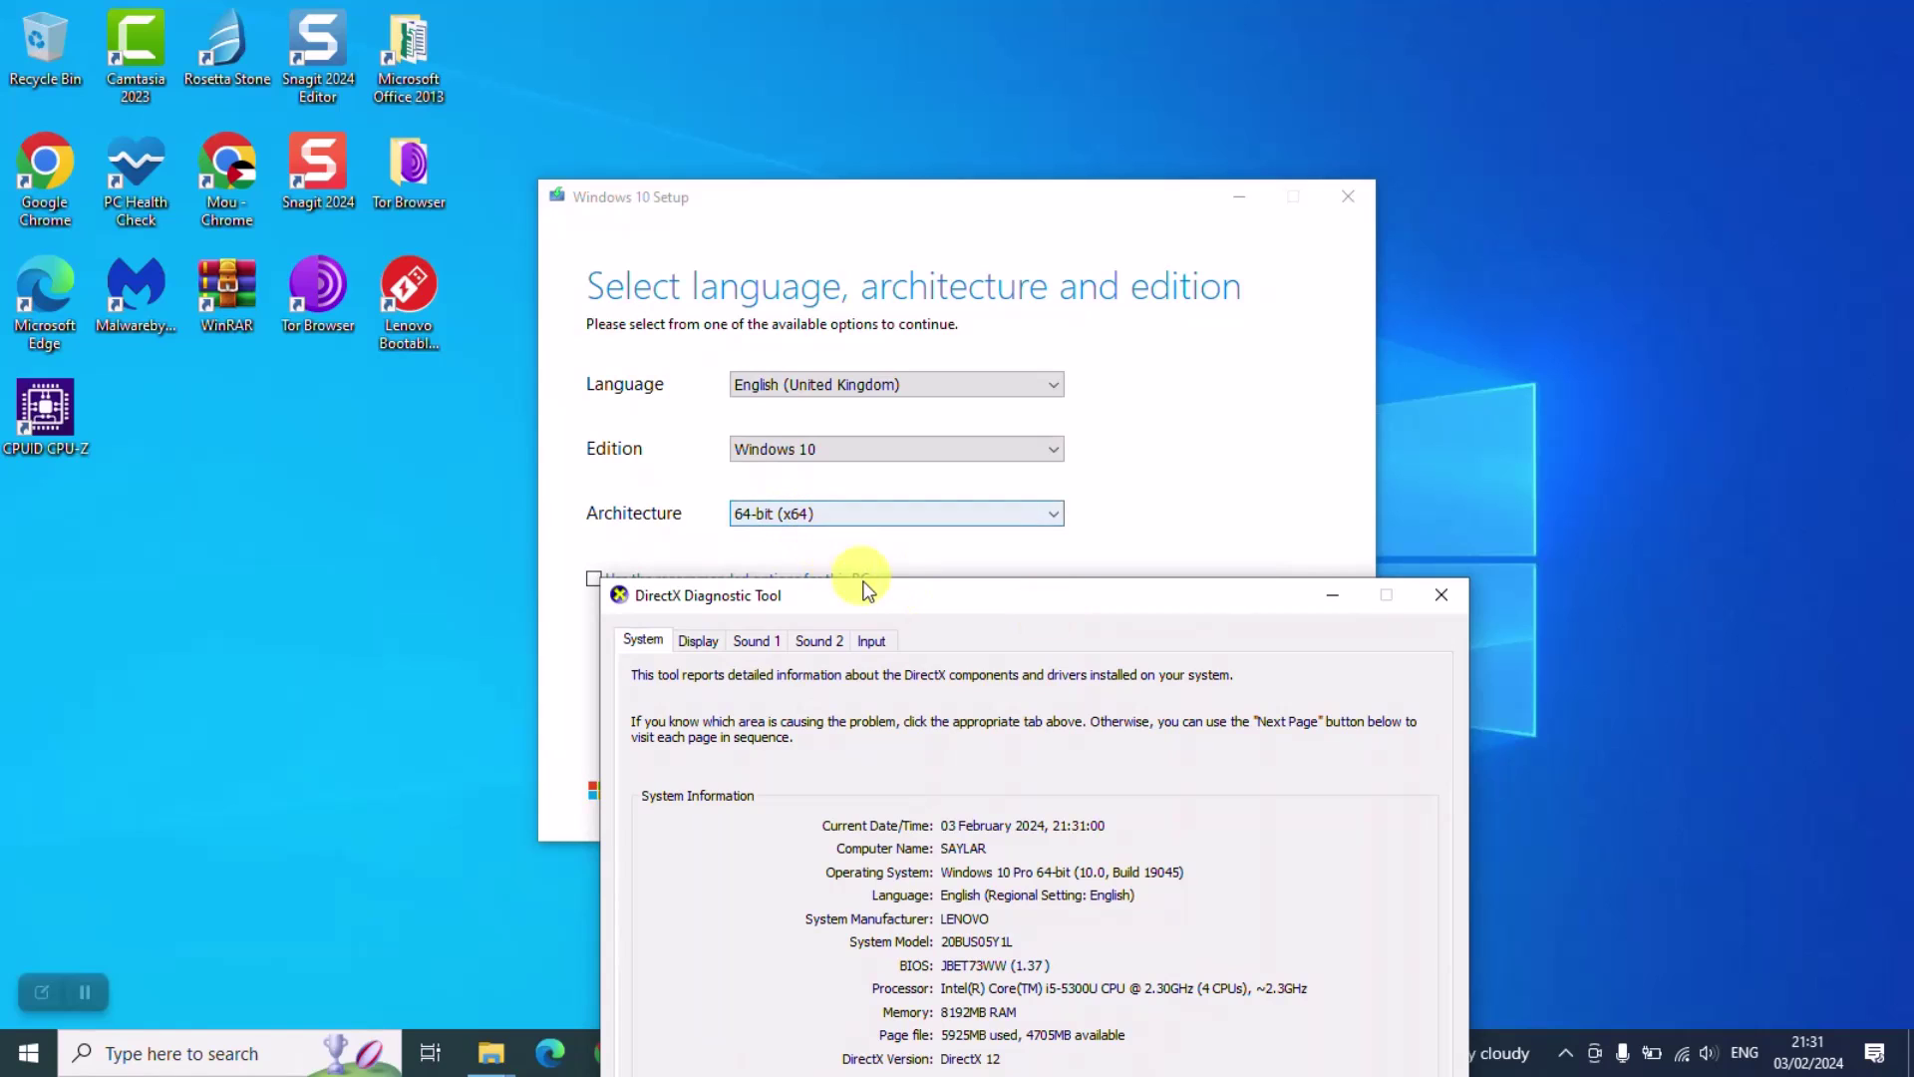
{"action": "left_click_drag", "start_coordinate": [865, 610], "coordinate": [1153, 331]}
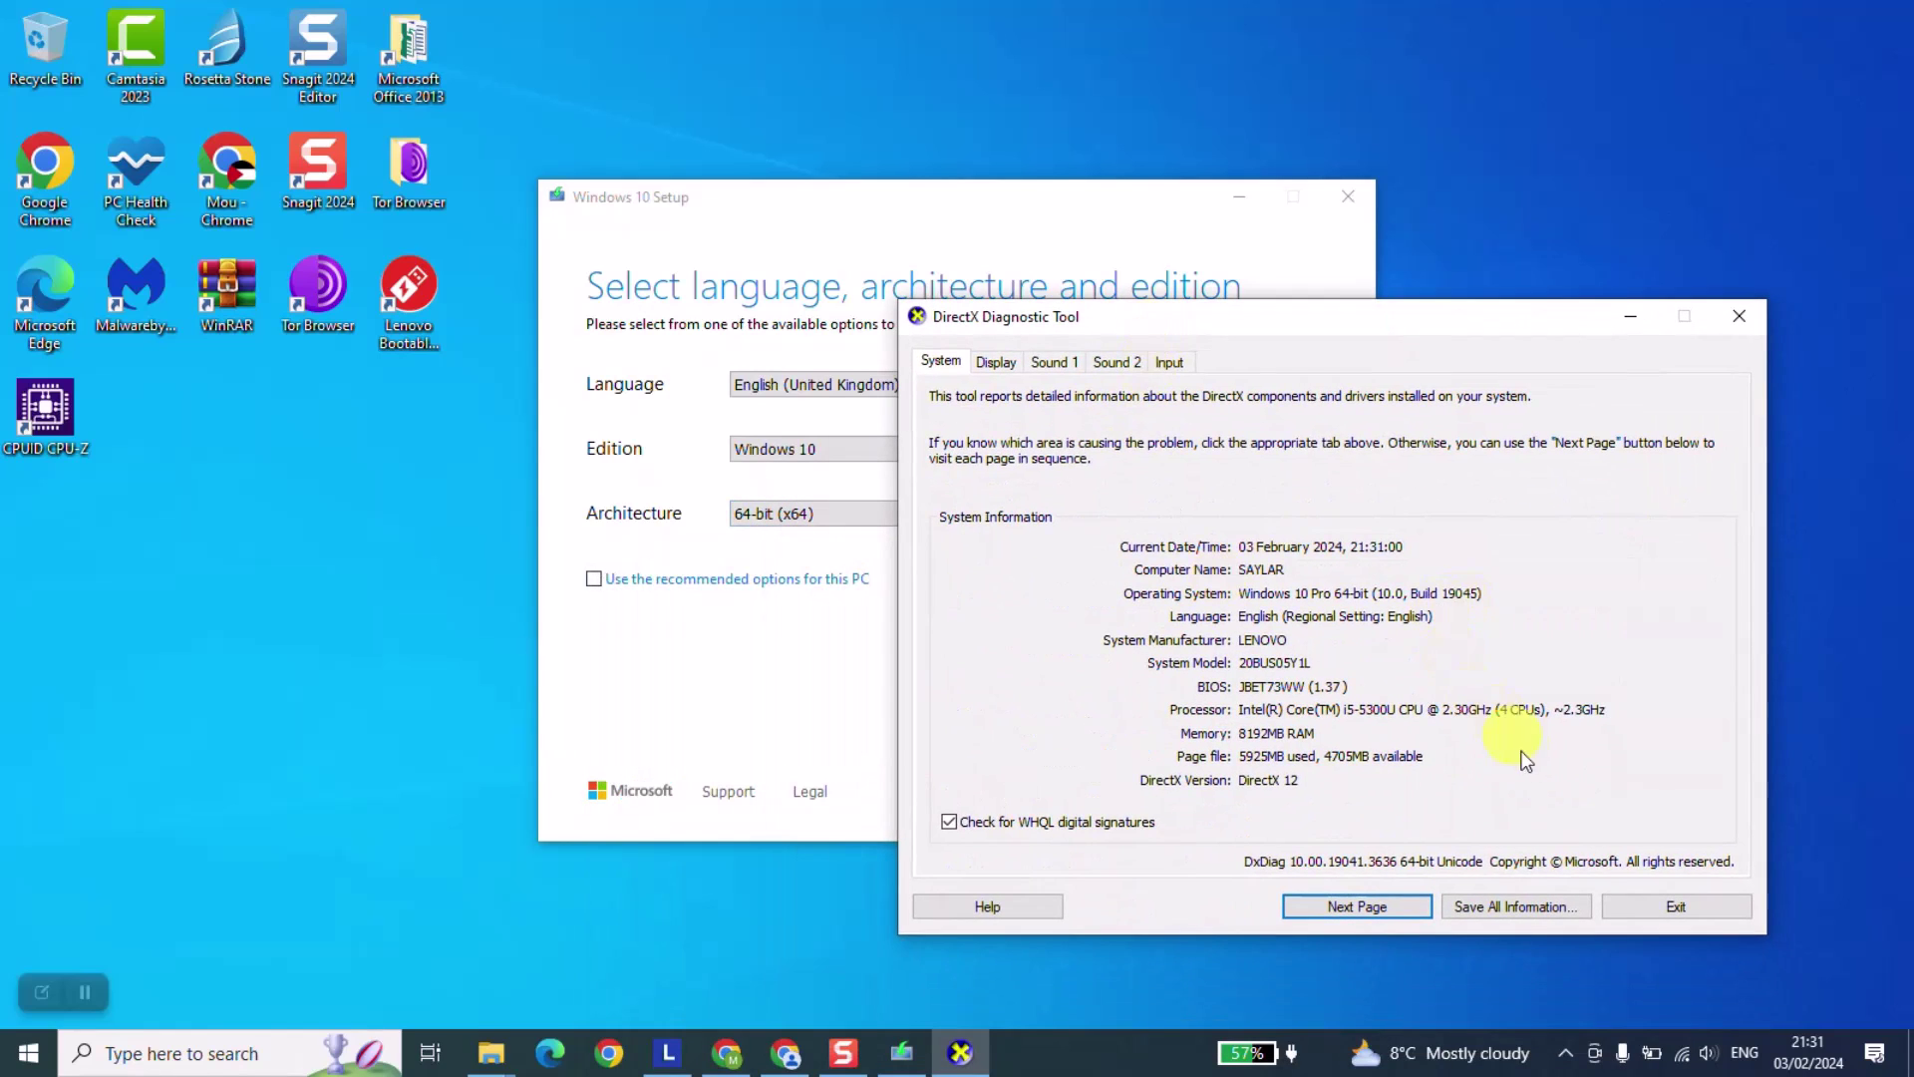
{"action": "left_click", "coordinate": [1661, 903]}
Try the Both architecture option, then set the architecture back to 64-bit (x64)
{"action": "left_click", "coordinate": [1040, 519]}
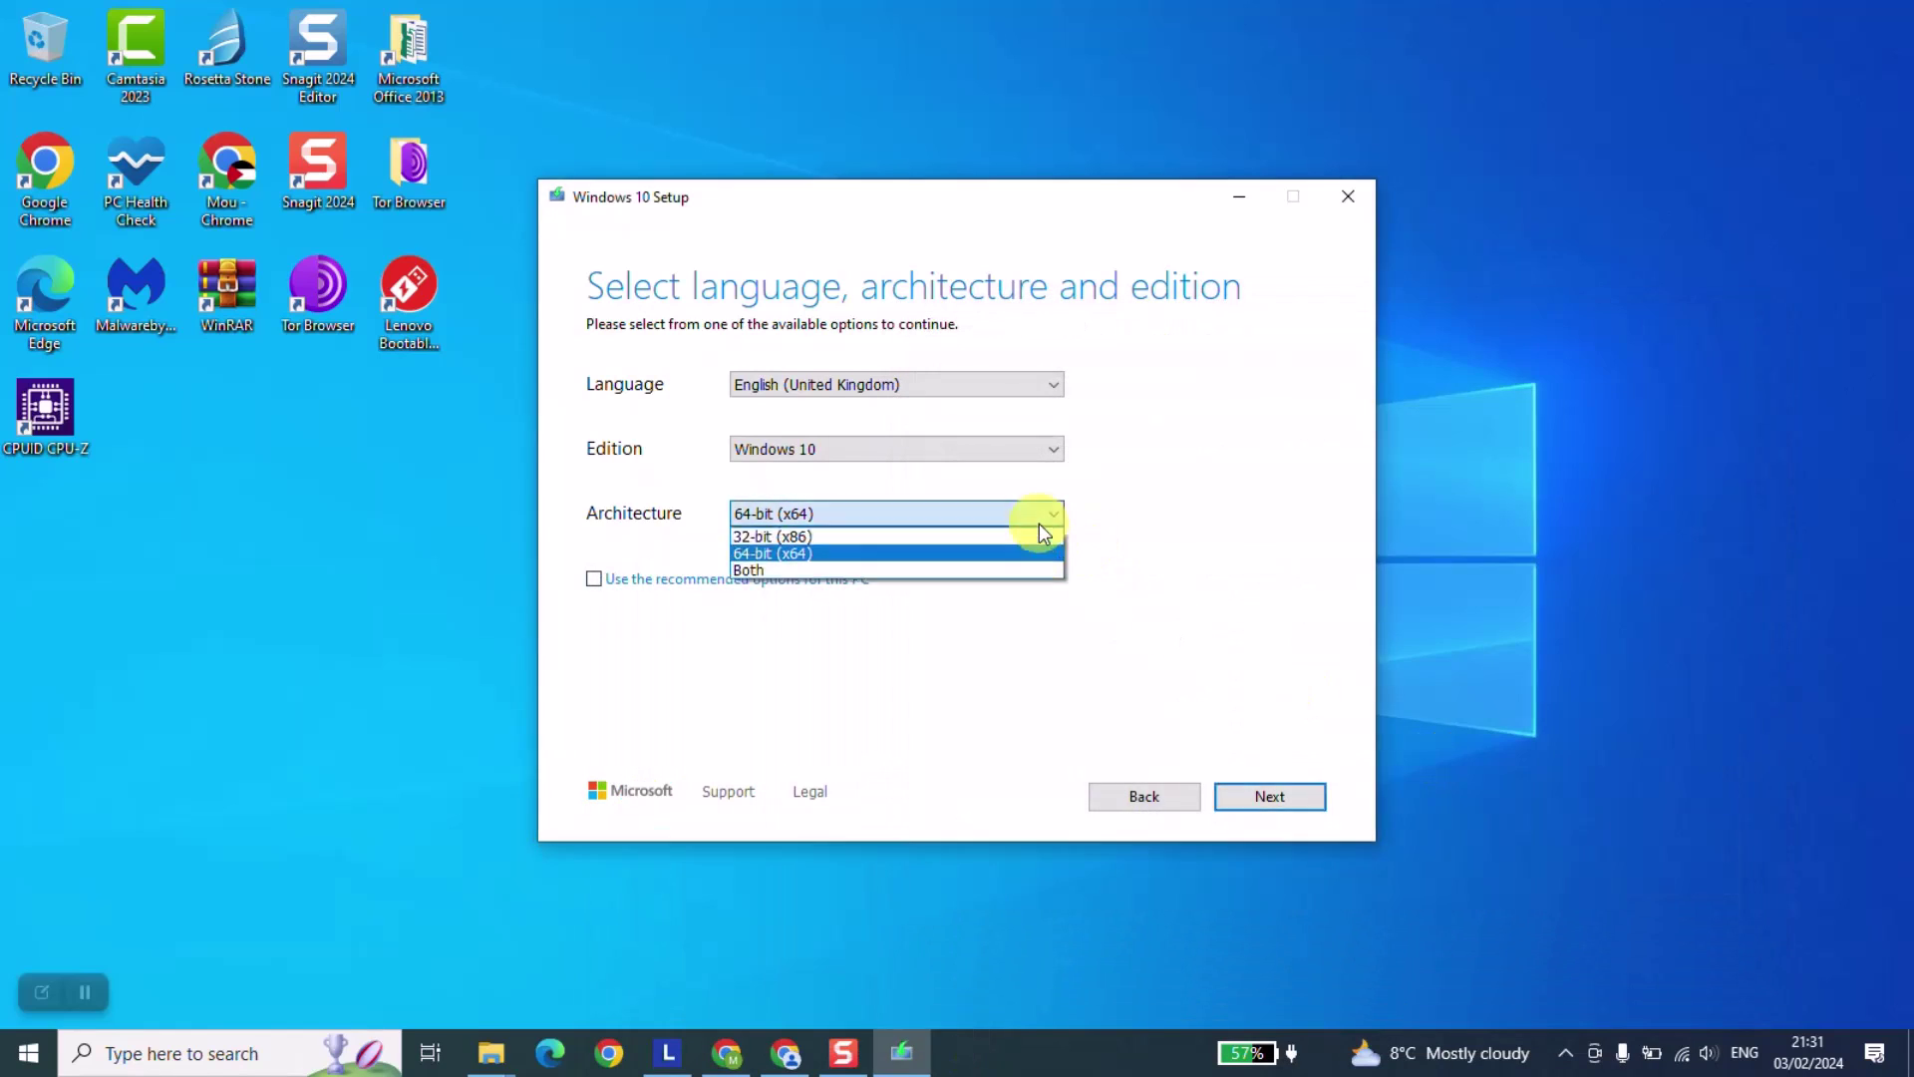
{"action": "left_click", "coordinate": [800, 555]}
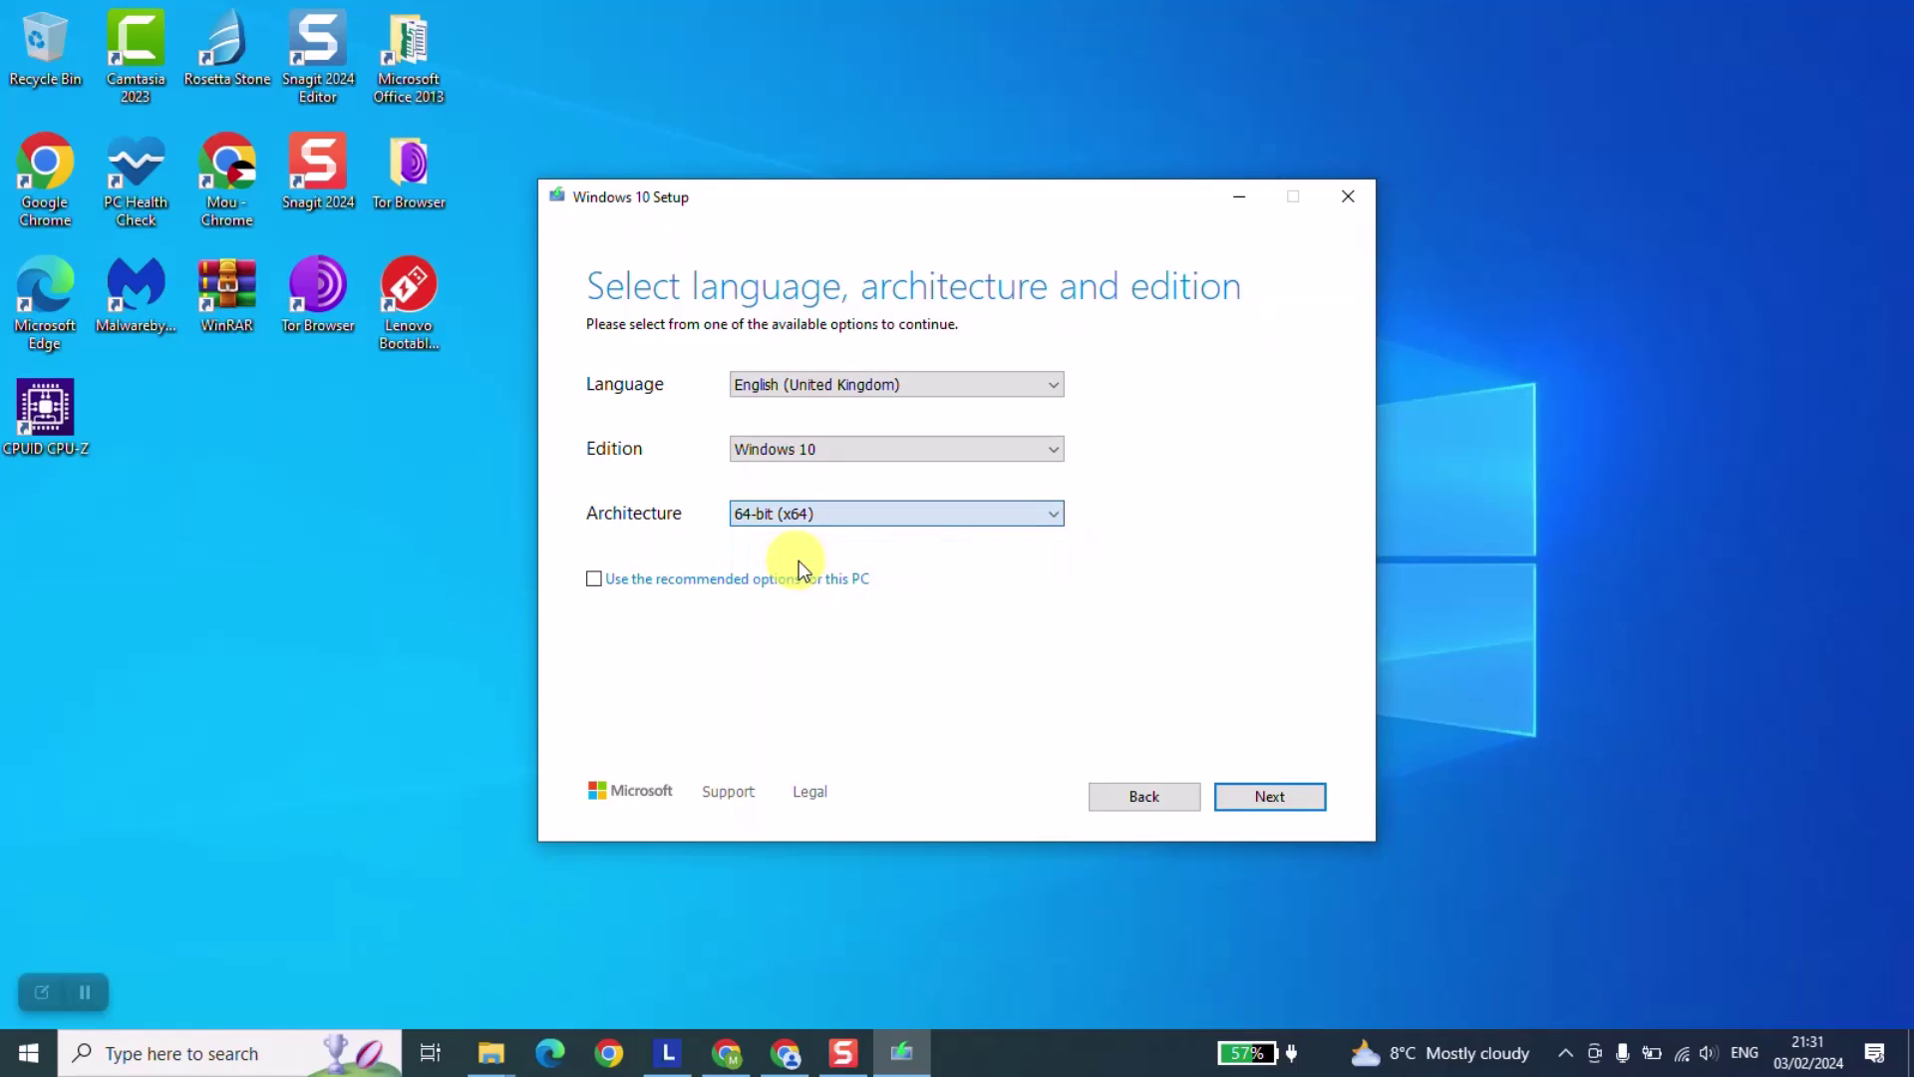
{"action": "left_click", "coordinate": [806, 519]}
{"action": "left_click", "coordinate": [787, 572]}
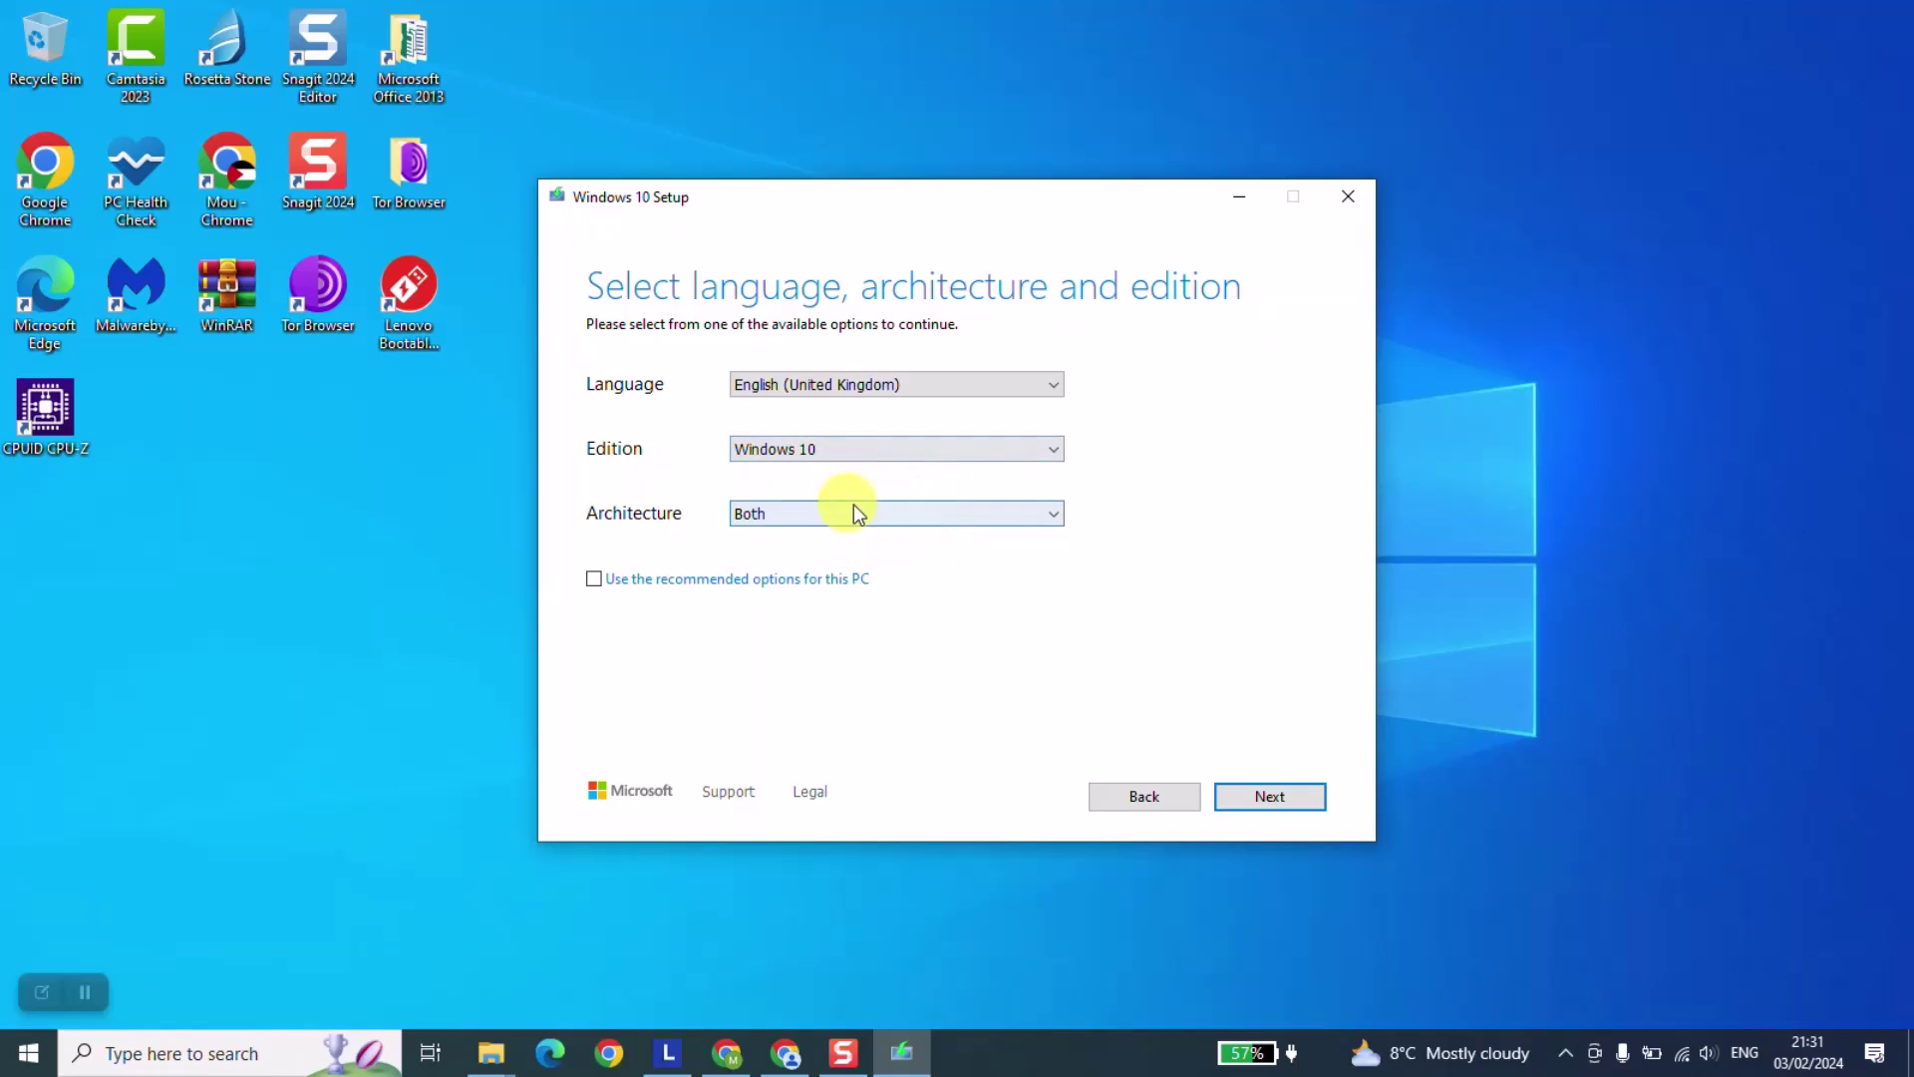
{"action": "left_click", "coordinate": [829, 513]}
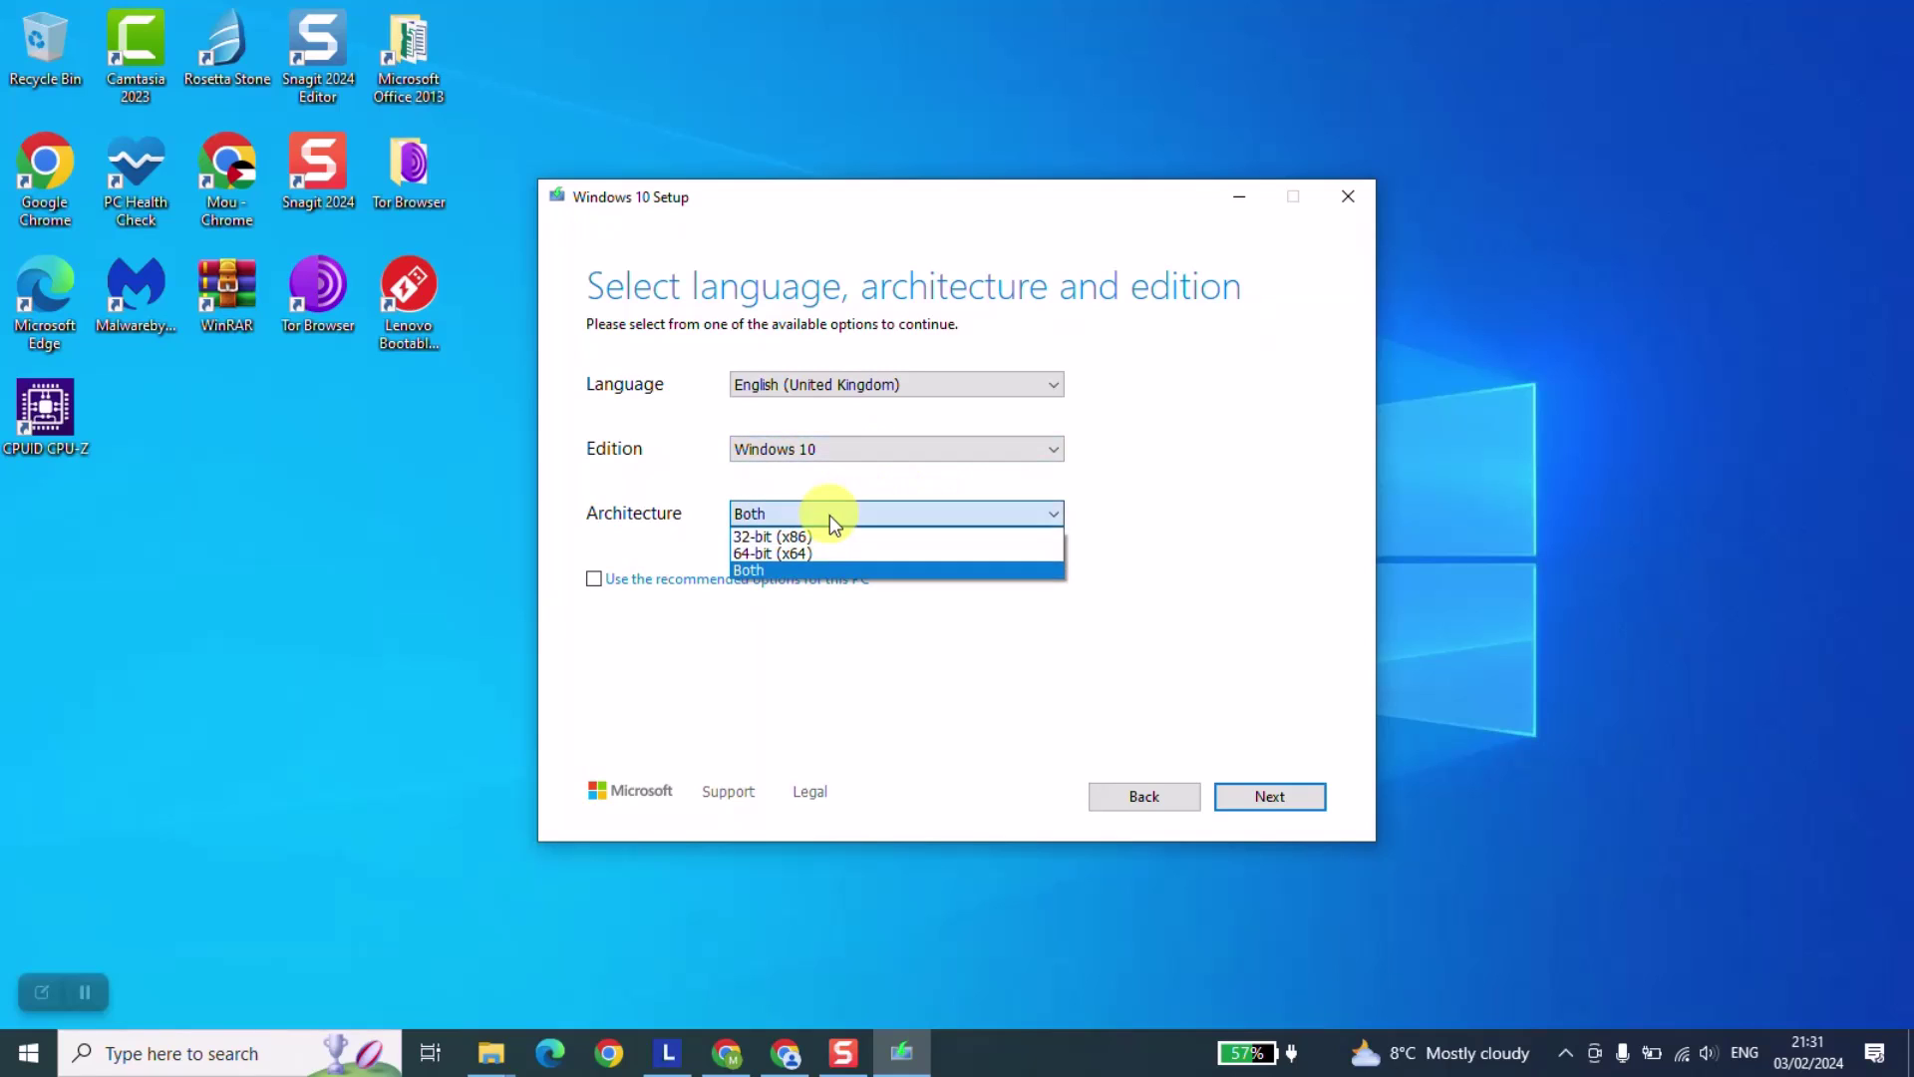
{"action": "left_click", "coordinate": [785, 554]}
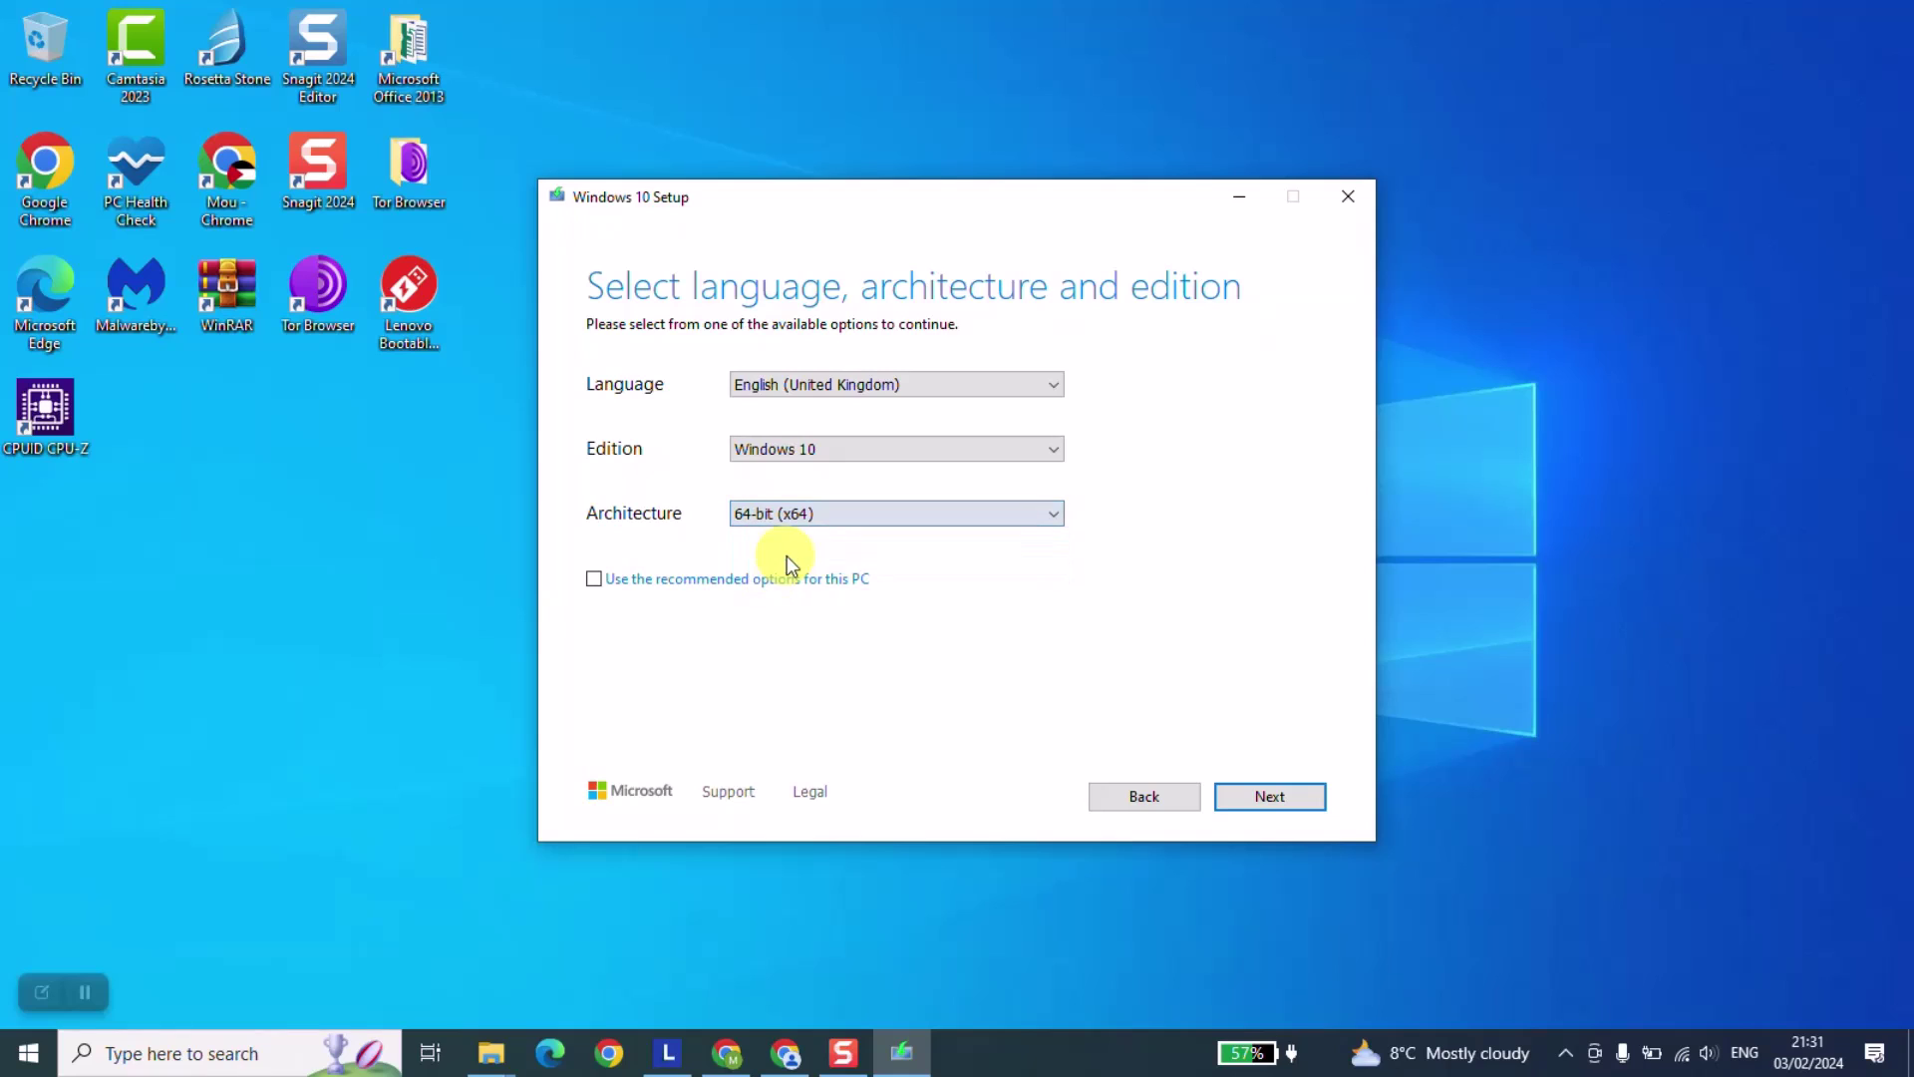
Choose USB flash drive as the media type and continue to drive selection
{"action": "left_click", "coordinate": [1254, 805]}
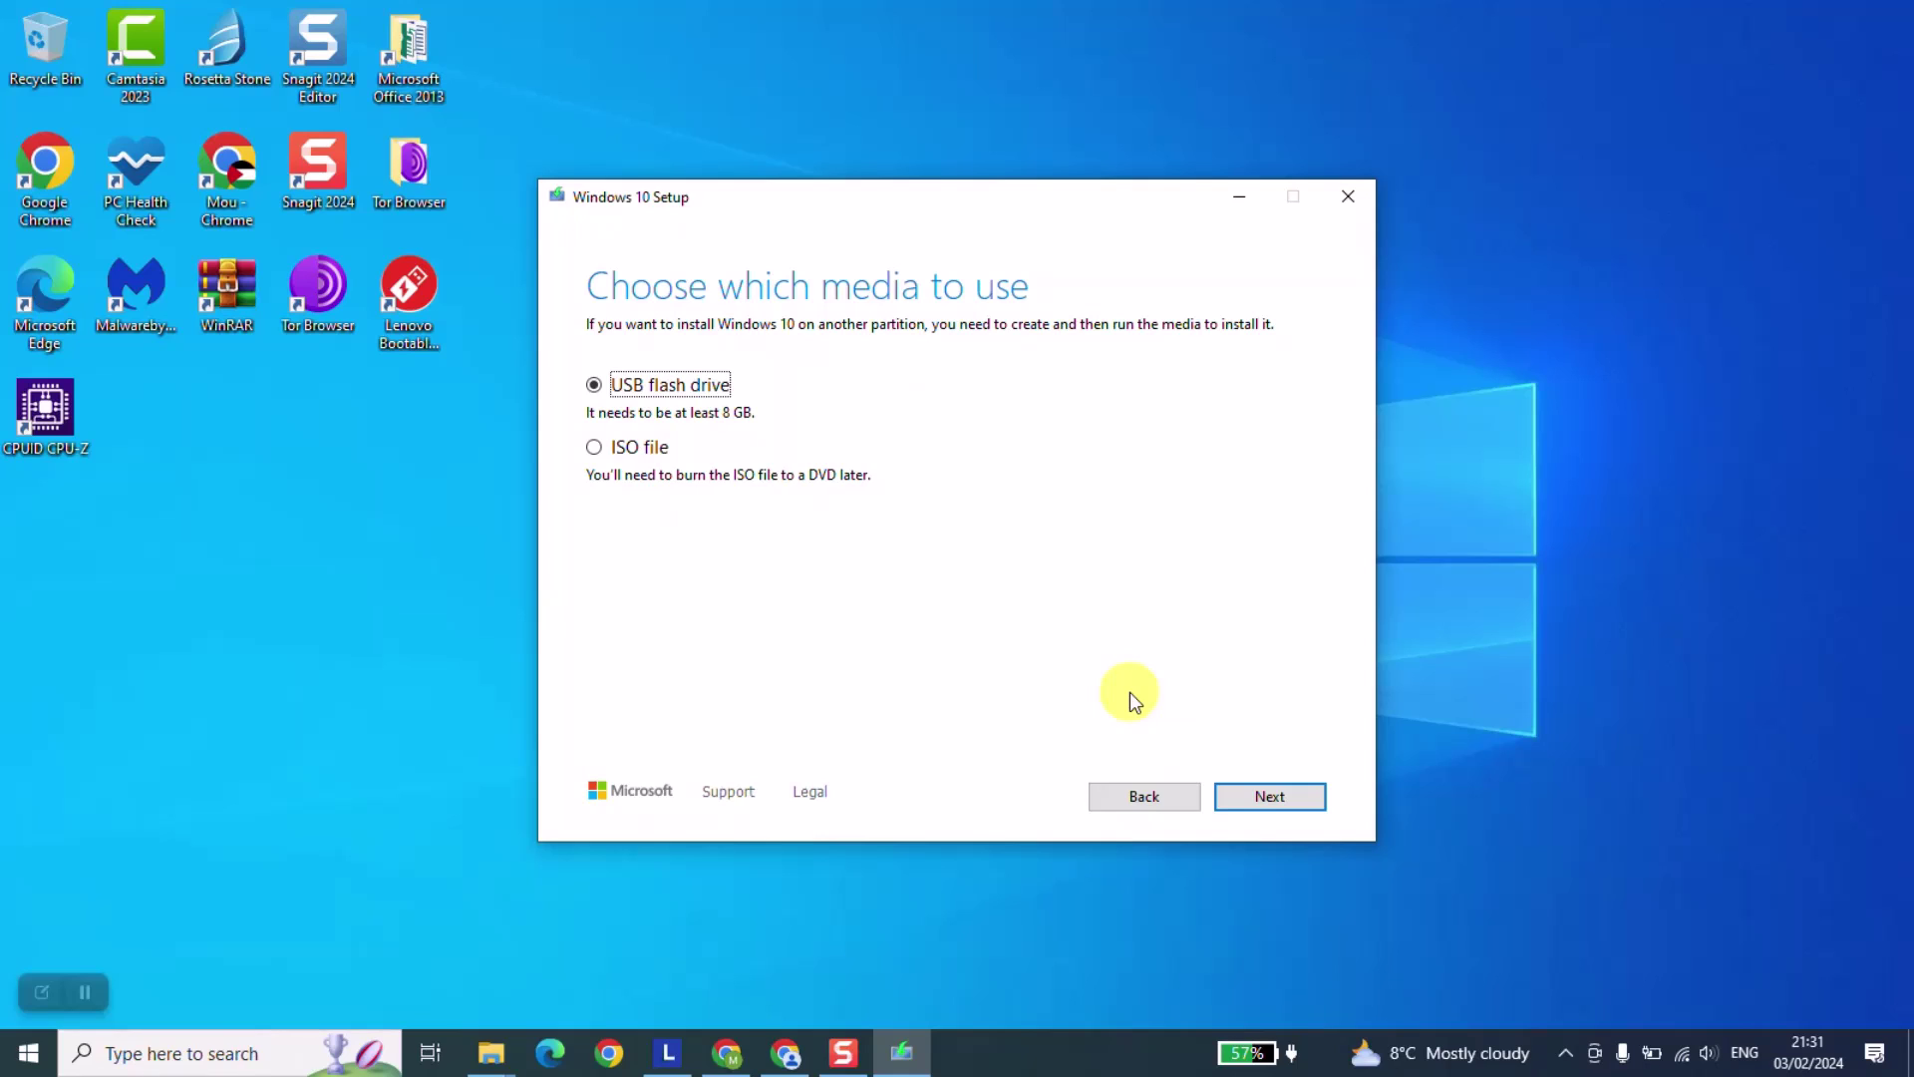
{"action": "left_click", "coordinate": [85, 992]}
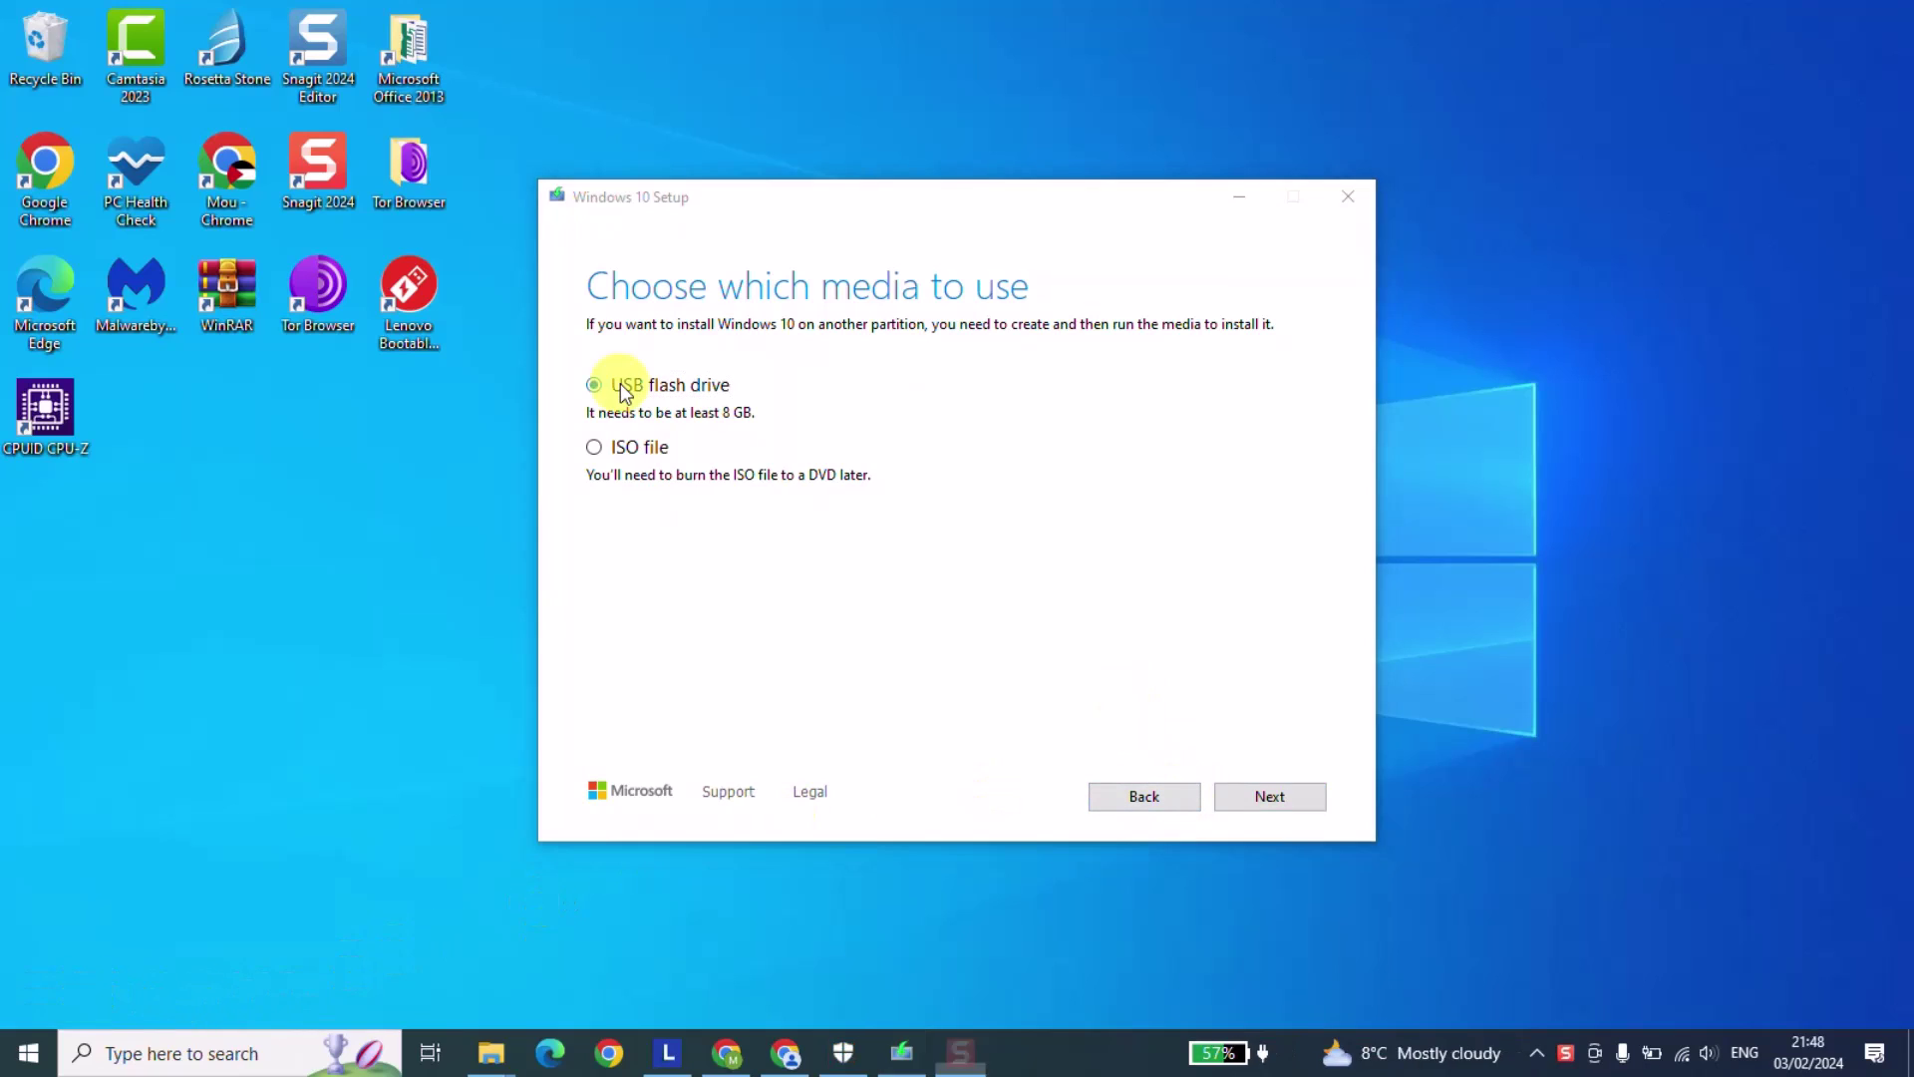
{"action": "left_click", "coordinate": [624, 388]}
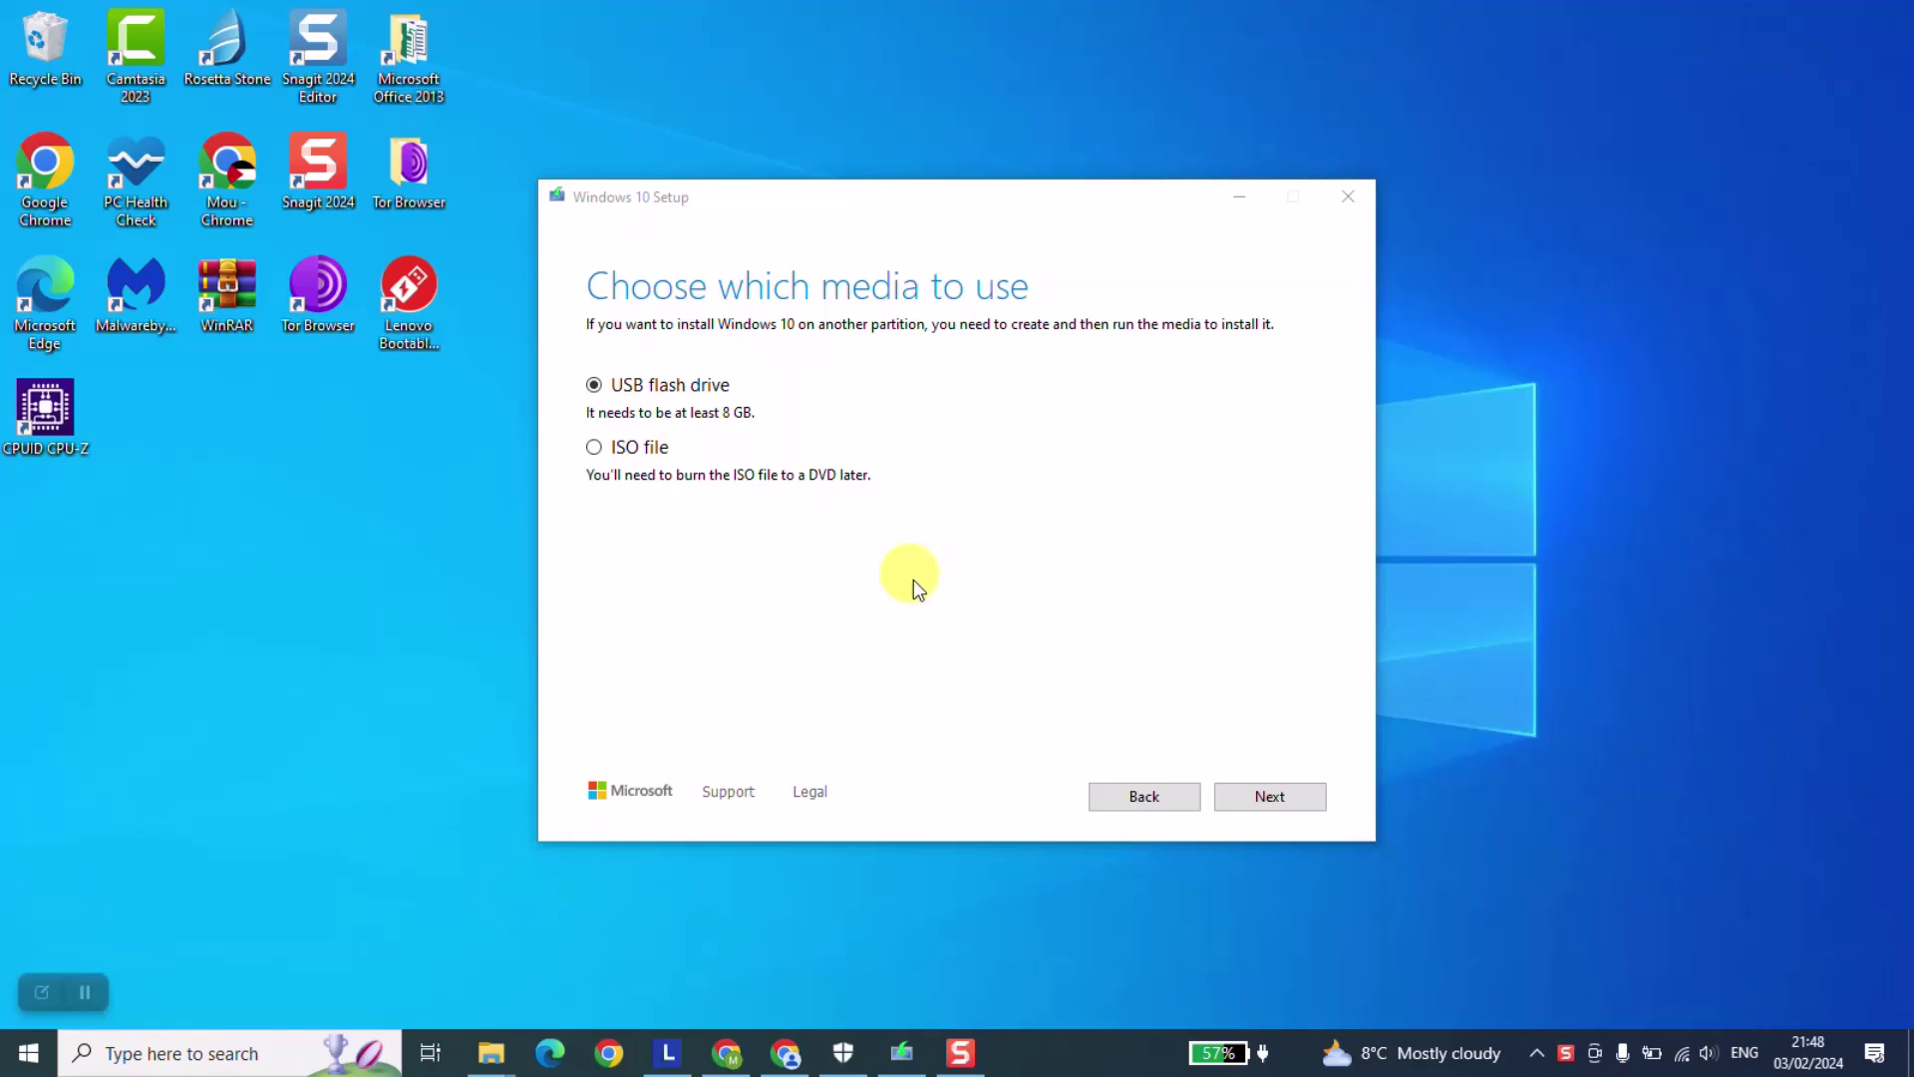
{"action": "left_click", "coordinate": [1279, 792]}
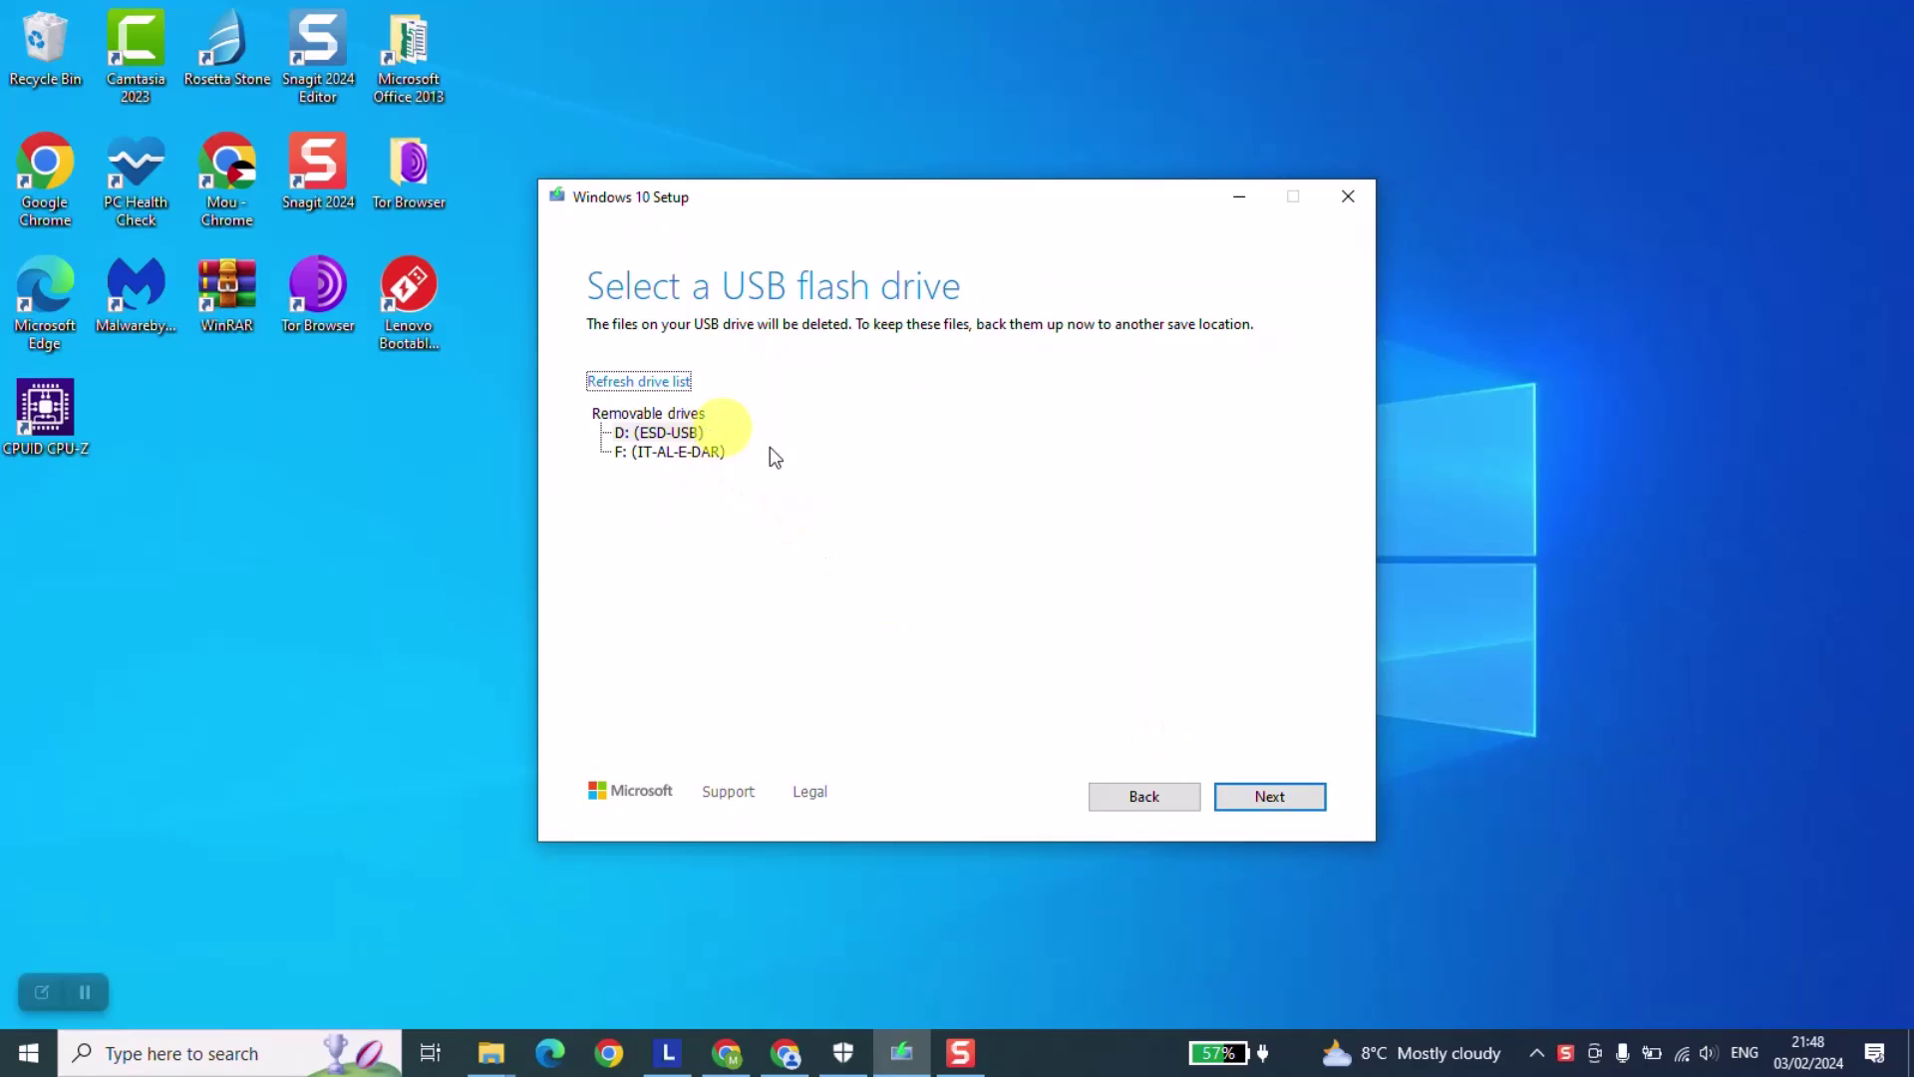
Select the D: (ESD-USB) removable drive, continue, and open File Explorer on Quick access
{"action": "left_click", "coordinate": [668, 437]}
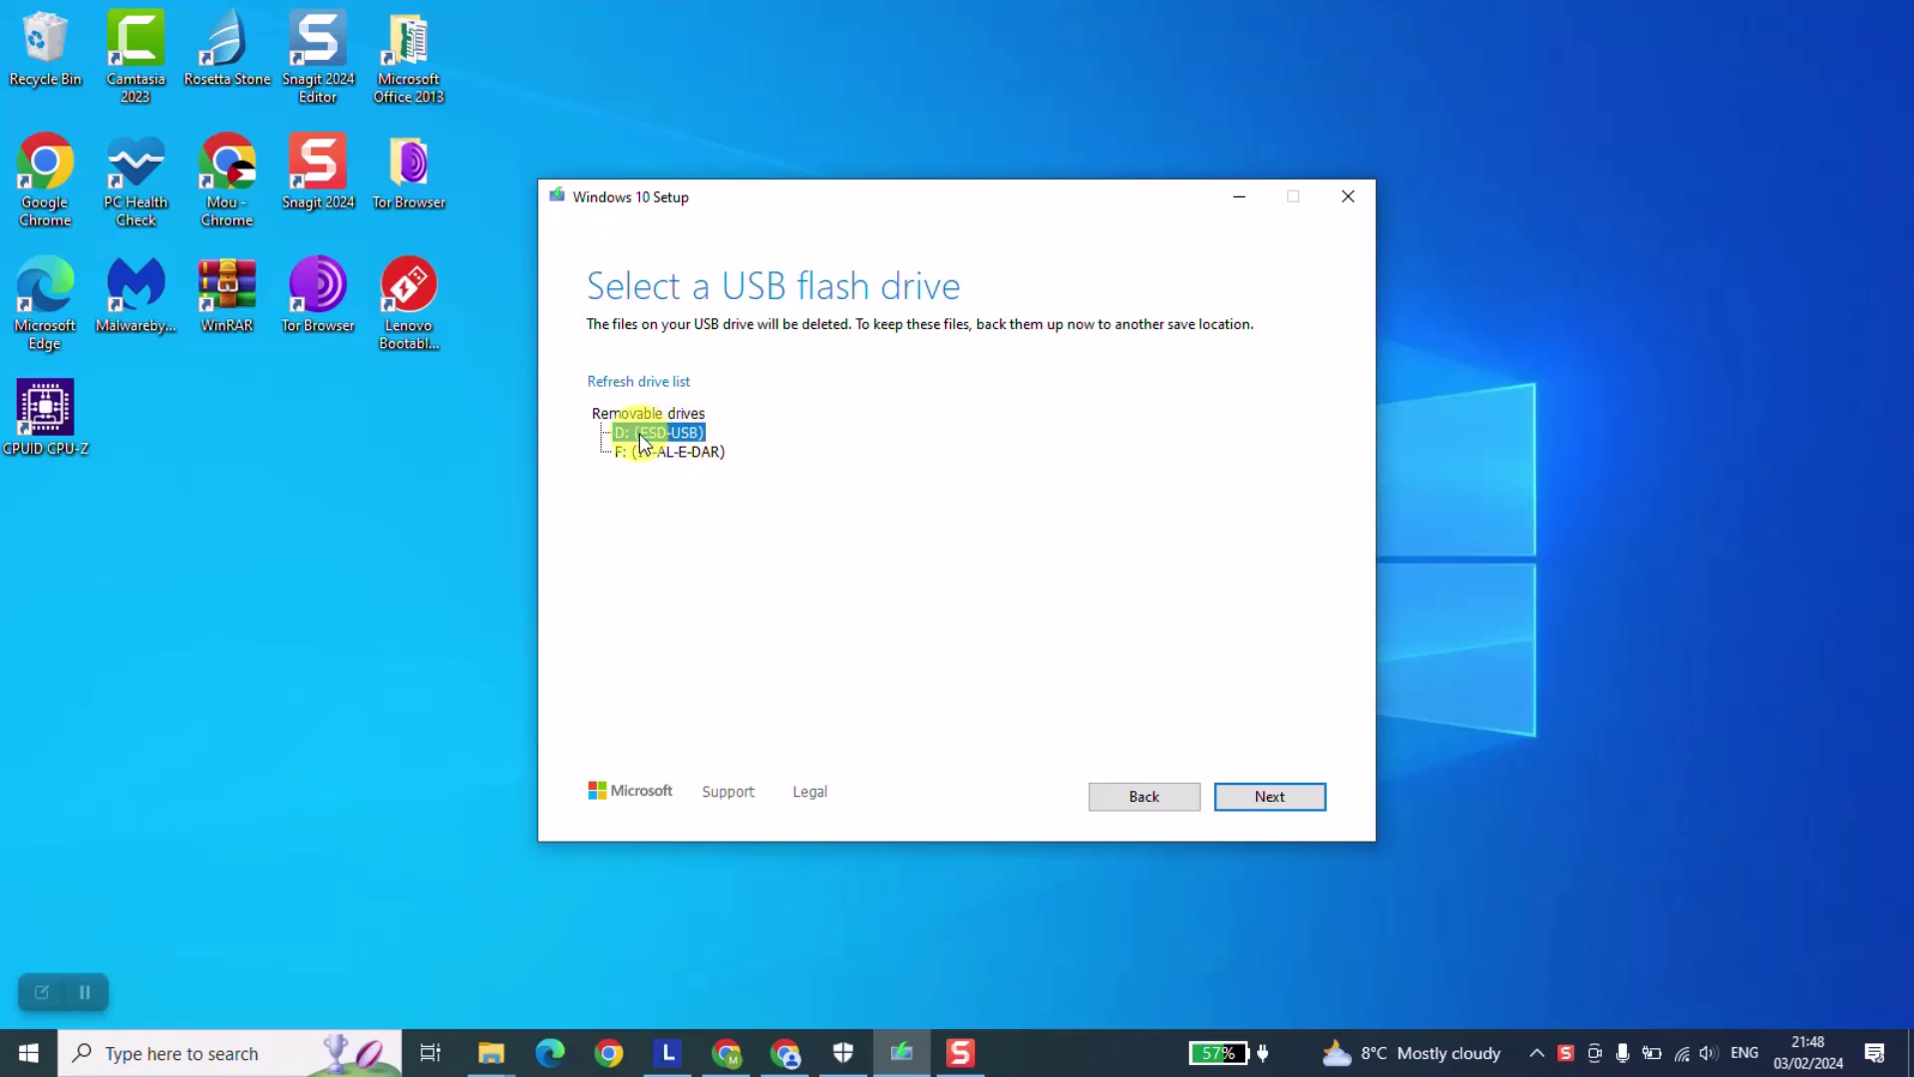
{"action": "left_click", "coordinate": [1271, 797]}
{"action": "left_click", "coordinate": [524, 927]}
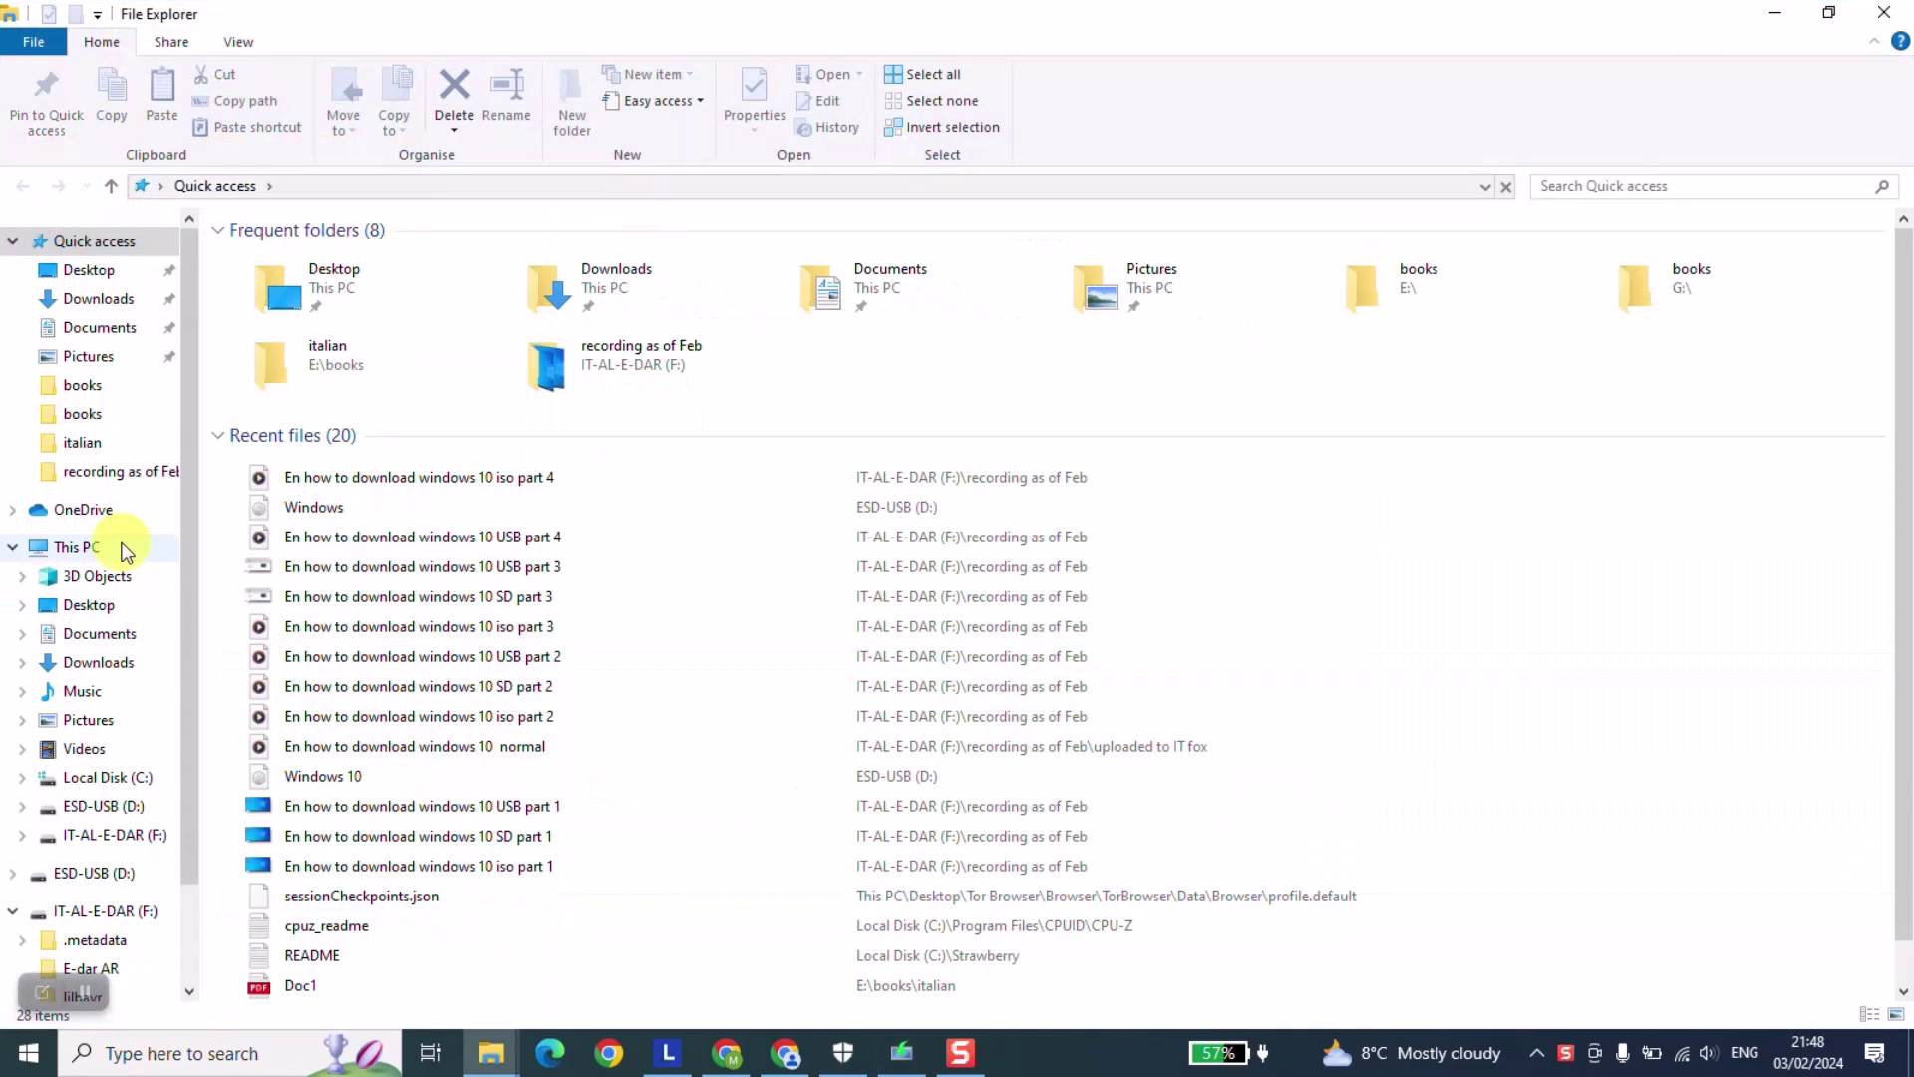
Check under This PC that ESD-USB (D:) is empty with 14.7 GB free, then minimize Explorer
{"action": "left_click", "coordinate": [129, 546]}
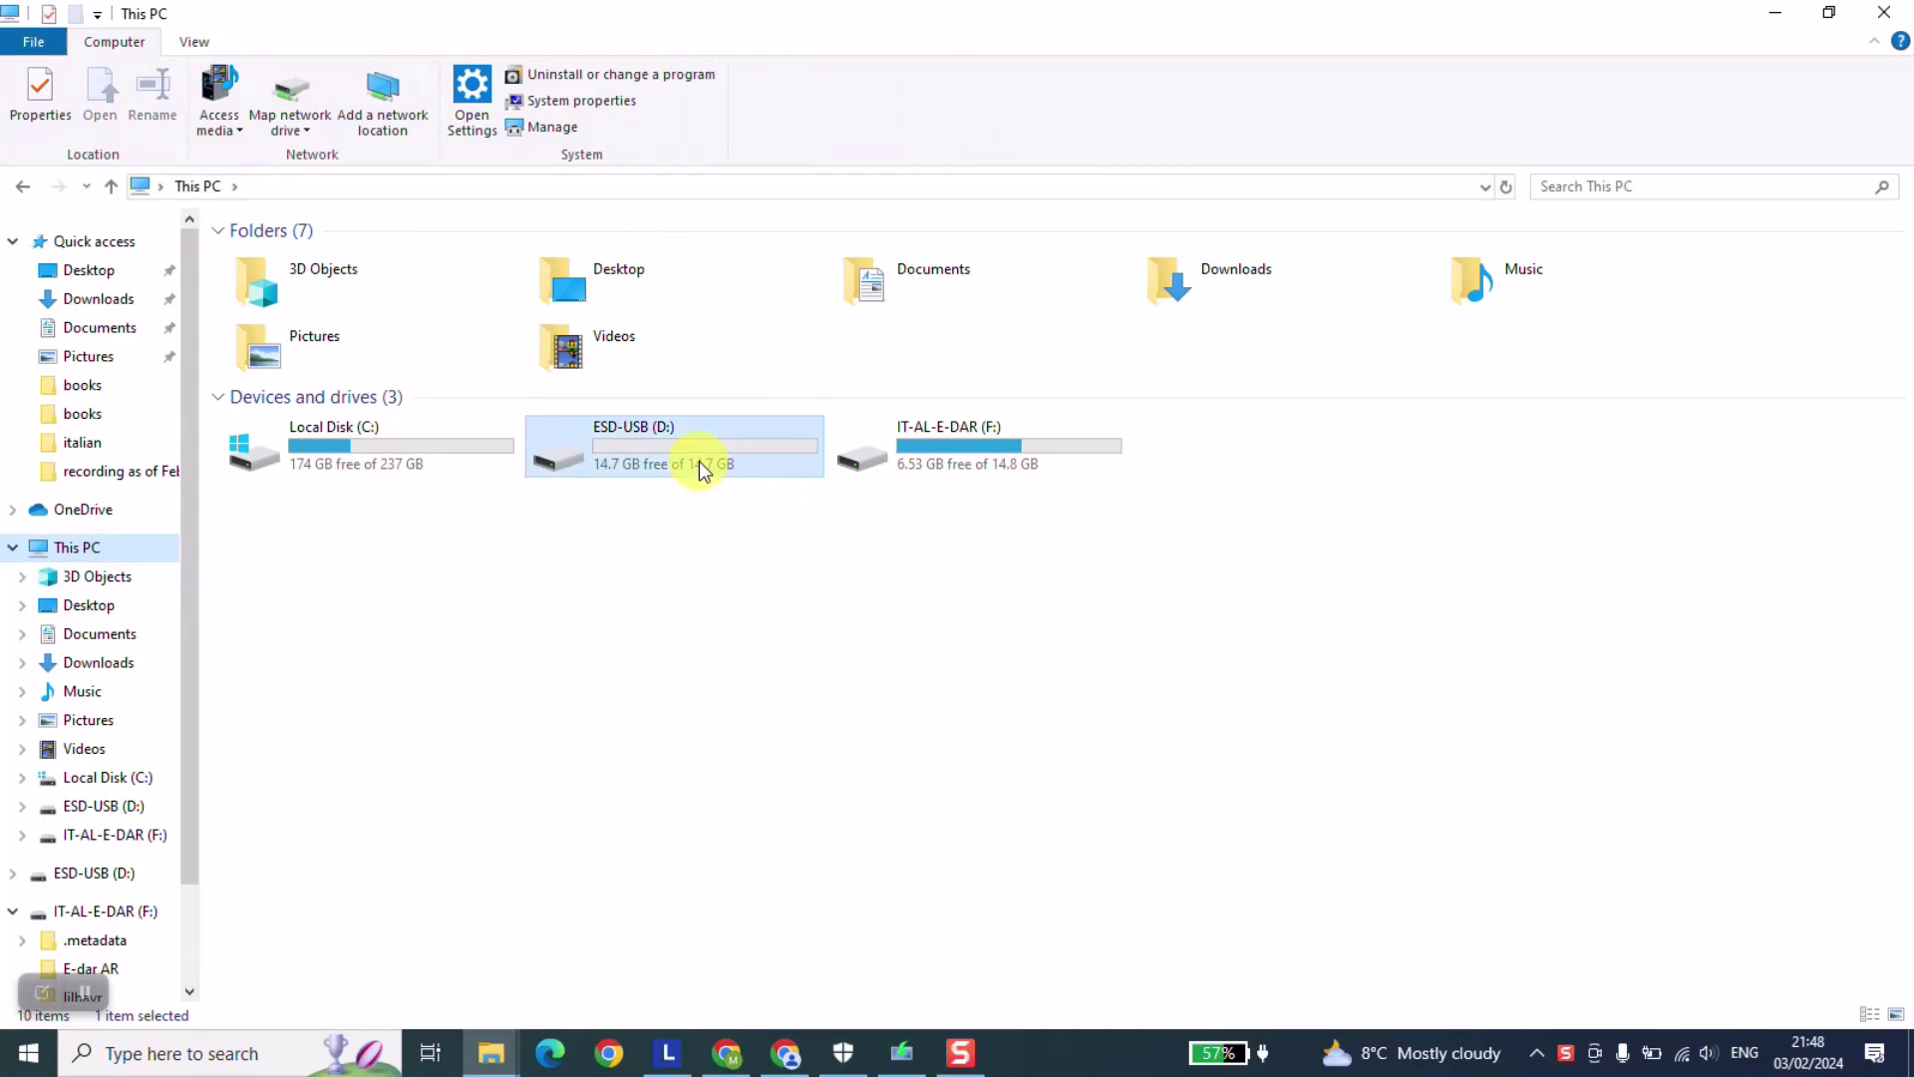
{"action": "left_click", "coordinate": [643, 453]}
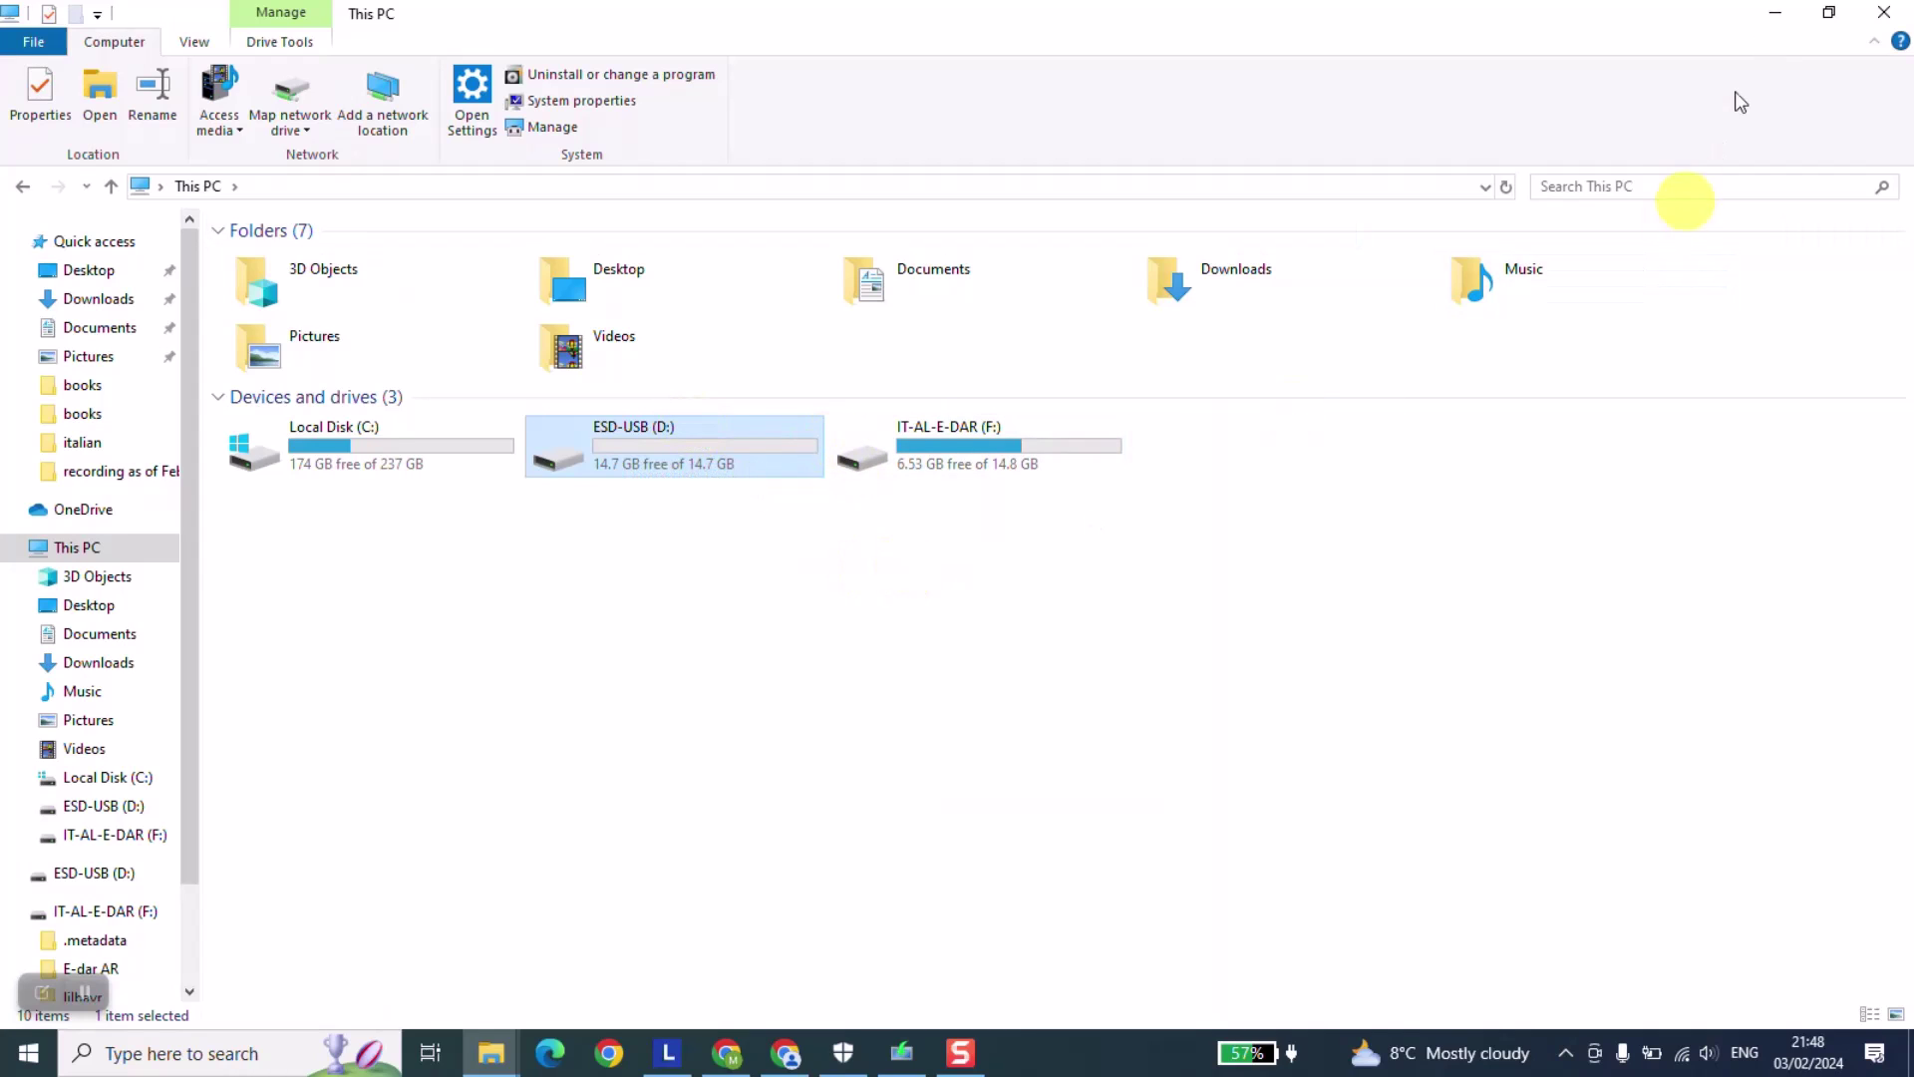
{"action": "left_click", "coordinate": [1774, 13]}
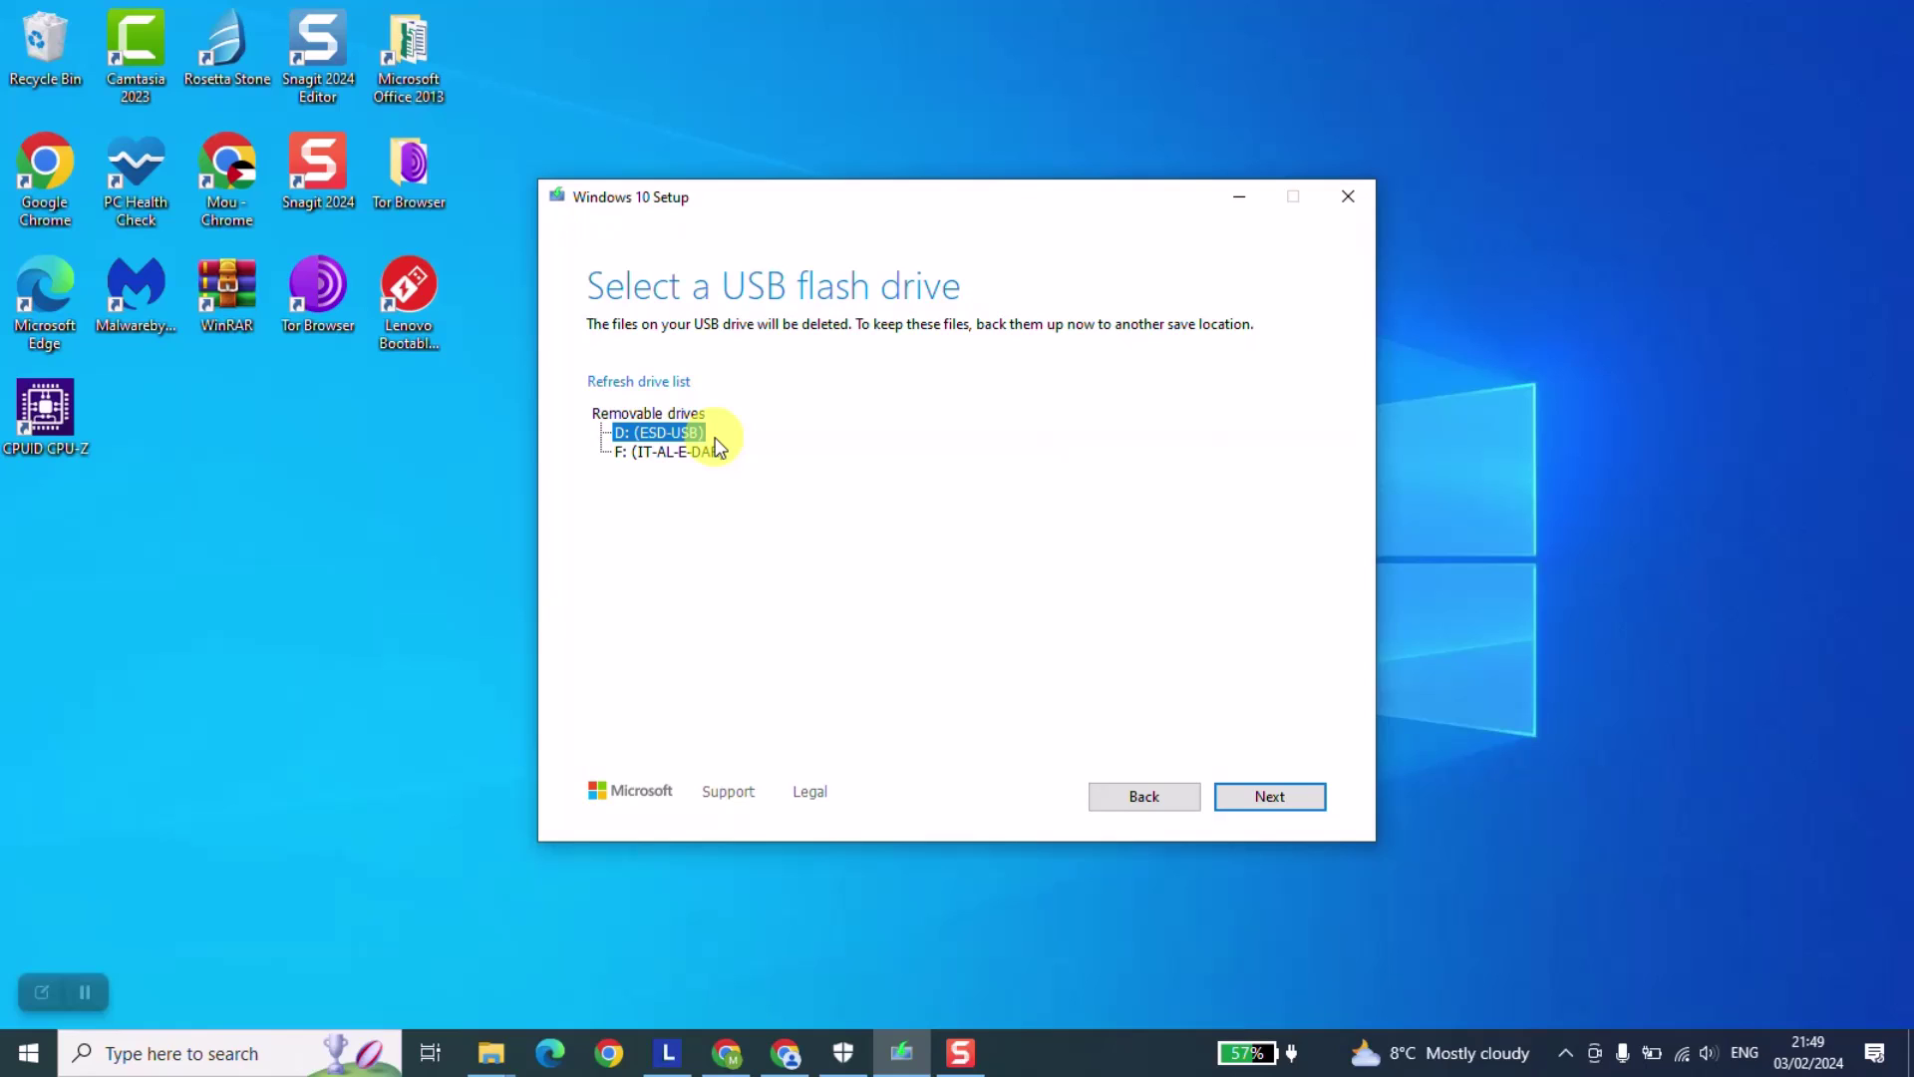
Write the Windows 10 installation media to the D: drive, close Chrome, and finish once ready
{"action": "left_click", "coordinate": [1258, 801]}
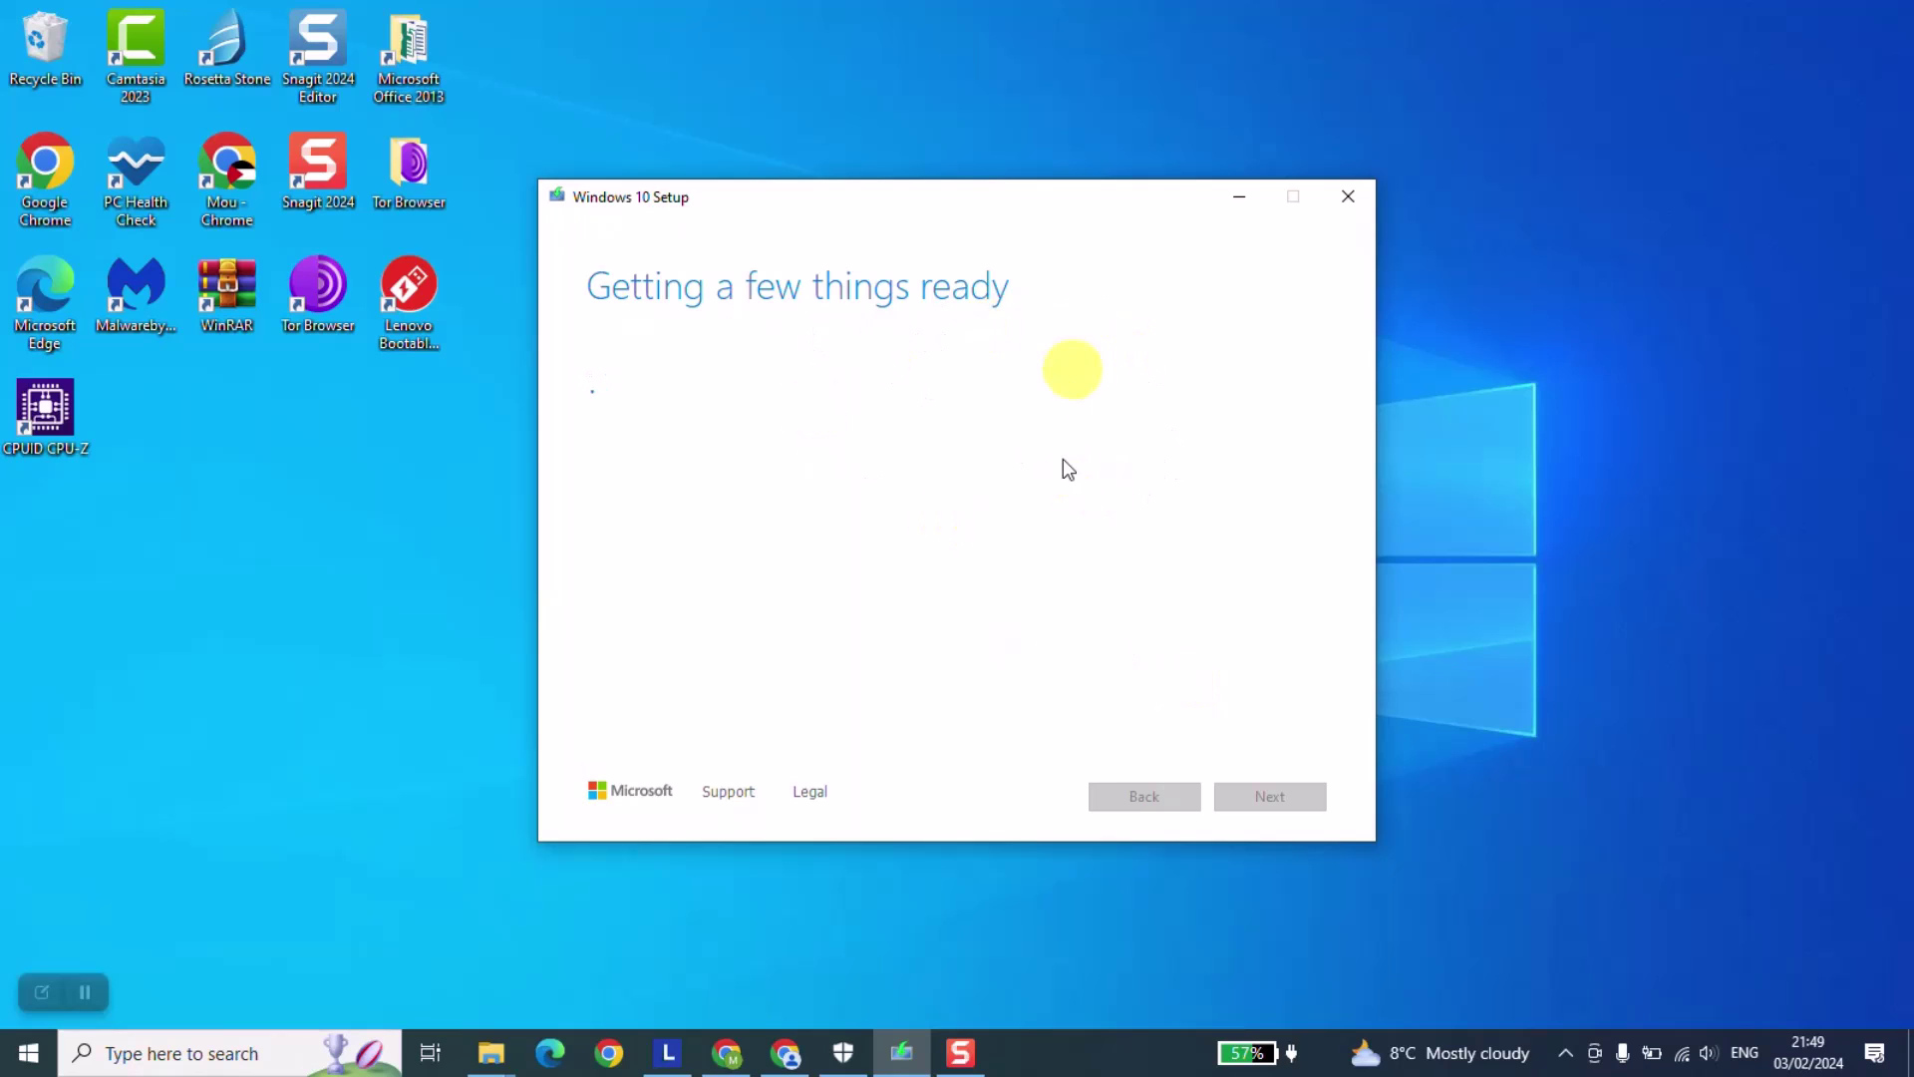
{"action": "left_click", "coordinate": [967, 1048]}
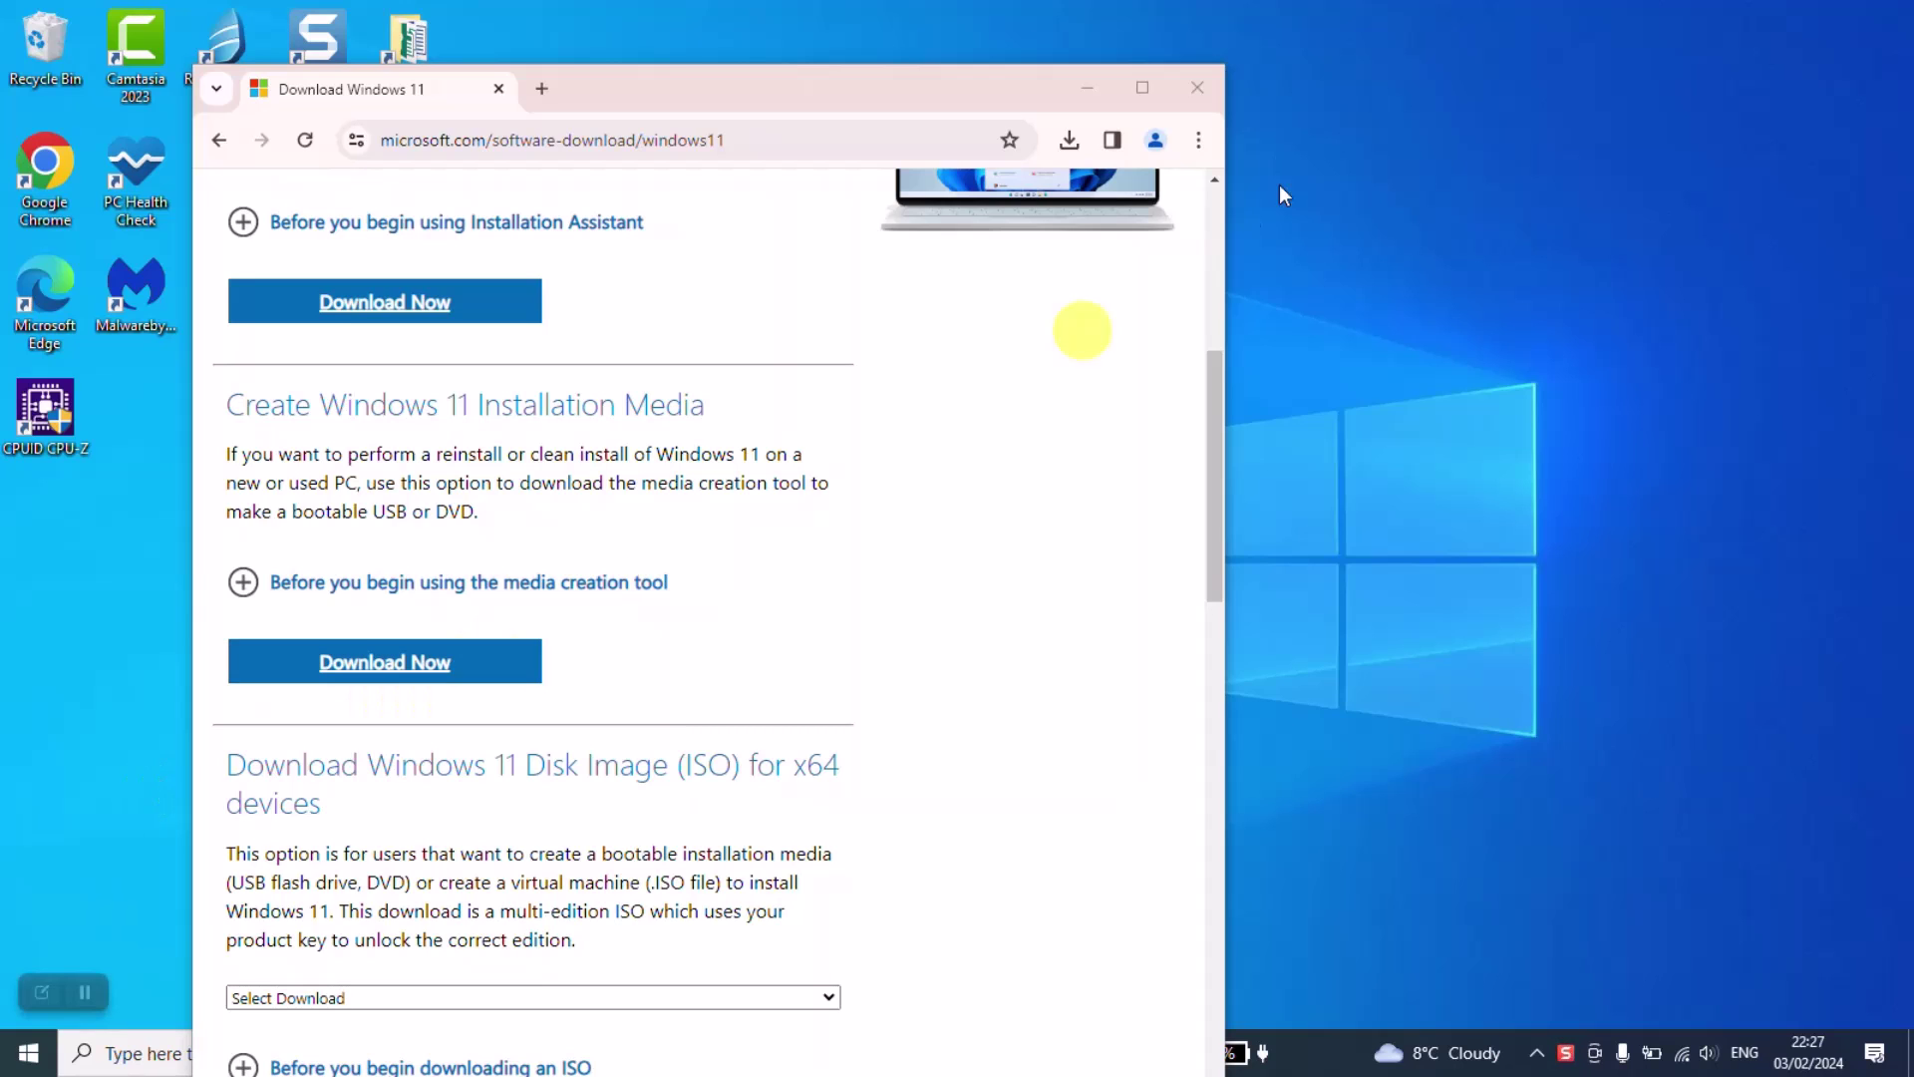
{"action": "left_click", "coordinate": [1206, 88]}
{"action": "left_click", "coordinate": [1124, 731]}
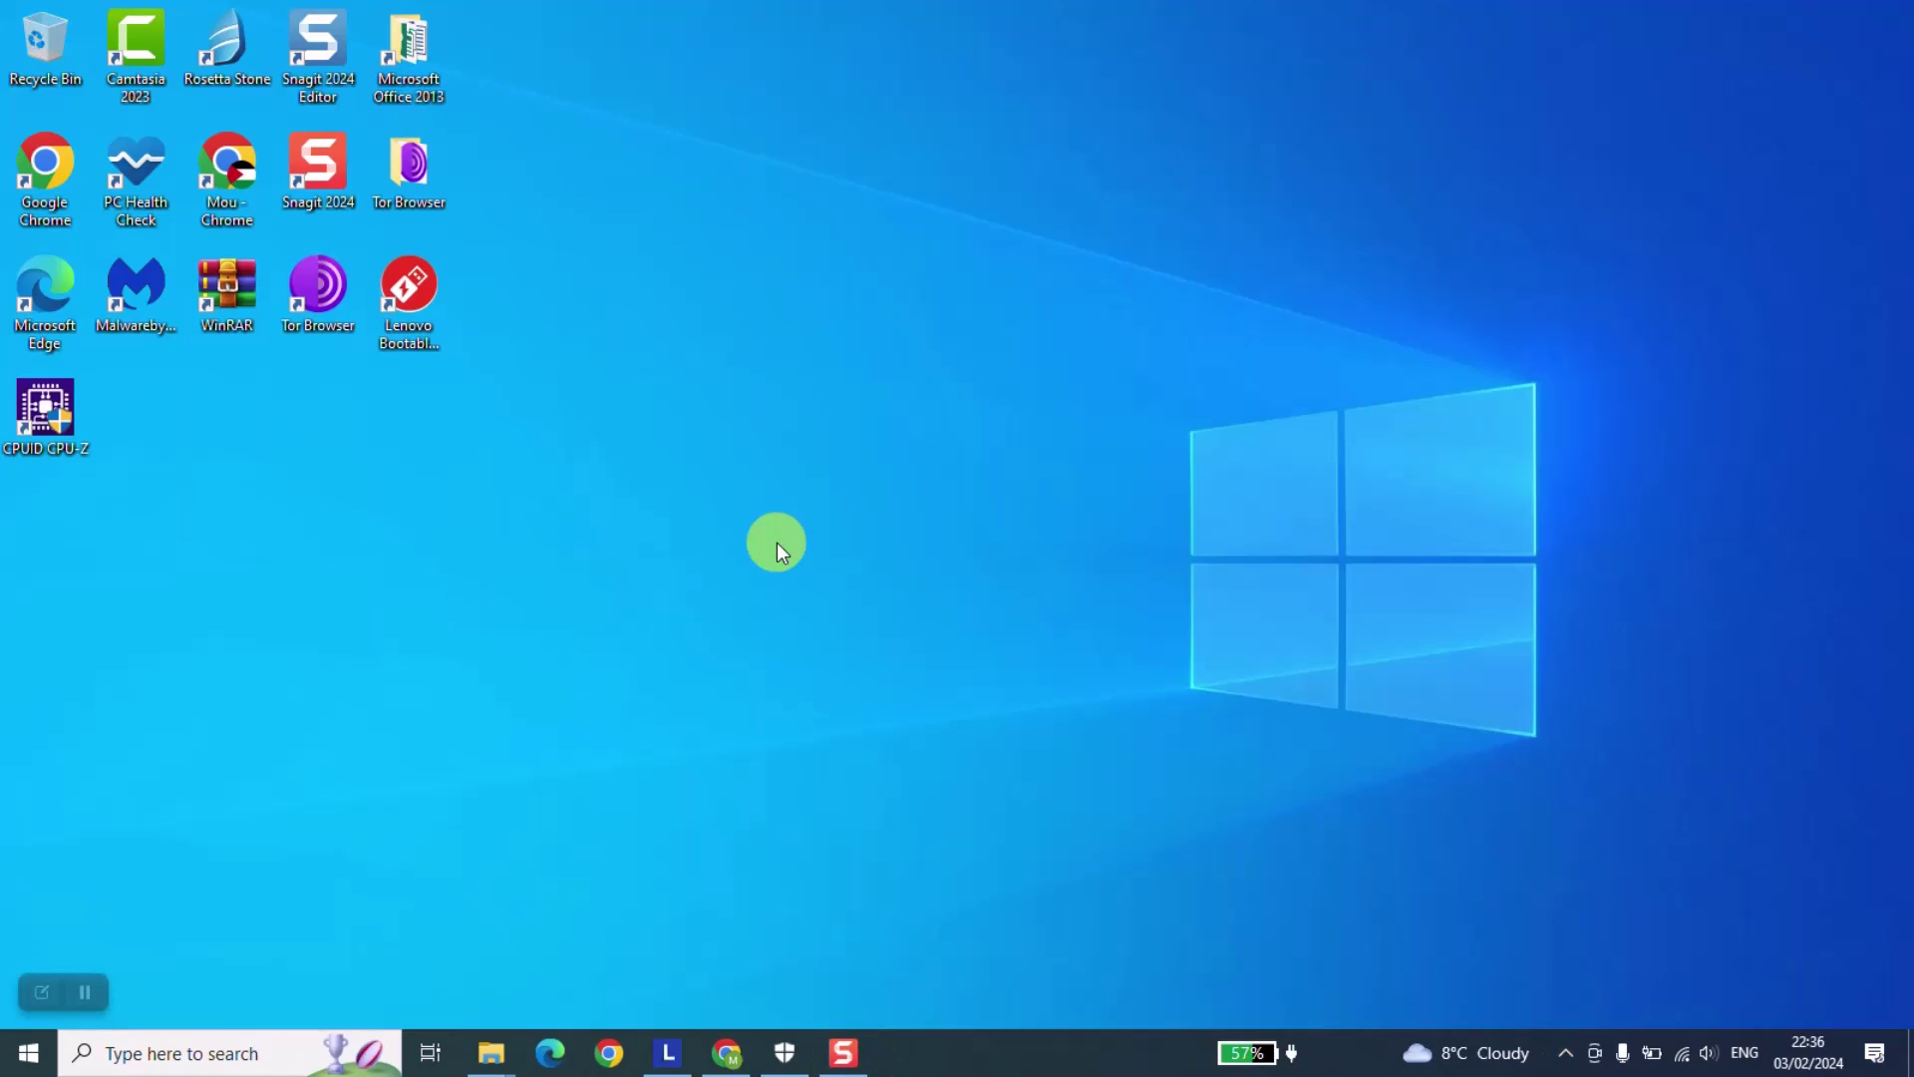
Open the ESD-SD (D:) drive in a maximized File Explorer to view boot, efi, sources, support and setup
{"action": "key", "text": "super+e"}
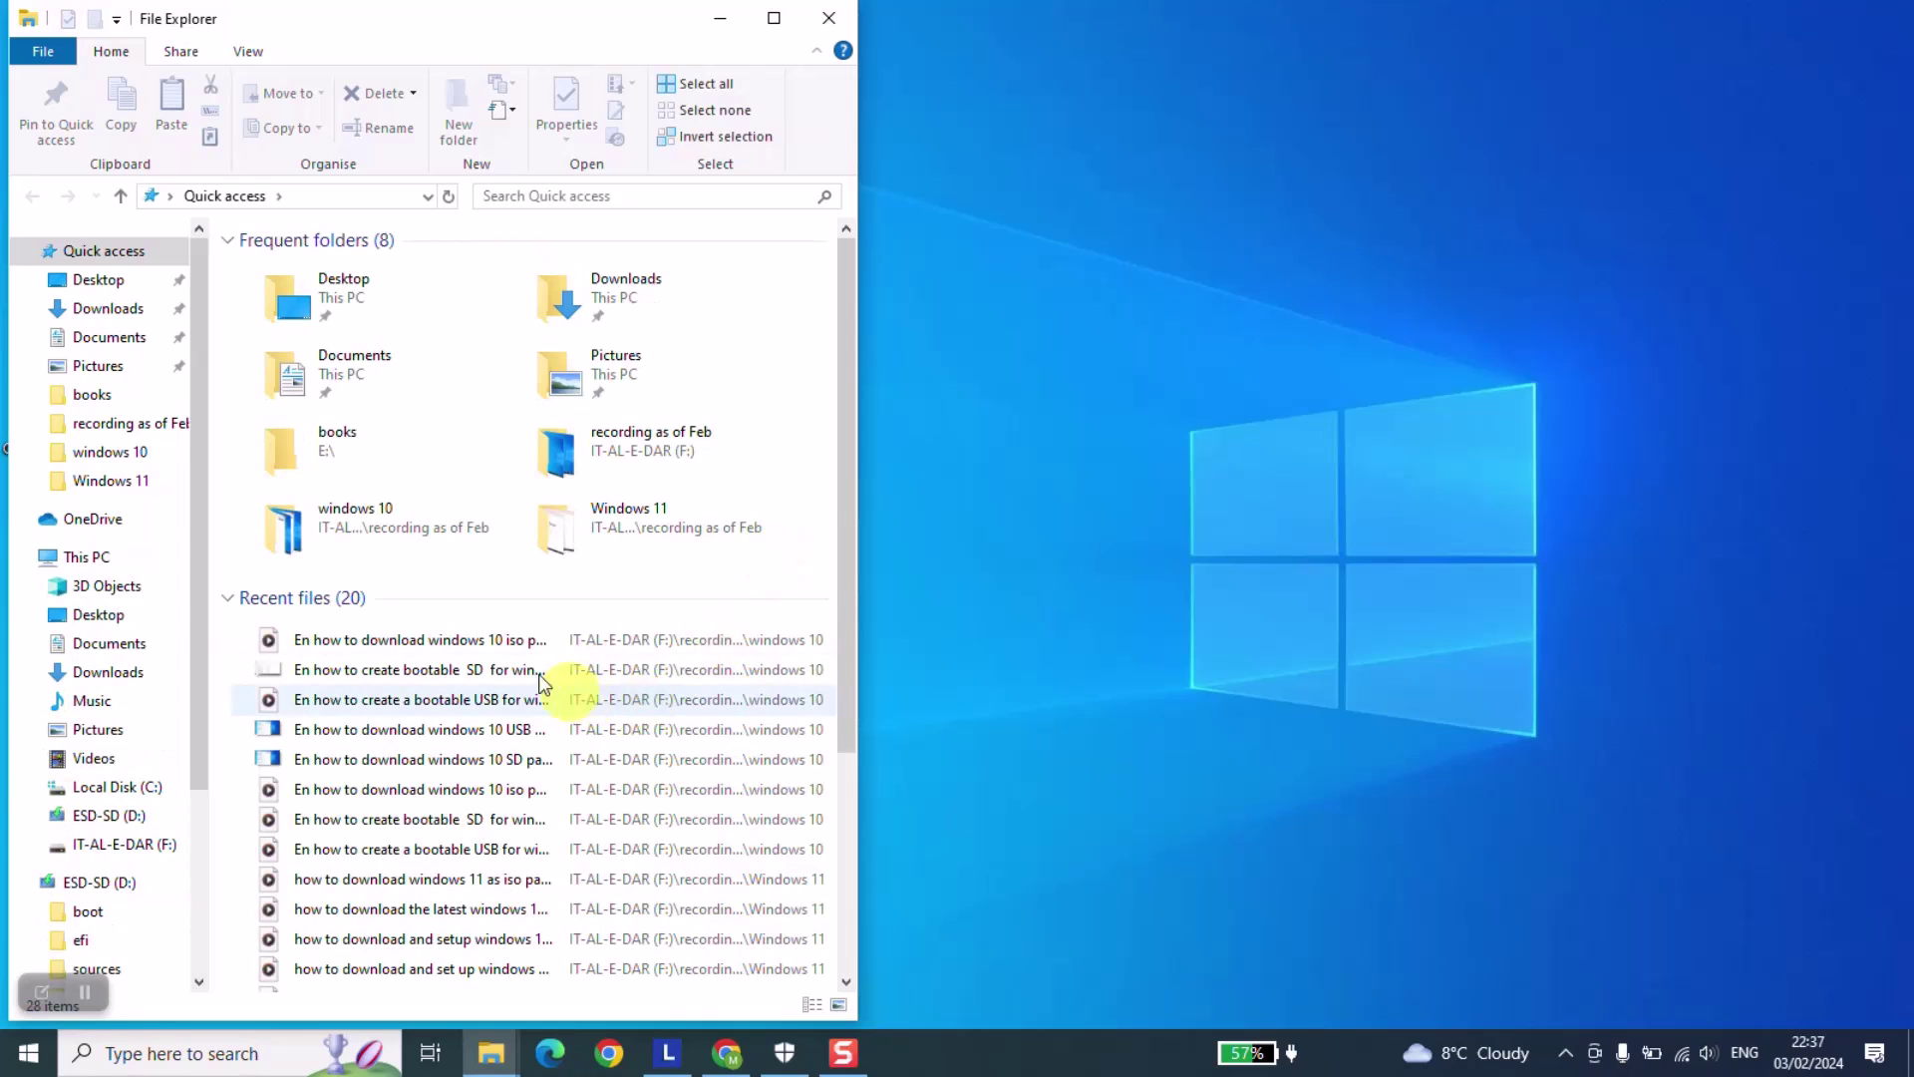
{"action": "left_click", "coordinate": [85, 556]}
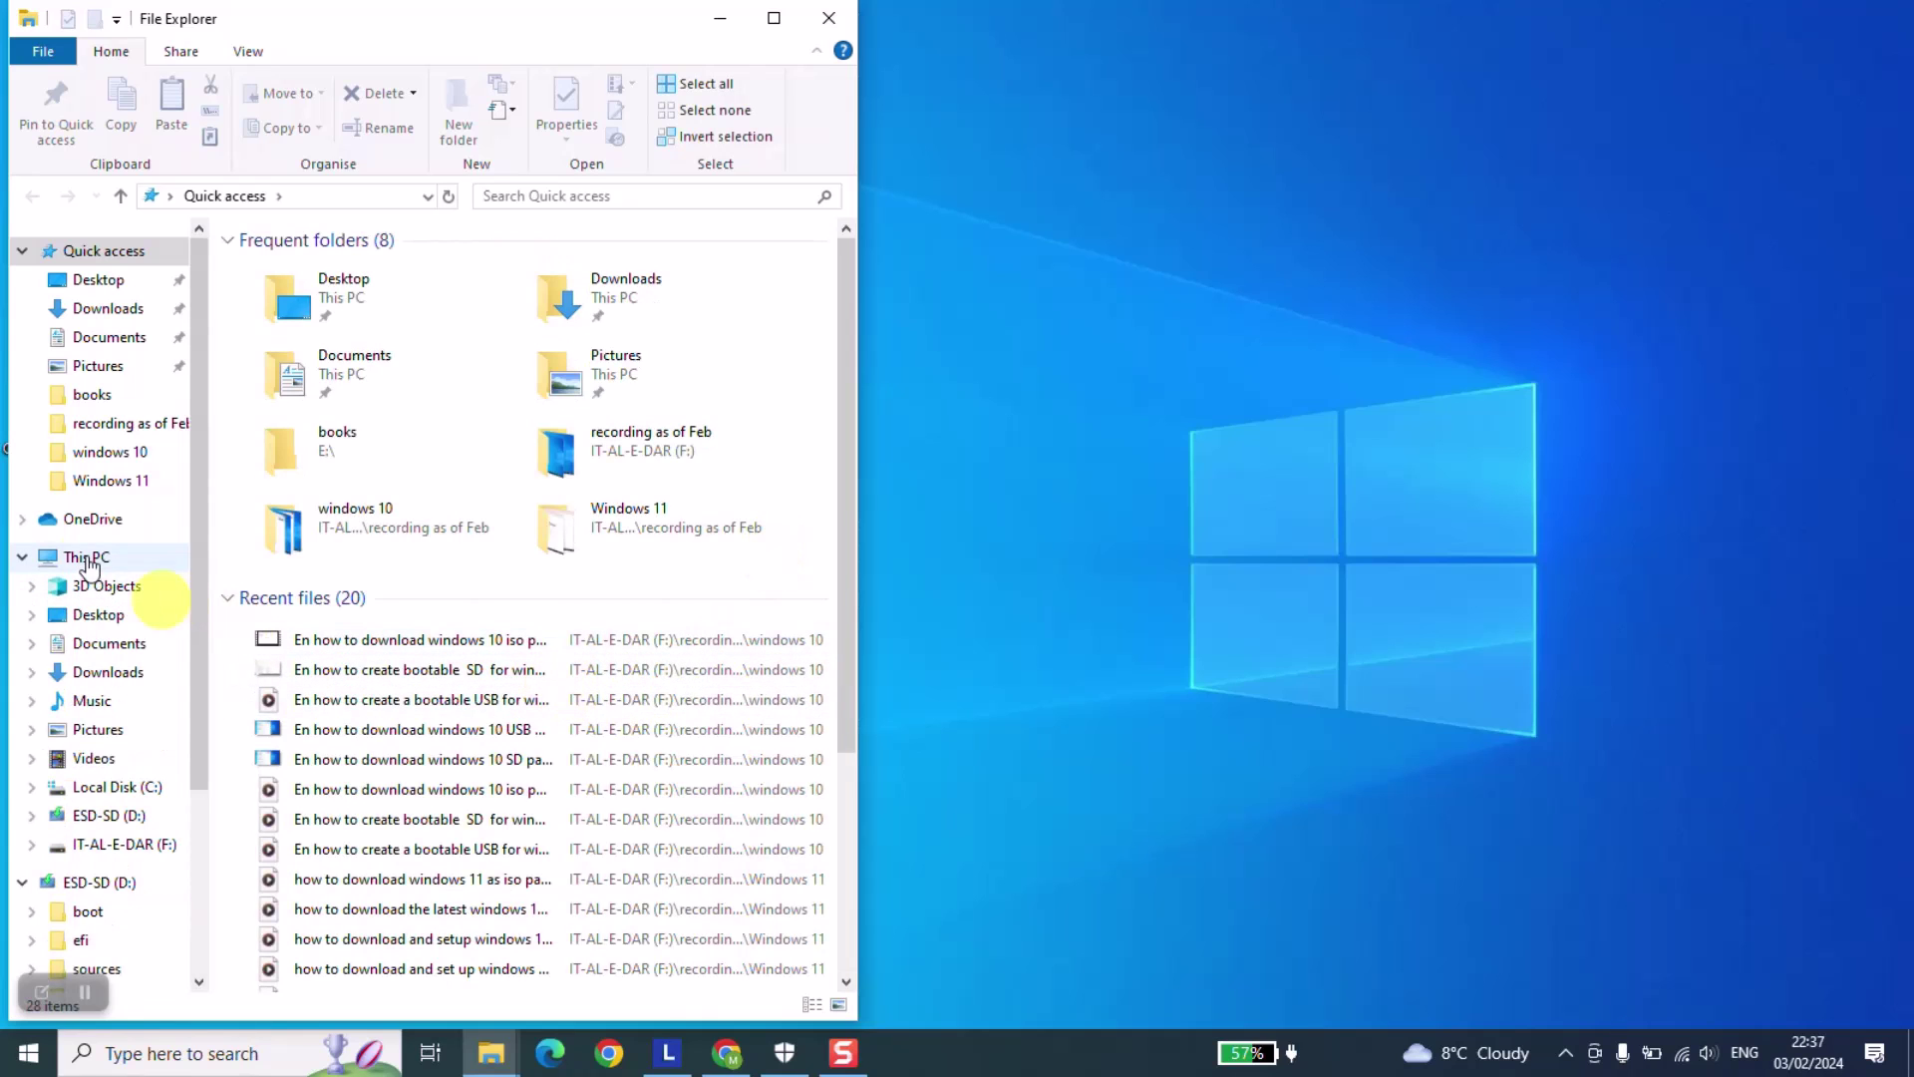
{"action": "left_click", "coordinate": [774, 18]}
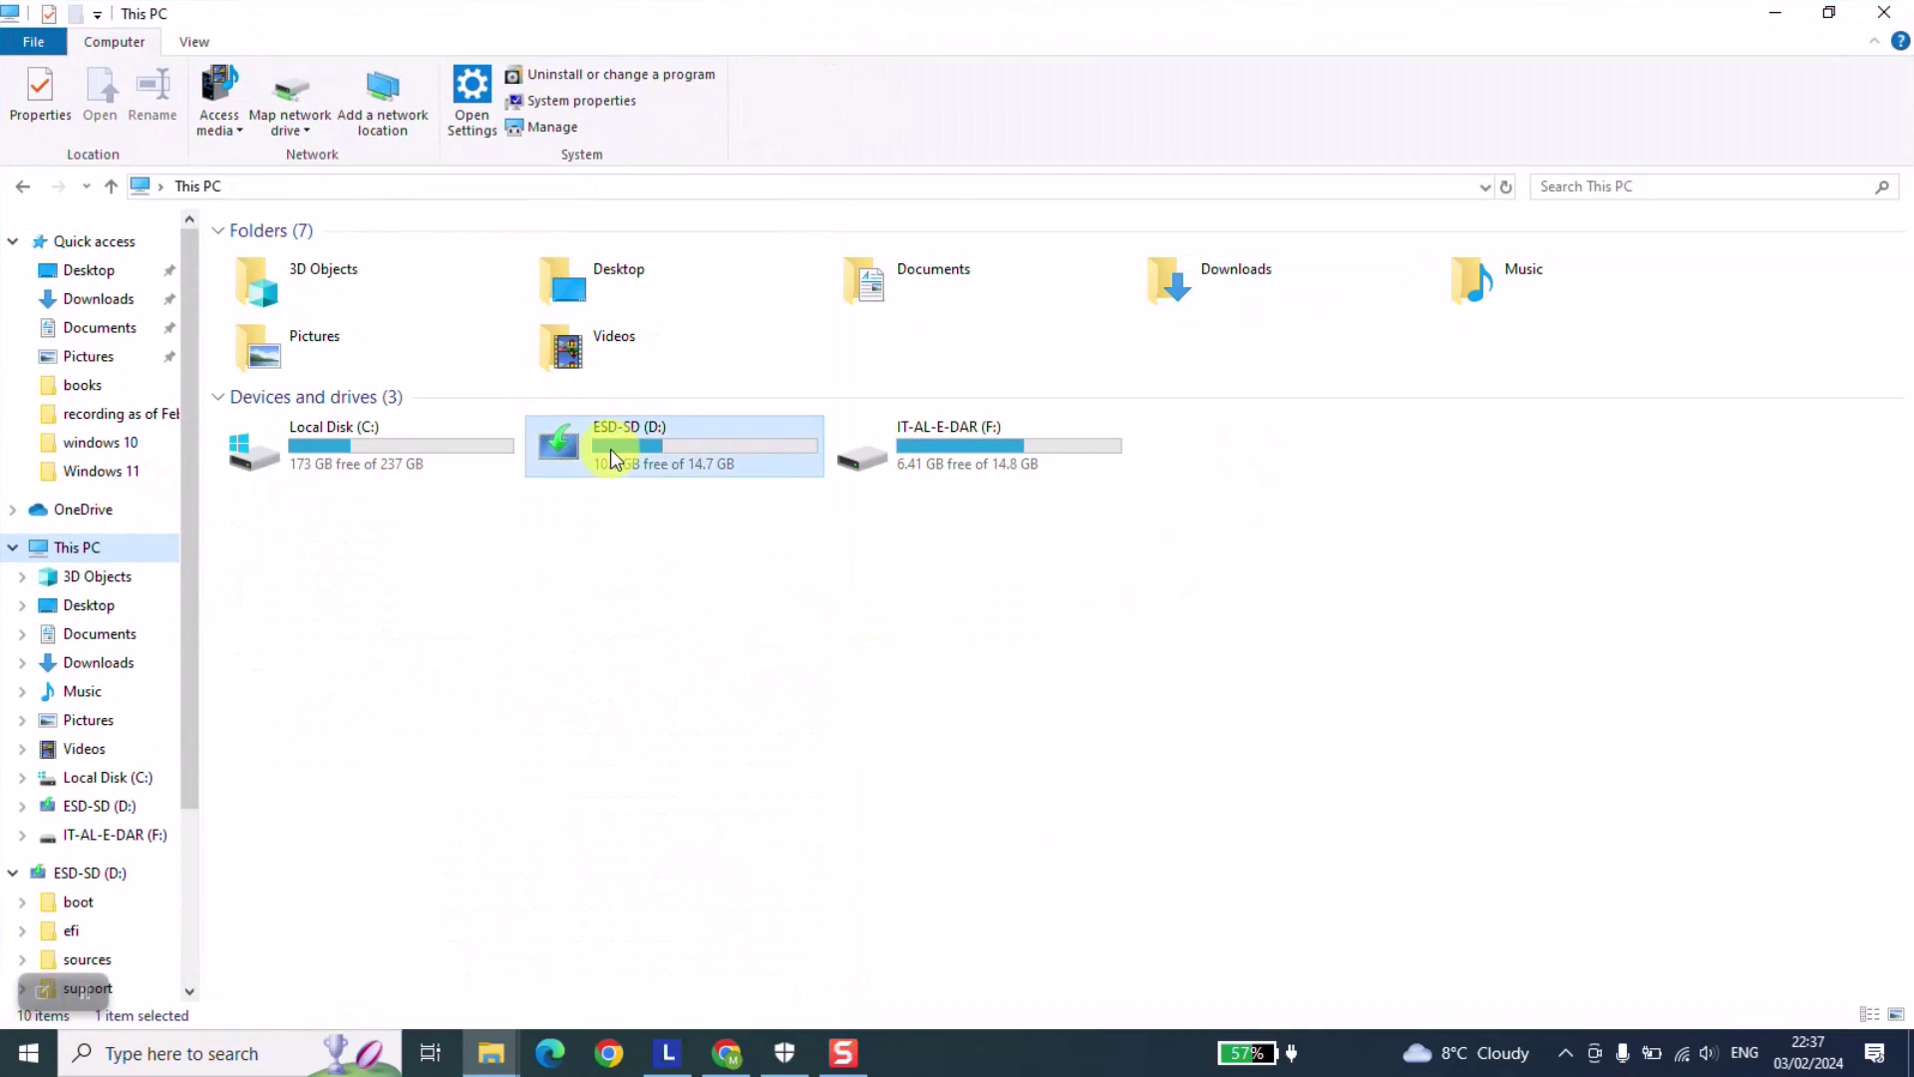
{"action": "left_click", "coordinate": [610, 449]}
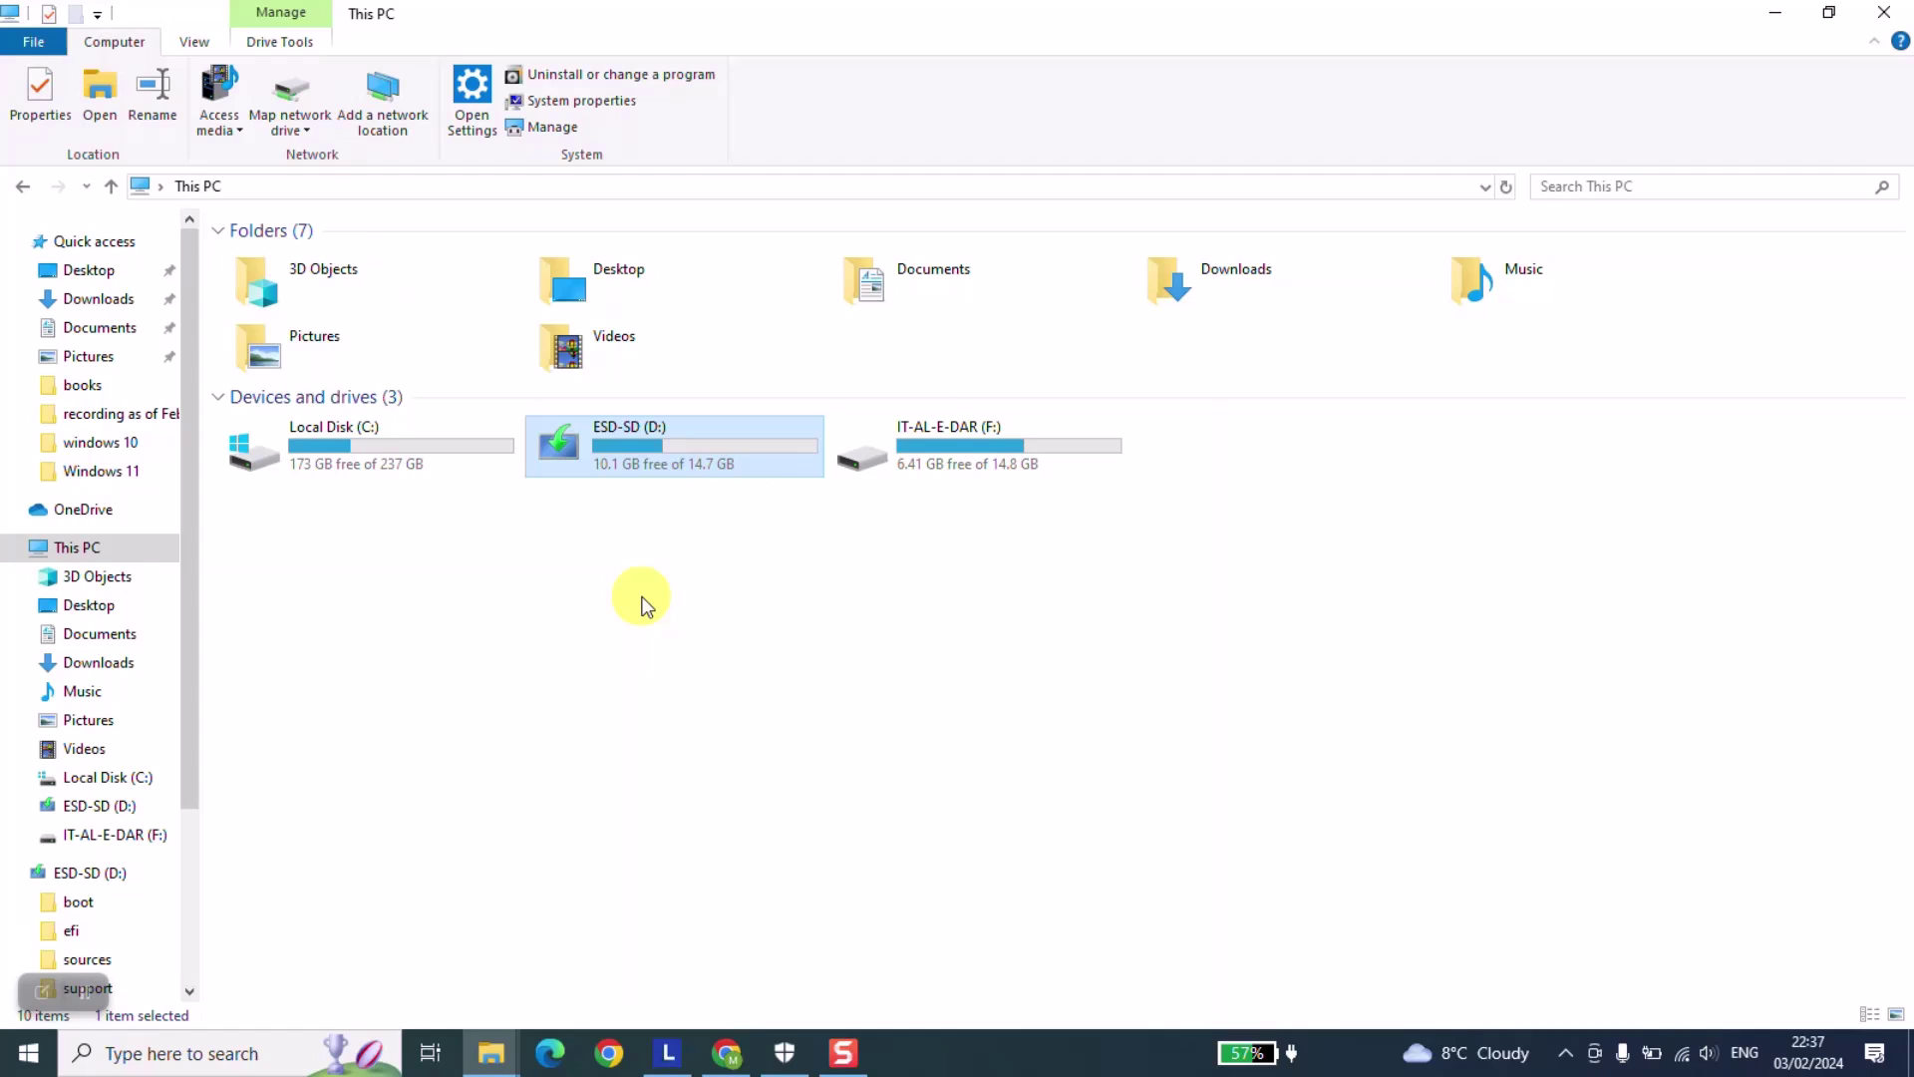
{"action": "double_click", "coordinate": [680, 457]}
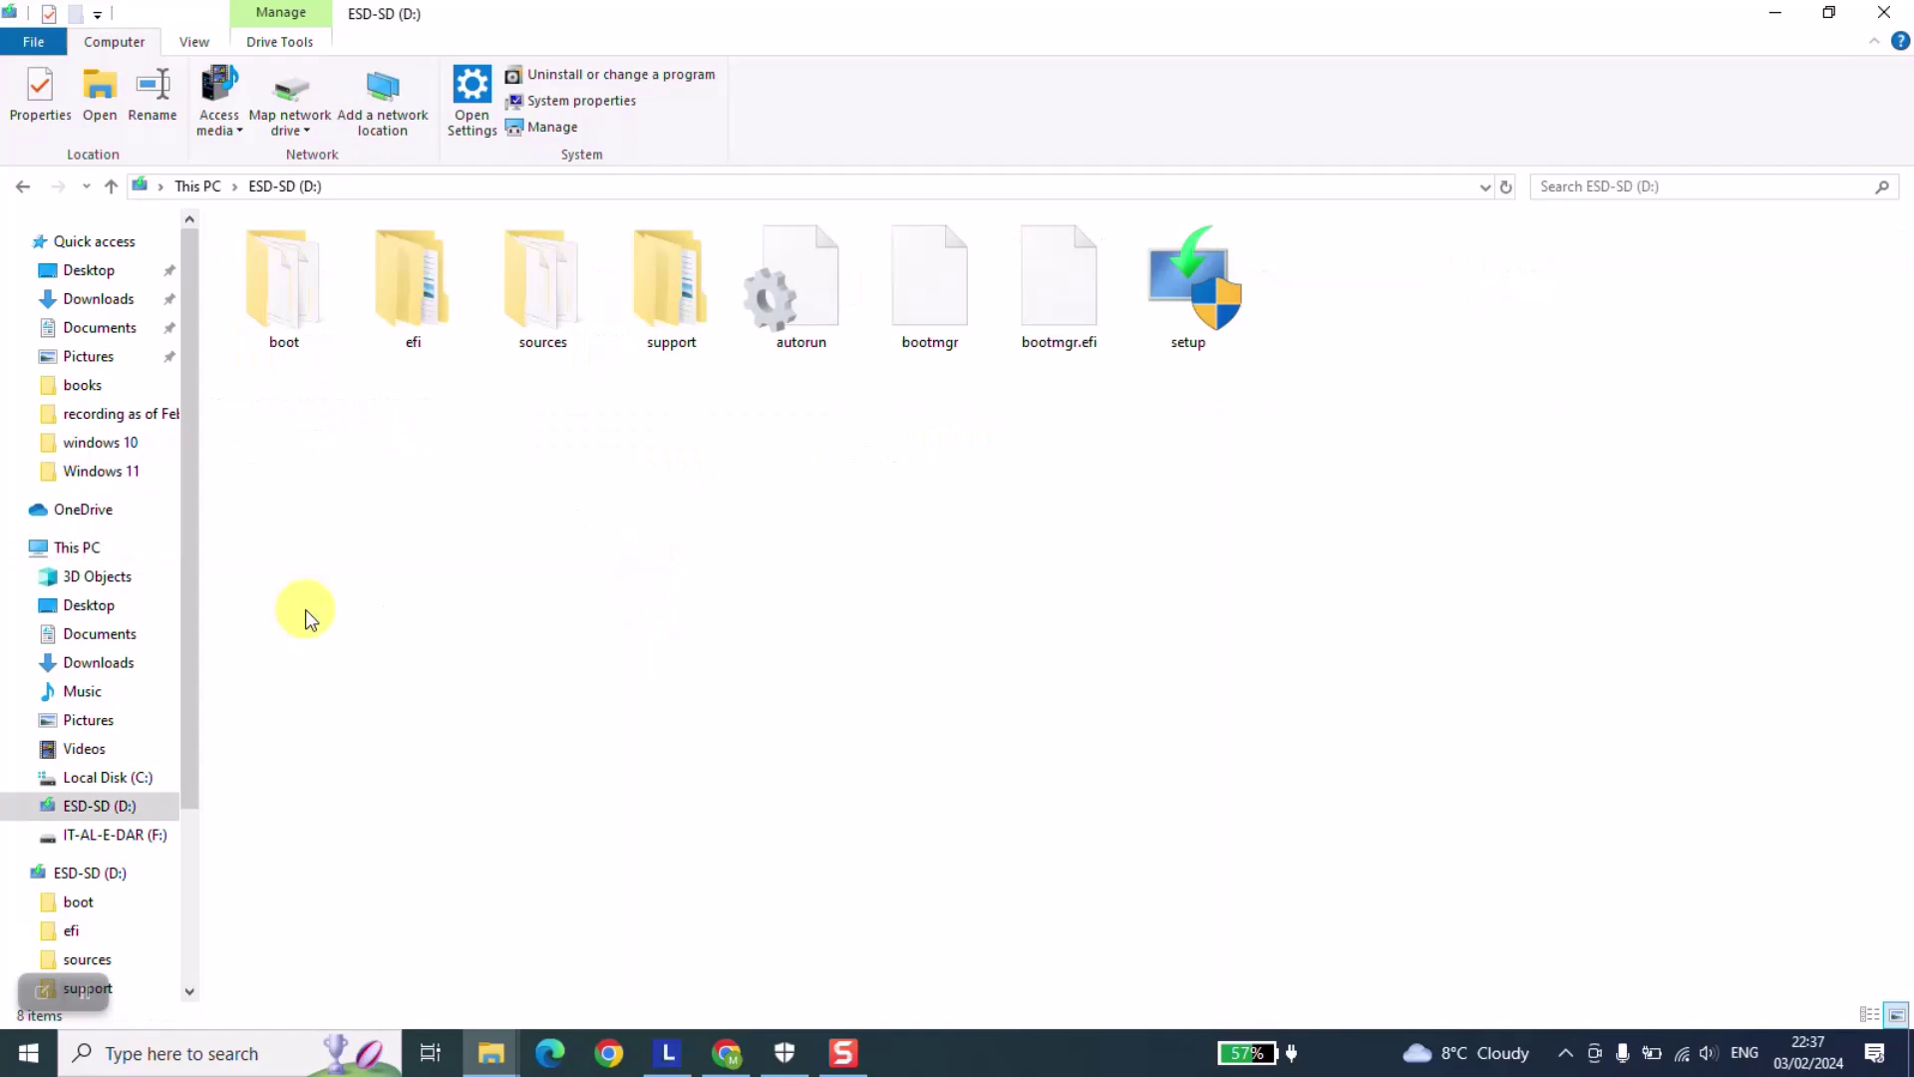